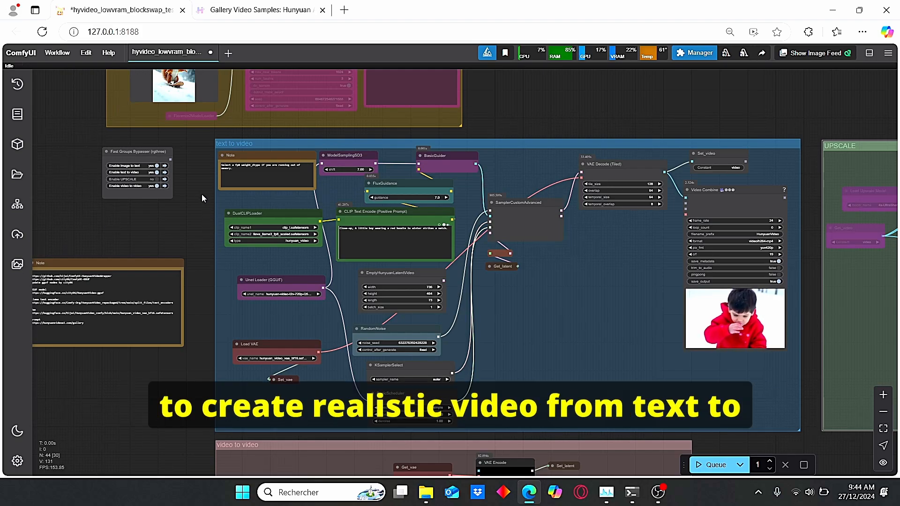
# Step: Pan across the workflow to survey the image-to-text, video-to-video, UPSCALE and text-to-video groups
pyautogui.moveTo(202, 193); pyautogui.dragTo(217, 208)
pyautogui.moveTo(221, 415); pyautogui.dragTo(195, 311)
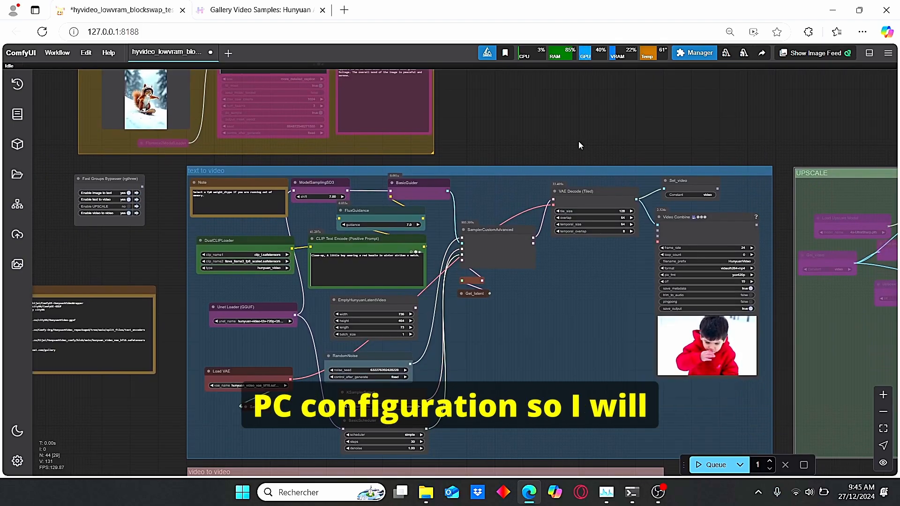
pyautogui.scroll(1, 579, 142)
pyautogui.scroll(1, 543, 141)
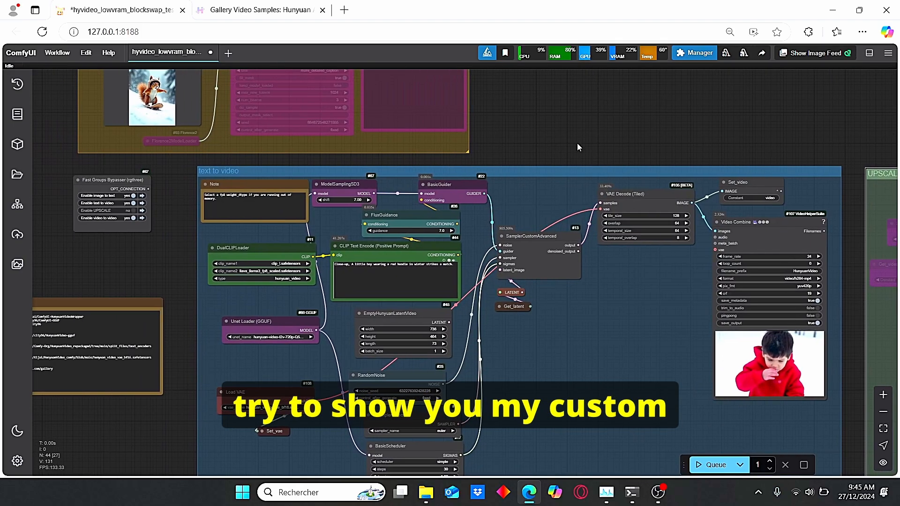
pyautogui.moveTo(552, 213); pyautogui.dragTo(492, 225)
pyautogui.moveTo(282, 176); pyautogui.dragTo(328, 246)
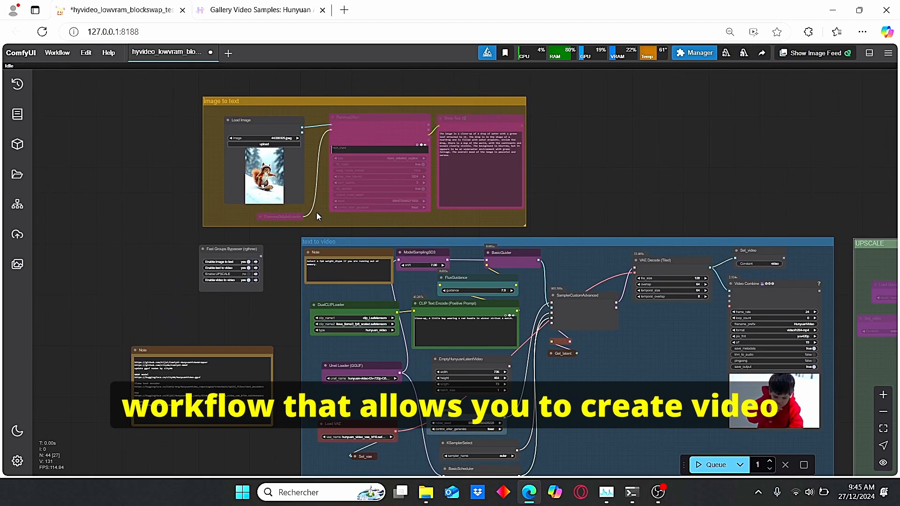
pyautogui.moveTo(276, 342); pyautogui.dragTo(258, 272)
pyautogui.scroll(-1, 258, 271)
pyautogui.moveTo(264, 390); pyautogui.dragTo(250, 296)
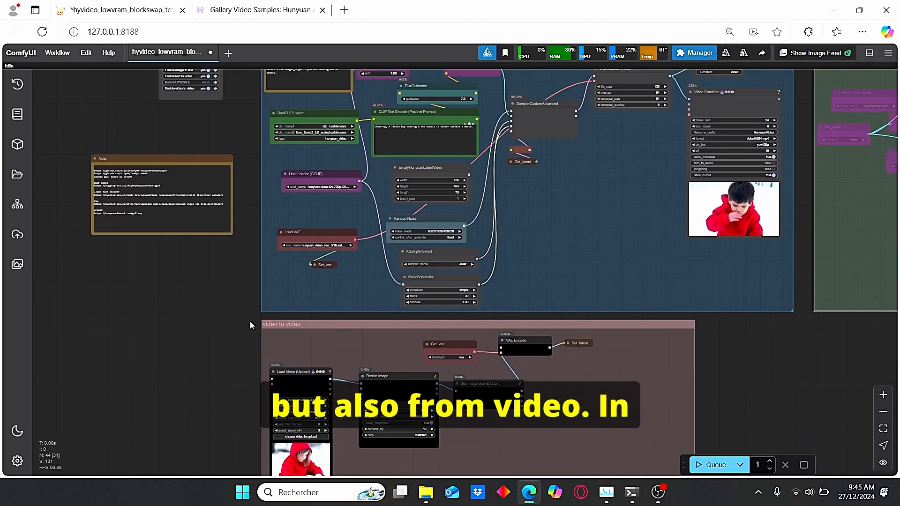
pyautogui.moveTo(801, 230)
pyautogui.mouseDown()
pyautogui.moveTo(765, 269)
pyautogui.moveTo(772, 266)
pyautogui.moveTo(604, 142)
pyautogui.mouseUp()
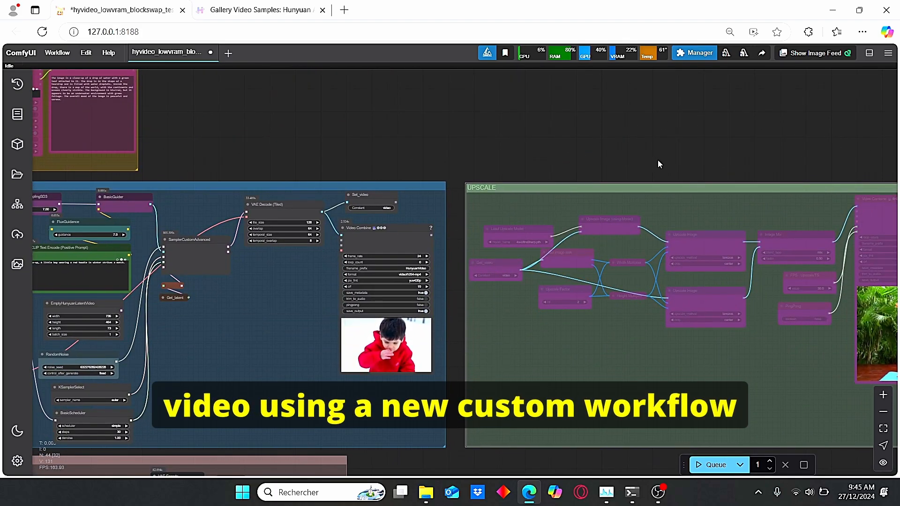
pyautogui.moveTo(804, 154); pyautogui.dragTo(699, 147)
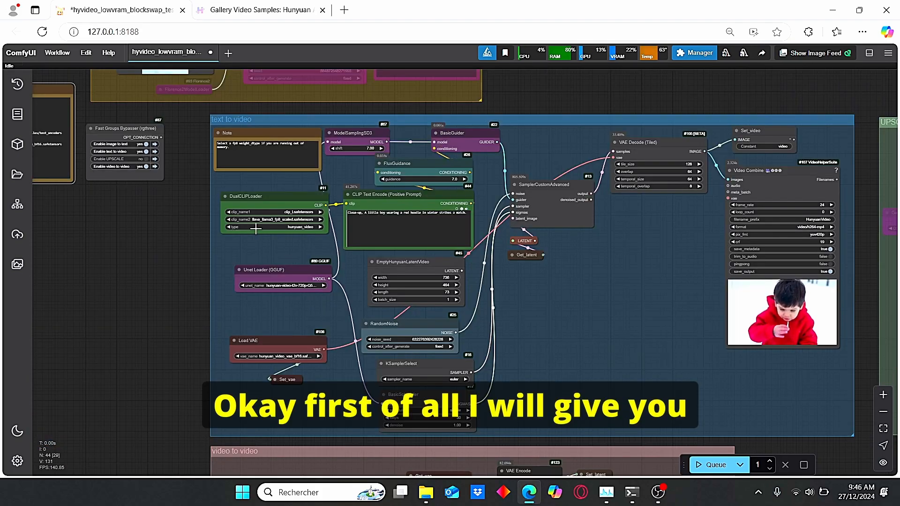
pyautogui.scroll(1, 182, 207)
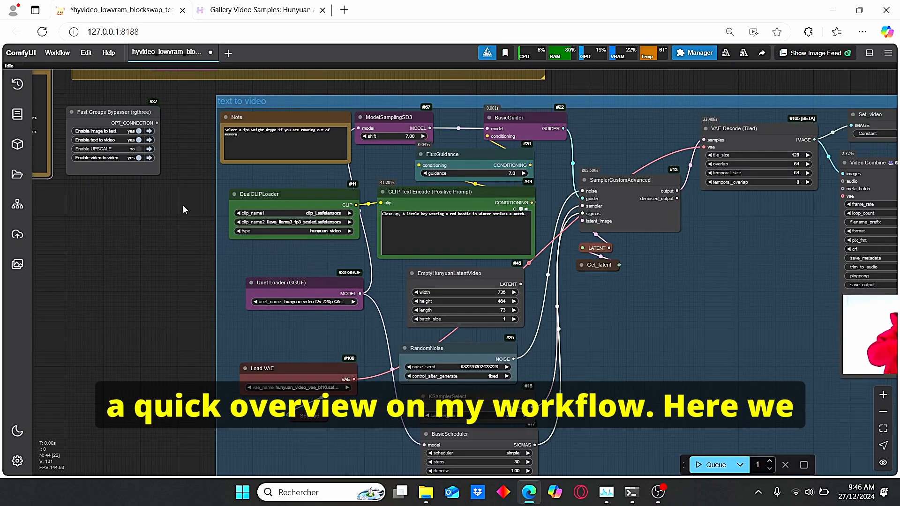
pyautogui.scroll(-1, 181, 204)
pyautogui.scroll(1, 211, 186)
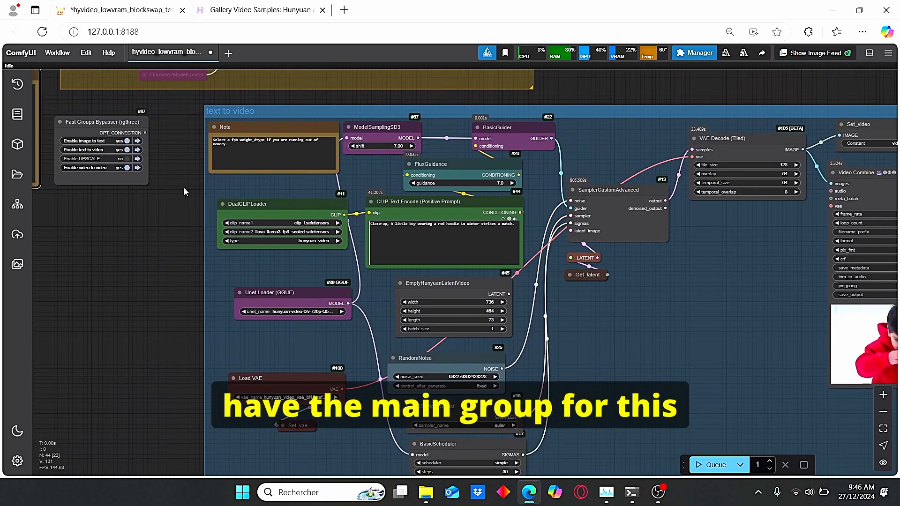
pyautogui.scroll(-1, 633, 176)
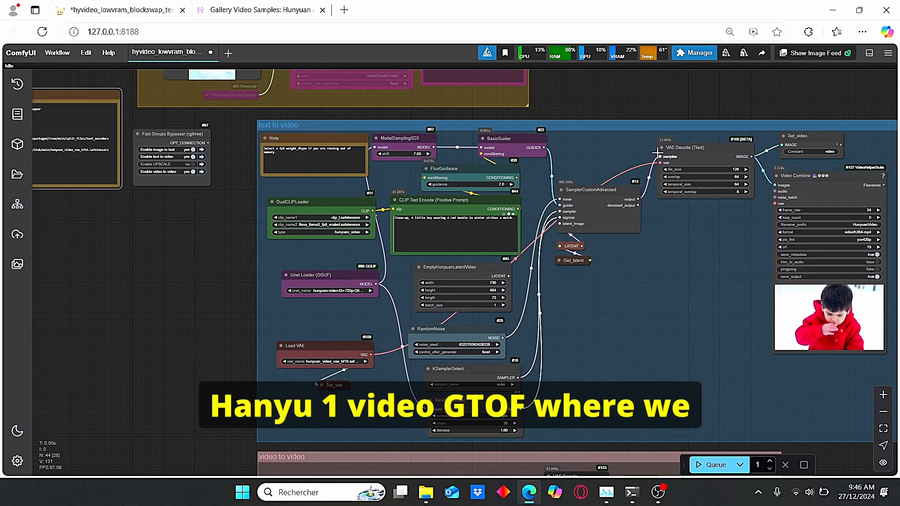
pyautogui.scroll(1, 287, 186)
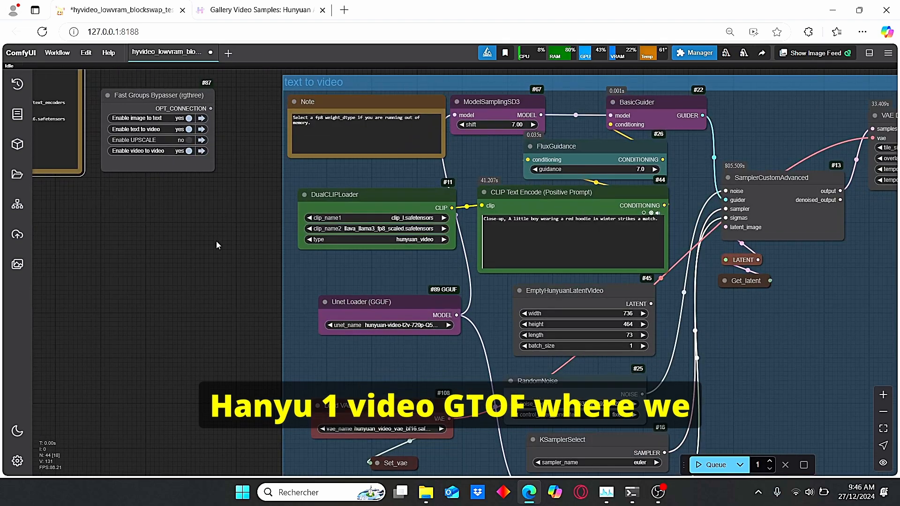
pyautogui.scroll(1, 212, 239)
pyautogui.scroll(1, 202, 234)
pyautogui.scroll(1, 197, 281)
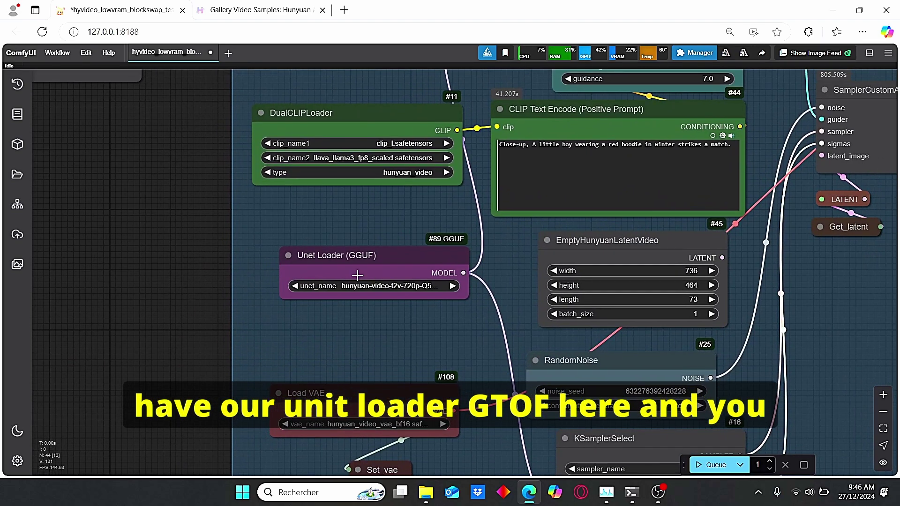
# Step: Peek at the unet model file list unchanged, then review the noise, KSamplerSelect and BasicScheduler nodes
pyautogui.click(417, 286)
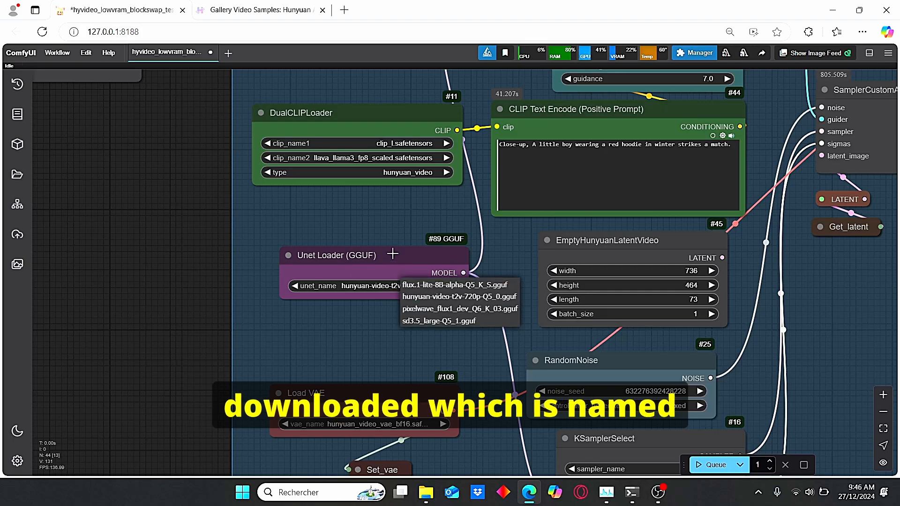
pyautogui.click(411, 230)
pyautogui.scroll(-2, 387, 246)
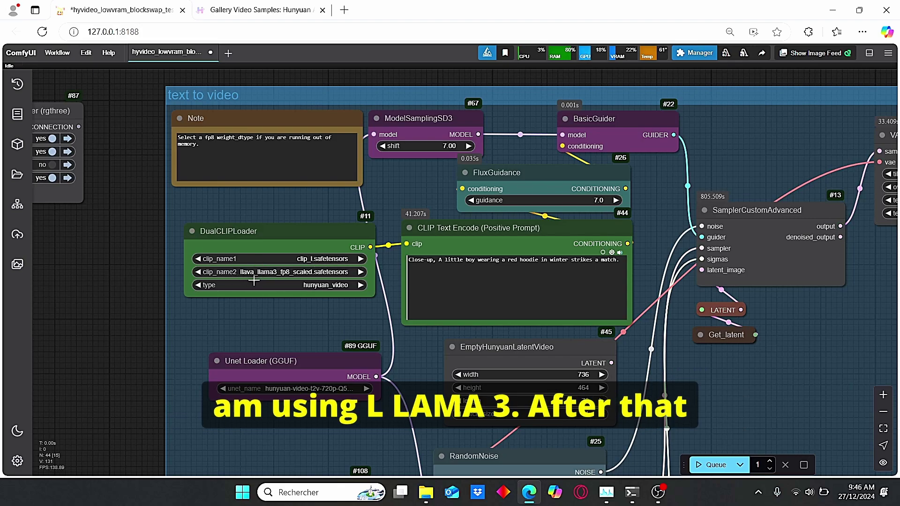
pyautogui.scroll(-1, 357, 278)
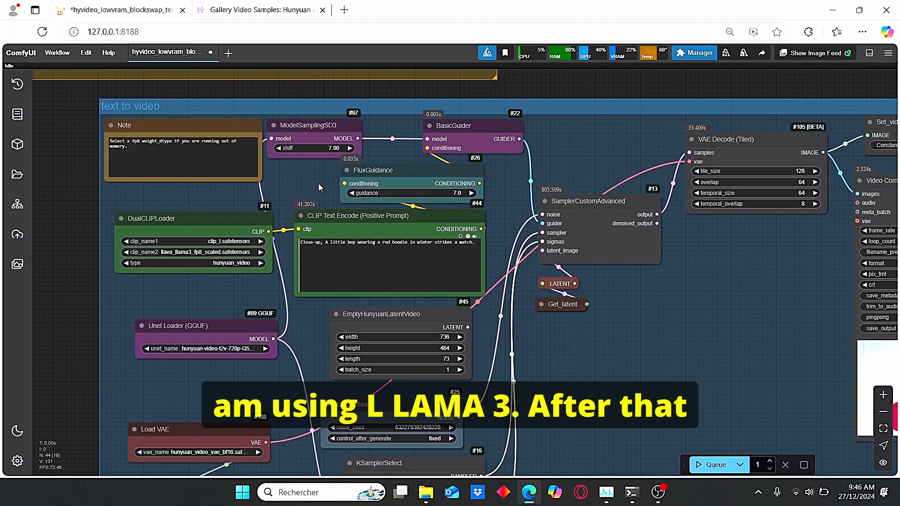
pyautogui.scroll(-1, 319, 184)
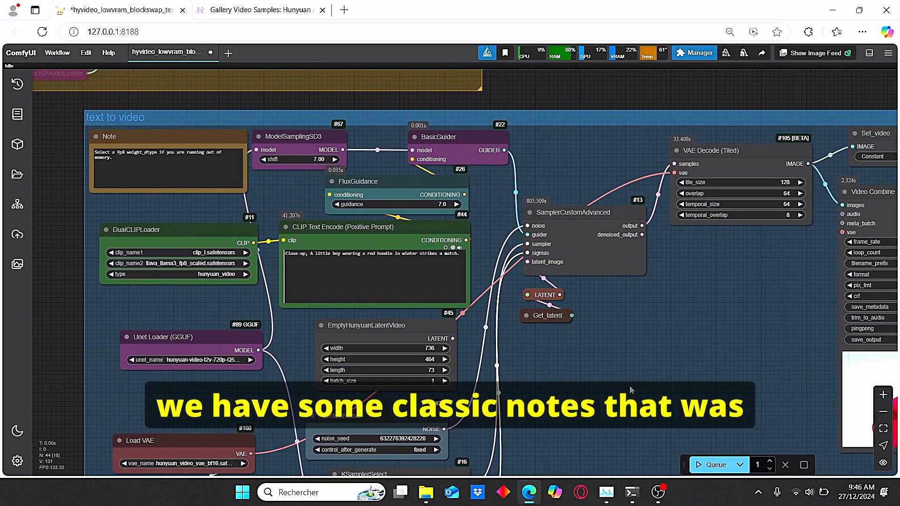
pyautogui.moveTo(649, 398); pyautogui.dragTo(608, 364)
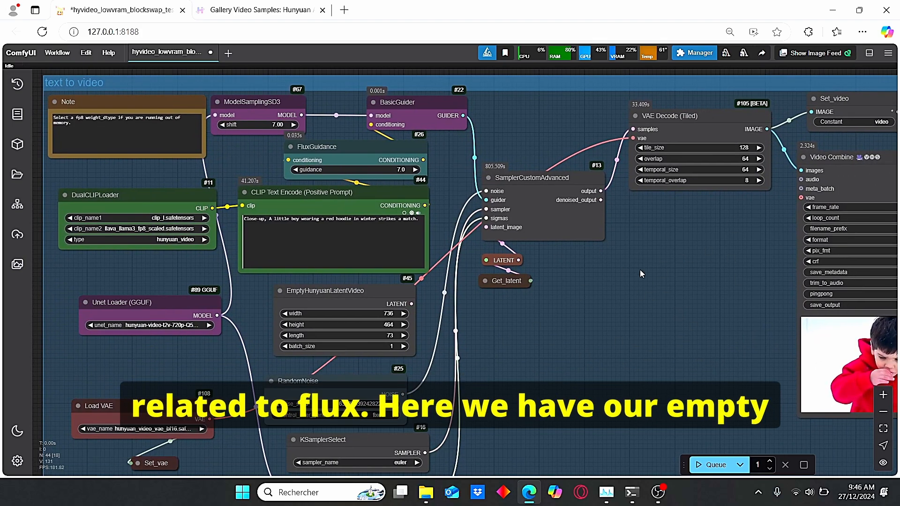
pyautogui.moveTo(563, 296); pyautogui.dragTo(605, 293)
pyautogui.scroll(1, 595, 330)
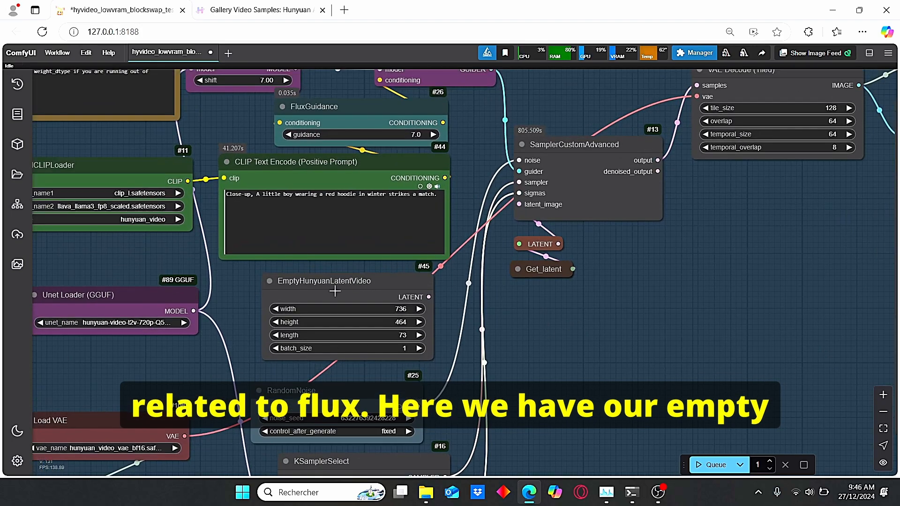
pyautogui.moveTo(372, 296); pyautogui.dragTo(394, 211)
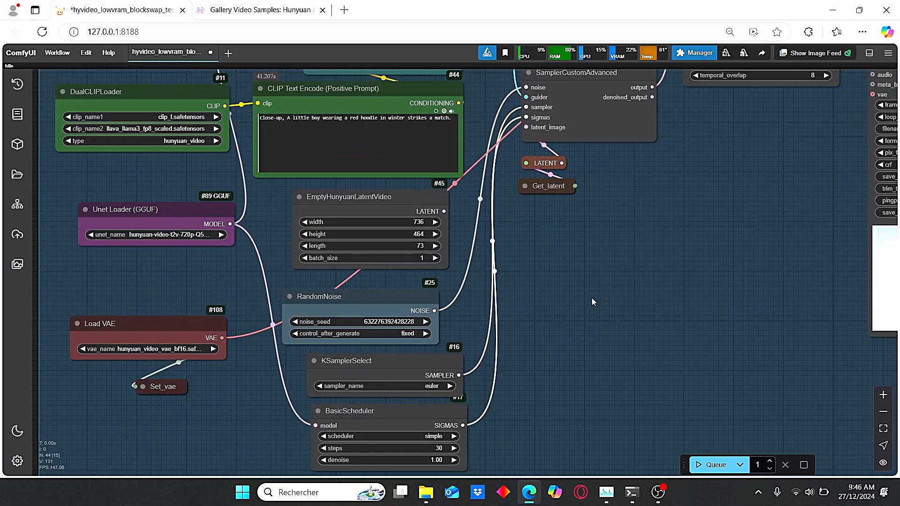
pyautogui.moveTo(533, 375); pyautogui.dragTo(536, 350)
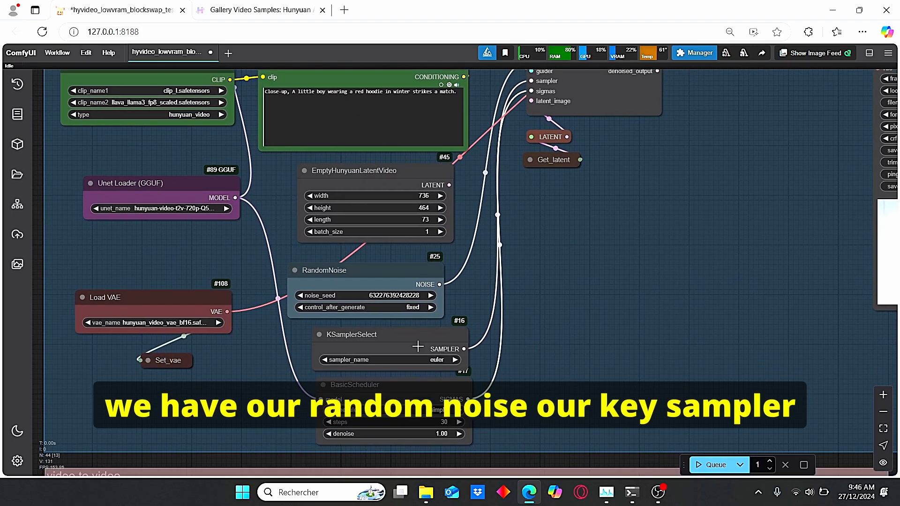
pyautogui.moveTo(416, 347); pyautogui.dragTo(411, 344)
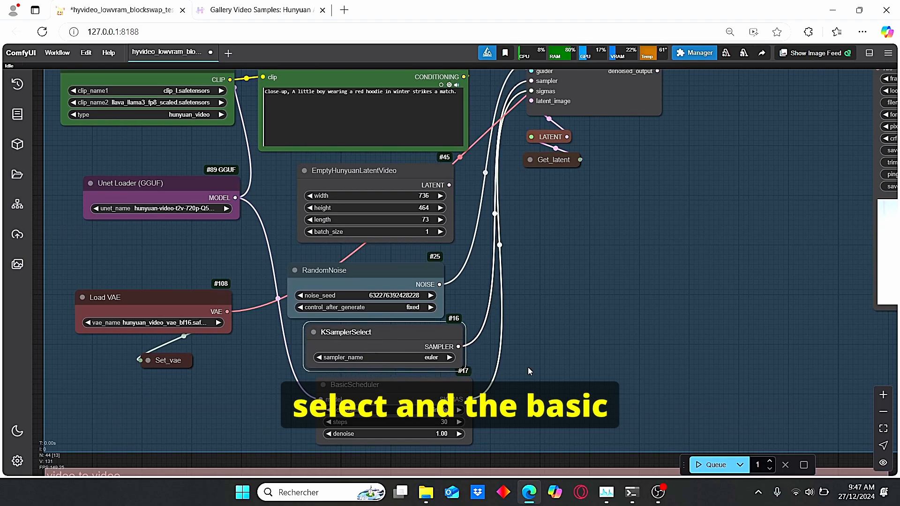
pyautogui.moveTo(583, 378); pyautogui.dragTo(571, 365)
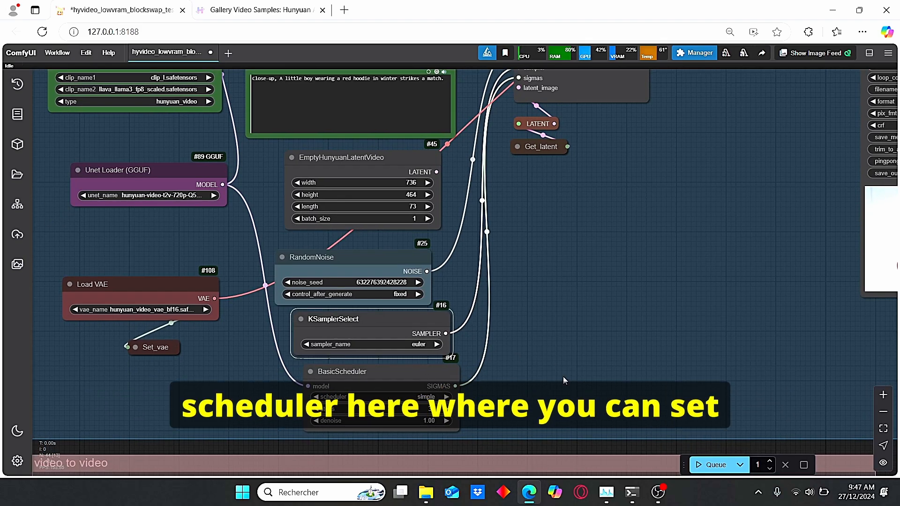
pyautogui.scroll(1, 399, 412)
pyautogui.scroll(1, 398, 411)
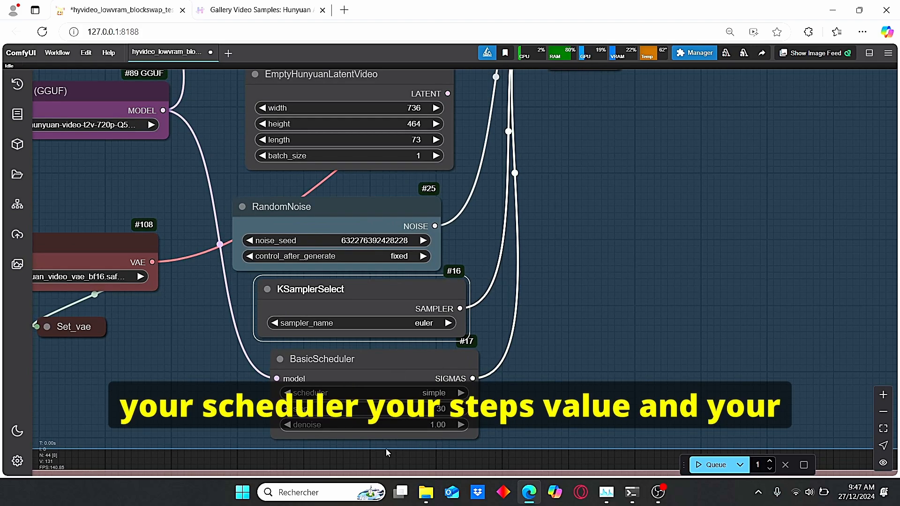
pyautogui.scroll(-1, 439, 426)
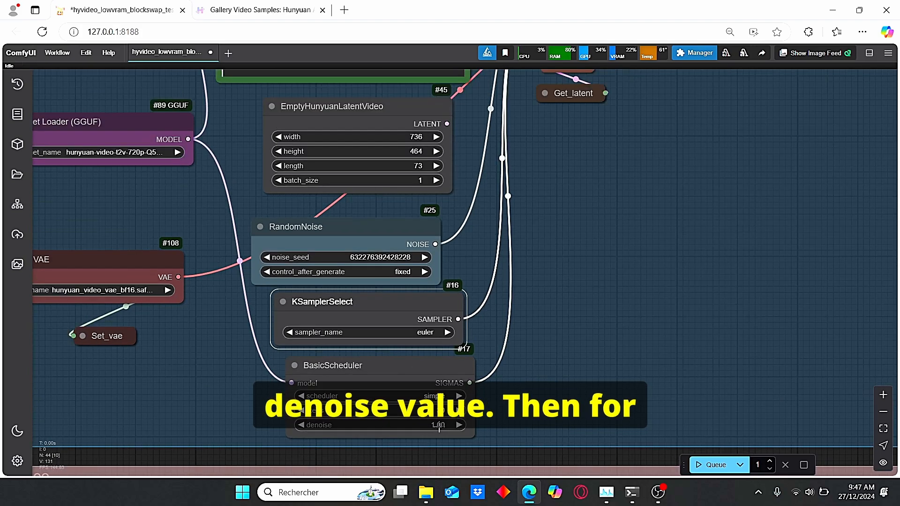
# Step: Nudge the ModelSamplingSD3, BasicGuider and FluxGuidance nodes into tidier positions
pyautogui.moveTo(534, 85); pyautogui.dragTo(547, 235)
pyautogui.moveTo(531, 173); pyautogui.dragTo(570, 183)
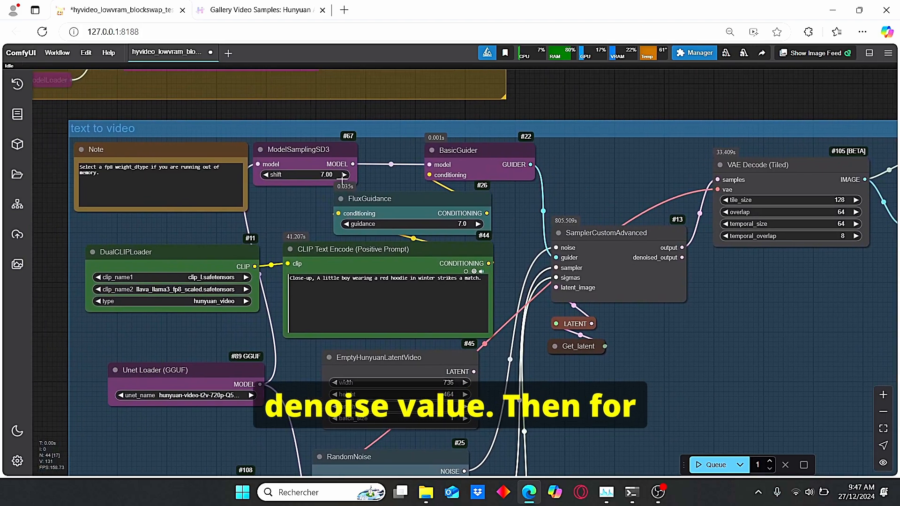
pyautogui.moveTo(310, 153); pyautogui.dragTo(325, 156)
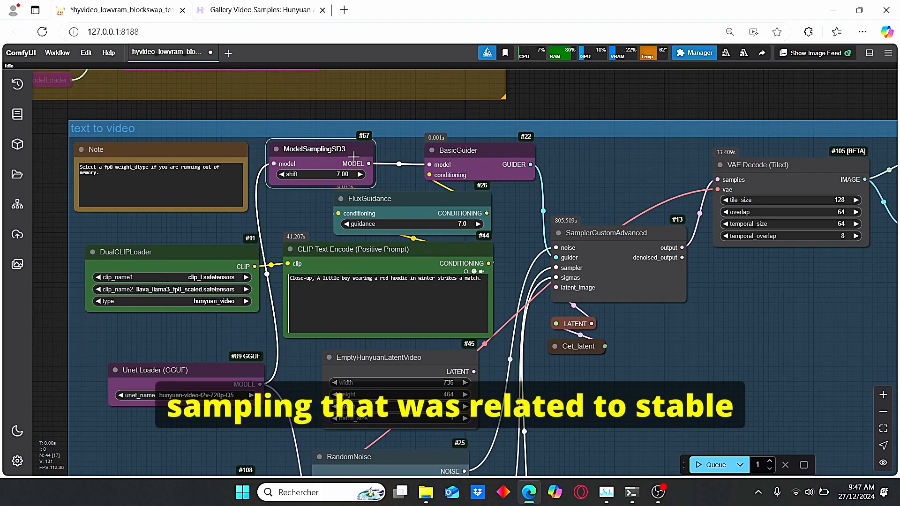
pyautogui.moveTo(487, 162); pyautogui.dragTo(528, 157)
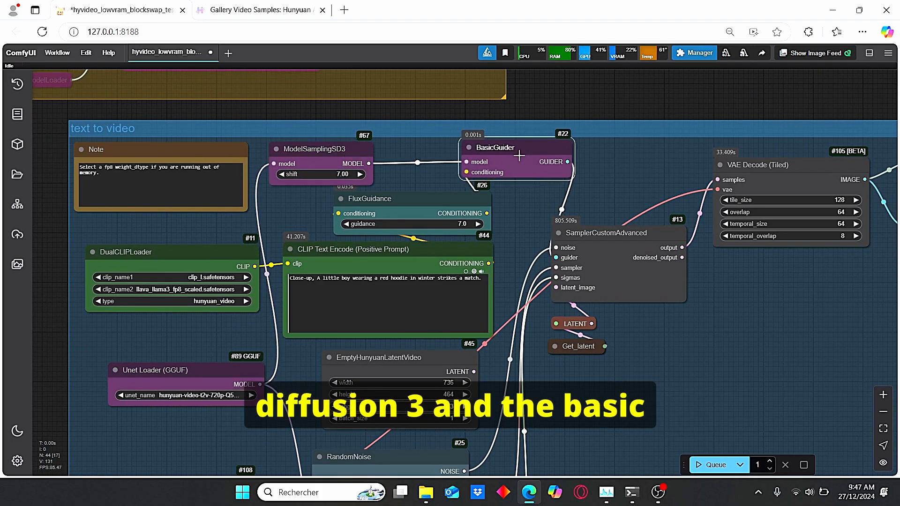
pyautogui.moveTo(393, 212); pyautogui.dragTo(382, 212)
pyautogui.scroll(2, 433, 223)
pyautogui.scroll(1, 450, 225)
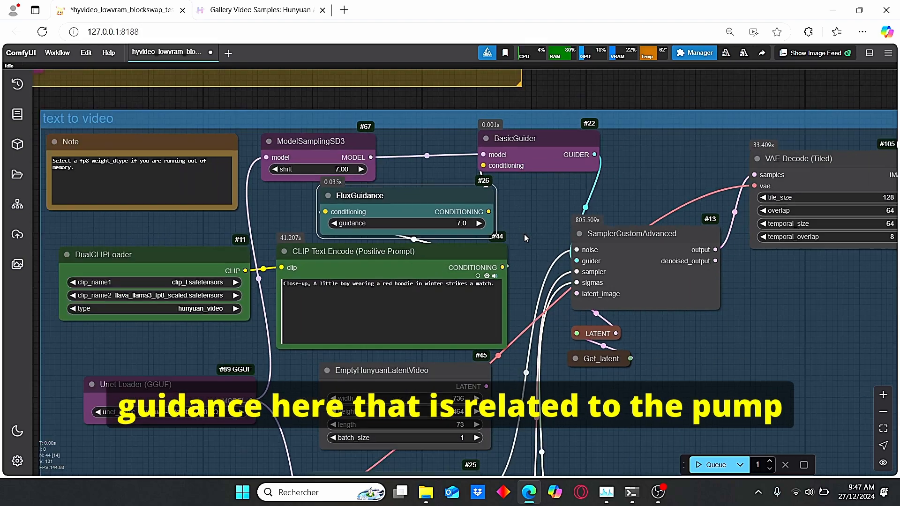
pyautogui.scroll(1, 515, 226)
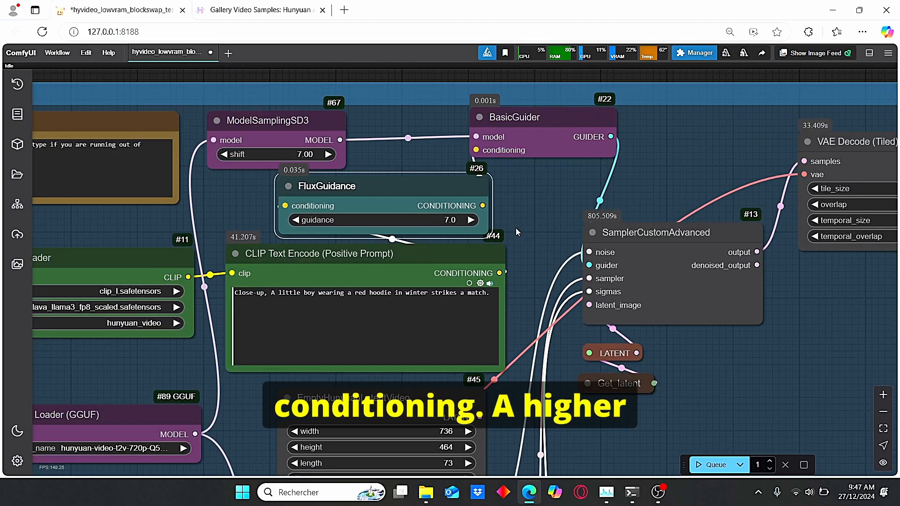
pyautogui.scroll(1, 528, 232)
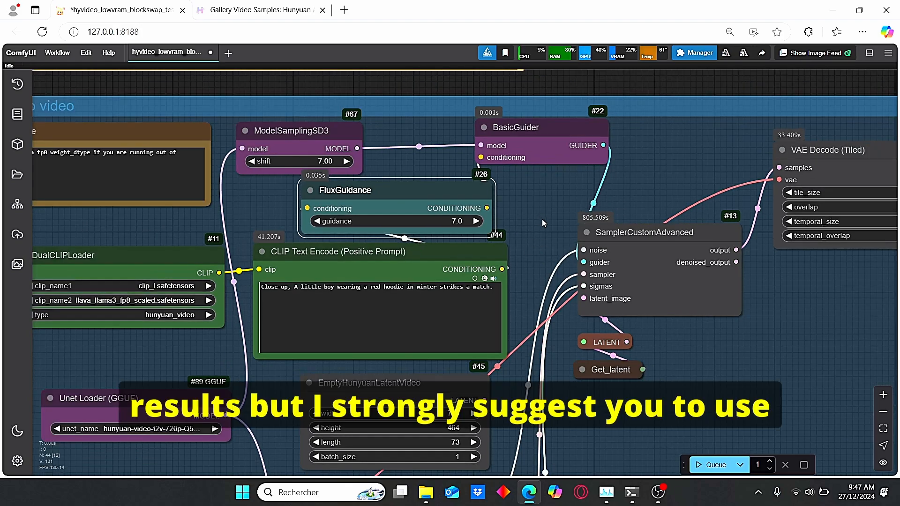
# Step: Review the sampler, VAE Decode (Tiled) and Video Combine nodes, revealing the decoder's title and timing
pyautogui.moveTo(542, 218); pyautogui.dragTo(531, 214)
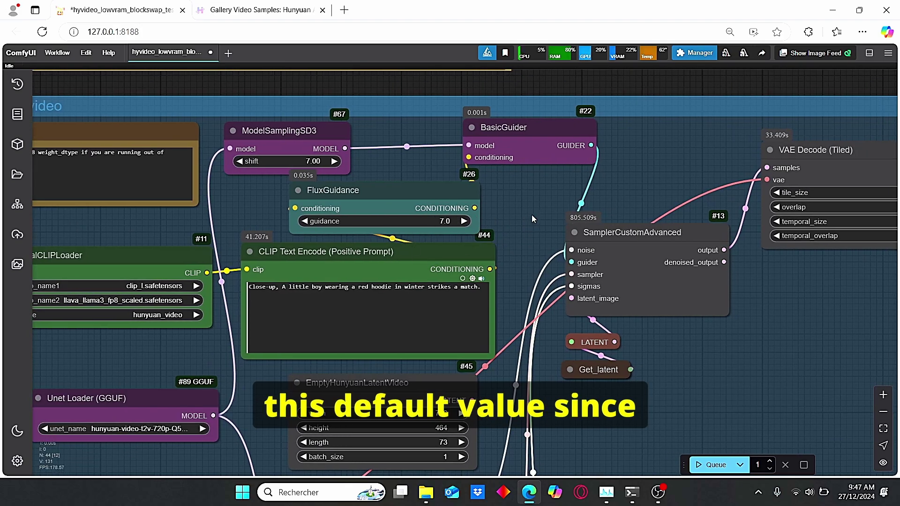
pyautogui.moveTo(543, 216); pyautogui.dragTo(529, 218)
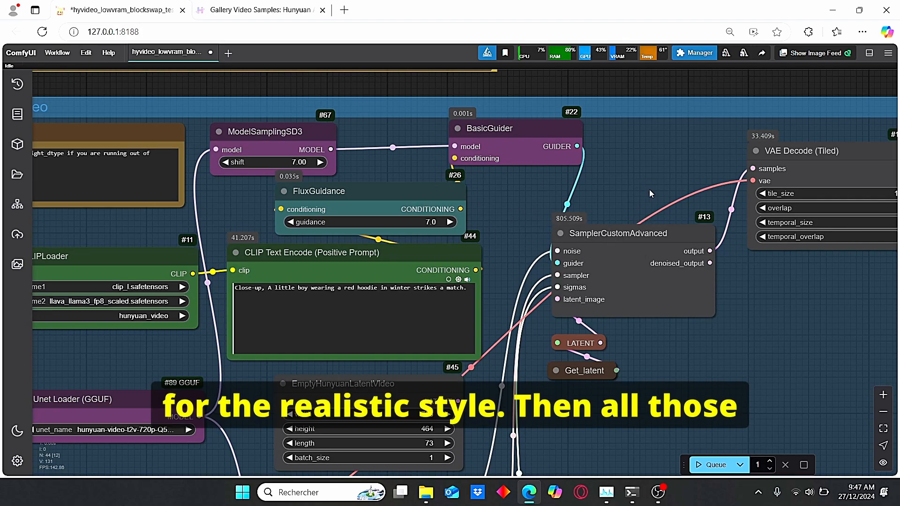
pyautogui.moveTo(649, 189); pyautogui.dragTo(515, 194)
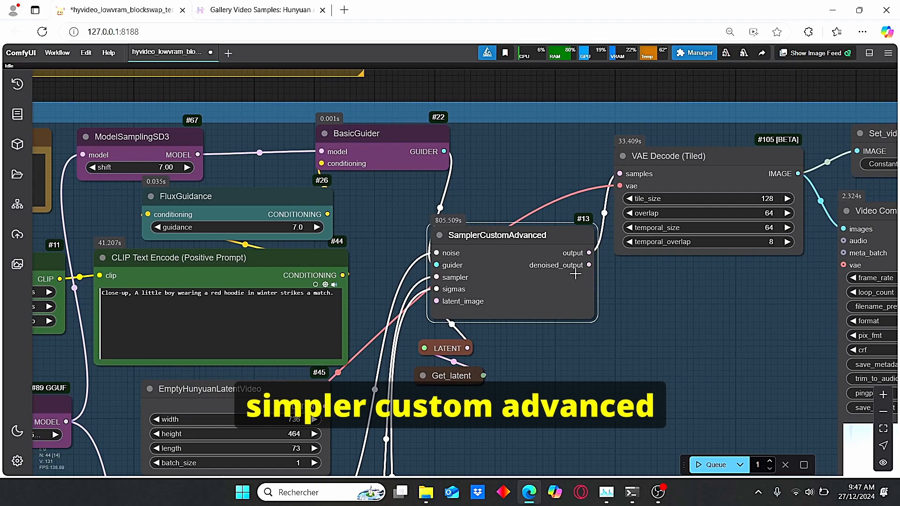
pyautogui.moveTo(639, 312); pyautogui.dragTo(612, 319)
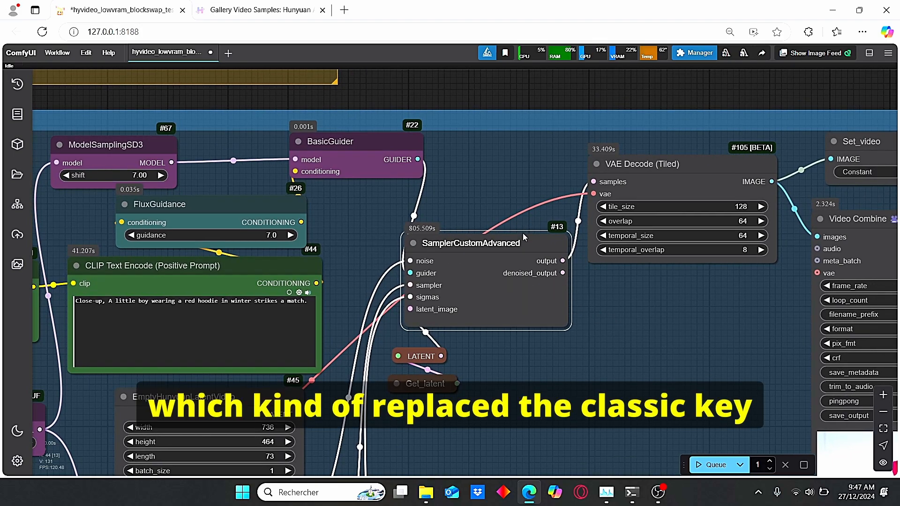
pyautogui.moveTo(647, 329); pyautogui.dragTo(581, 358)
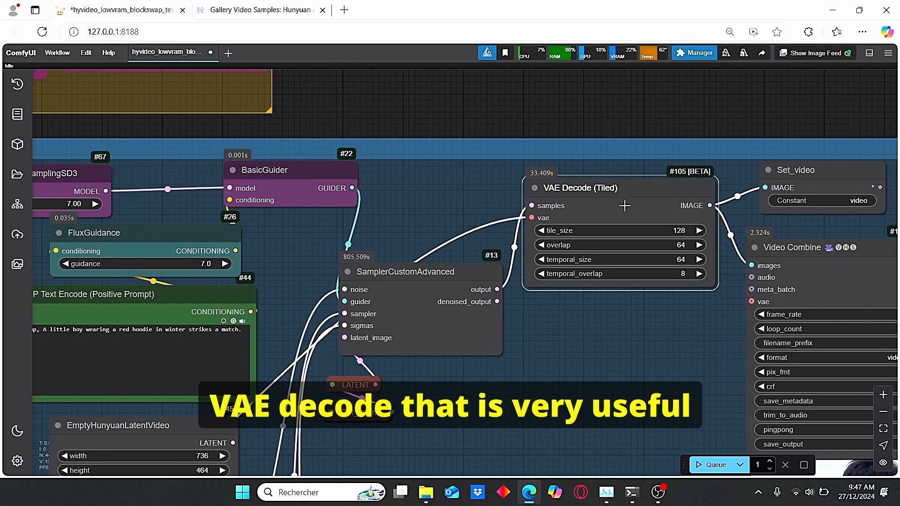
pyautogui.moveTo(637, 372); pyautogui.dragTo(574, 365)
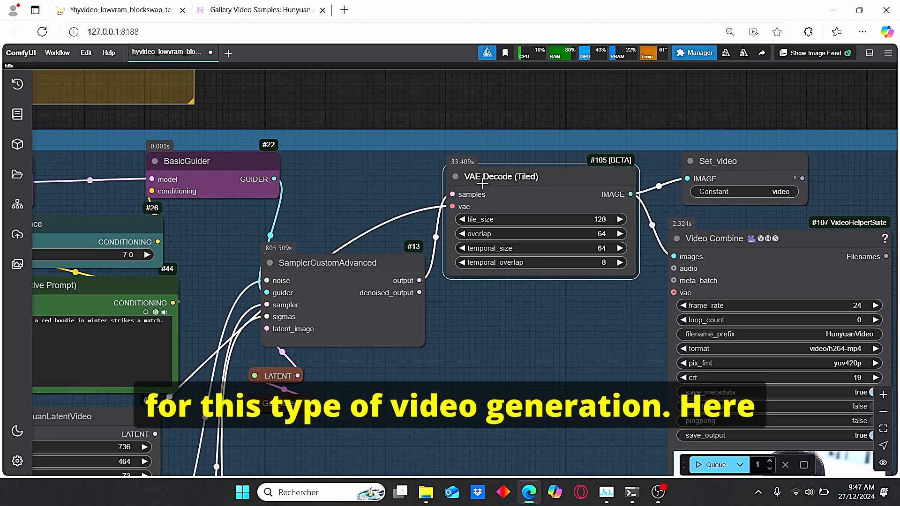
pyautogui.moveTo(561, 385); pyautogui.dragTo(578, 329)
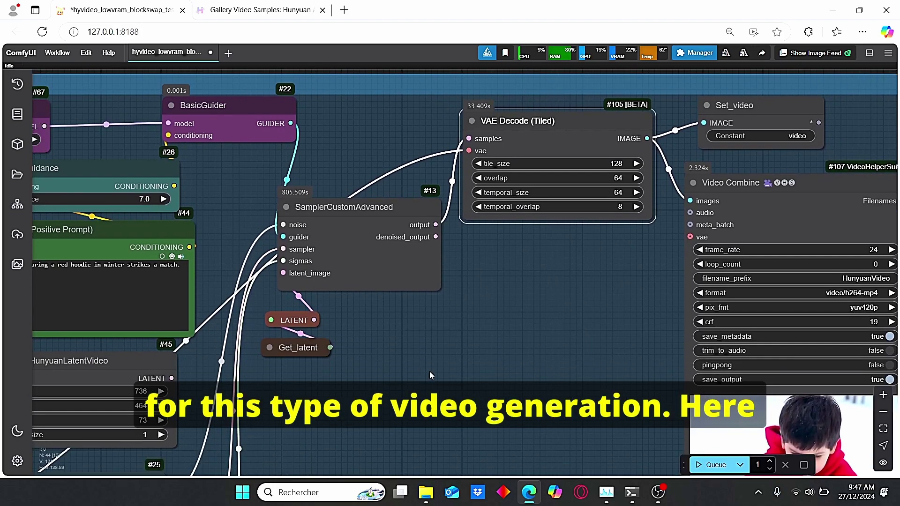
pyautogui.scroll(-2, 429, 371)
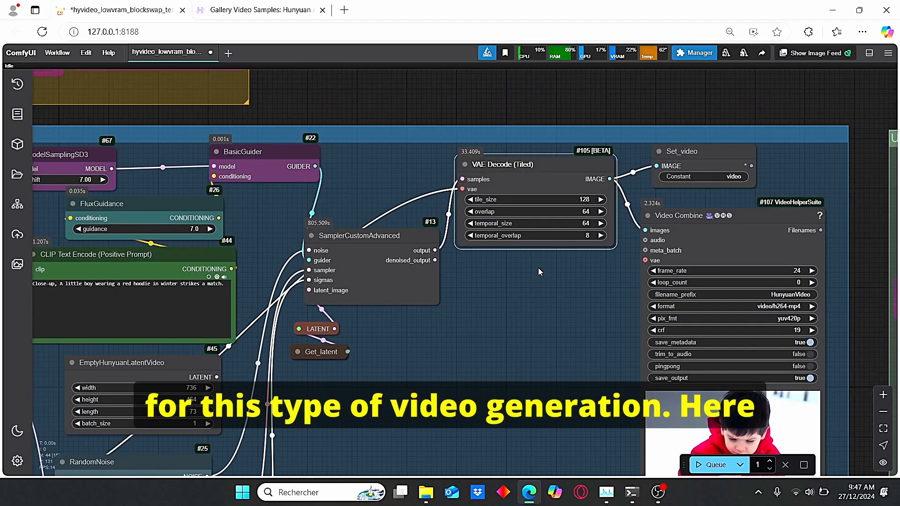
pyautogui.scroll(3, 538, 267)
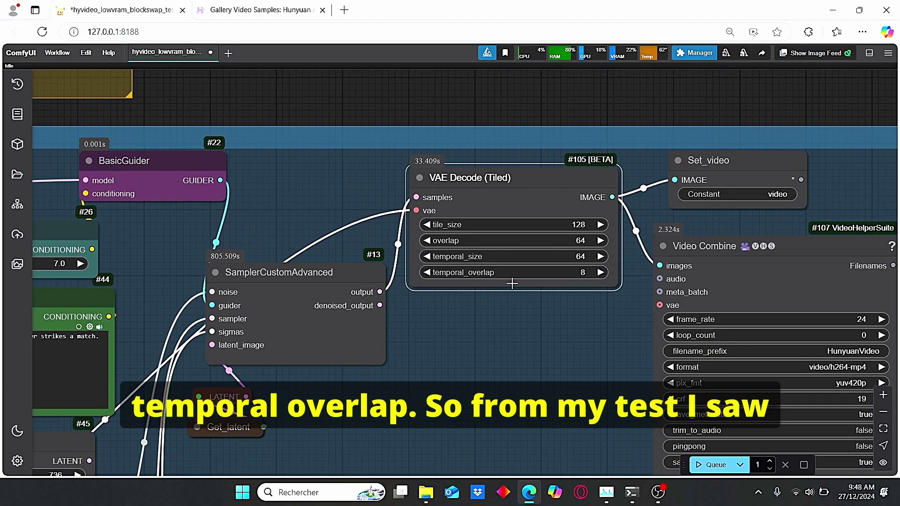
pyautogui.scroll(1, 512, 283)
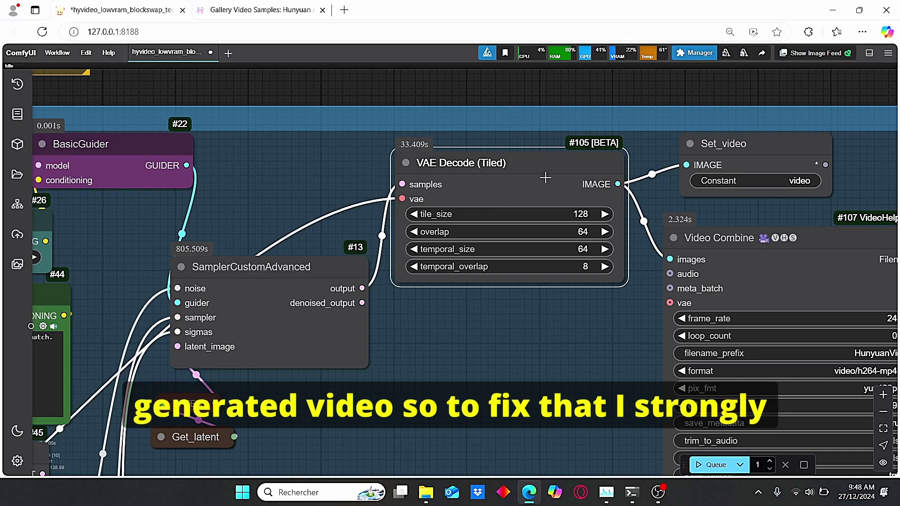
pyautogui.scroll(-3, 545, 178)
pyautogui.scroll(3, 492, 197)
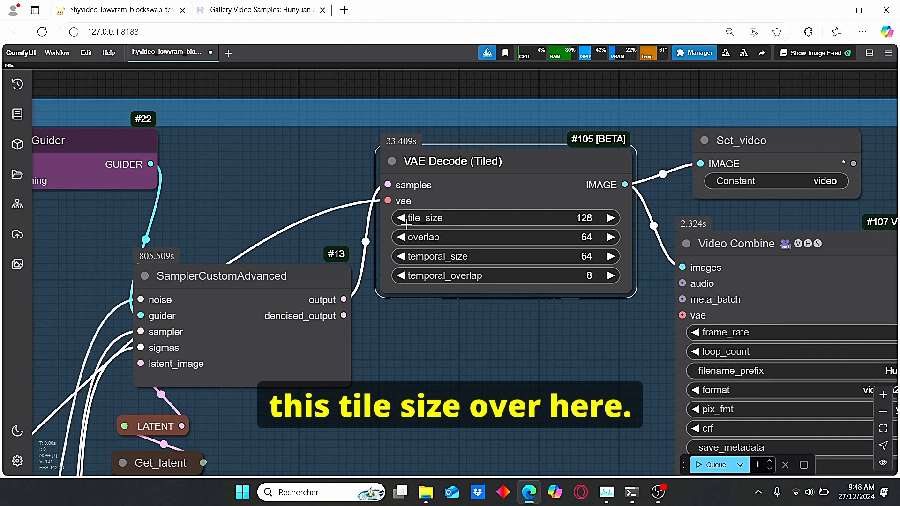
pyautogui.scroll(3, 462, 237)
pyautogui.scroll(3, 461, 237)
pyautogui.moveTo(537, 381); pyautogui.dragTo(540, 432)
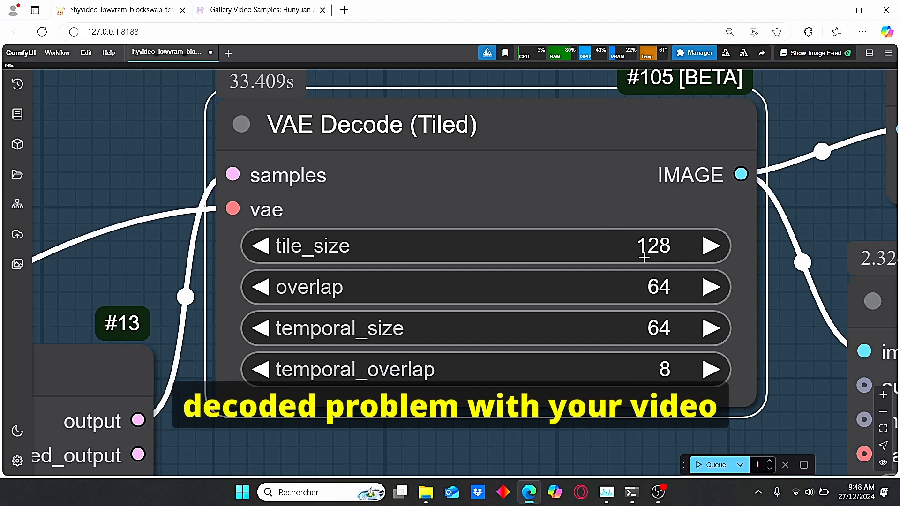
pyautogui.scroll(-2, 634, 202)
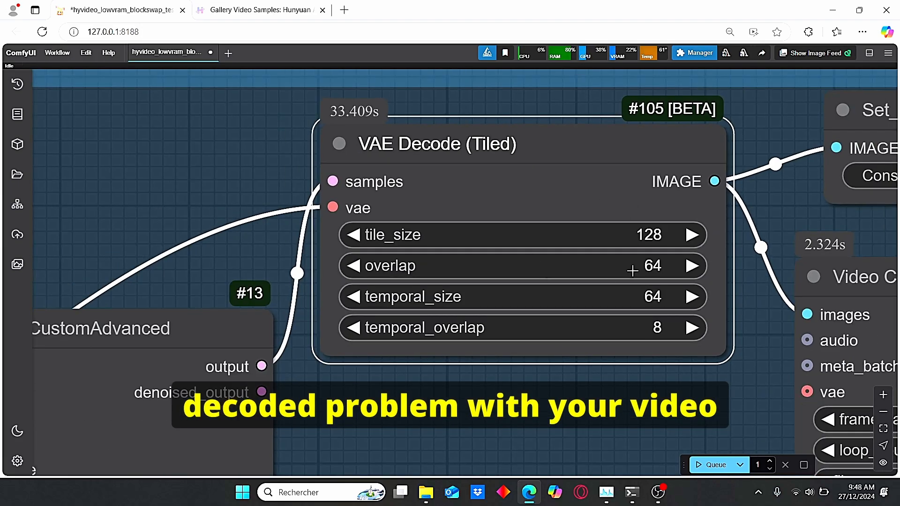
pyautogui.scroll(-2, 640, 271)
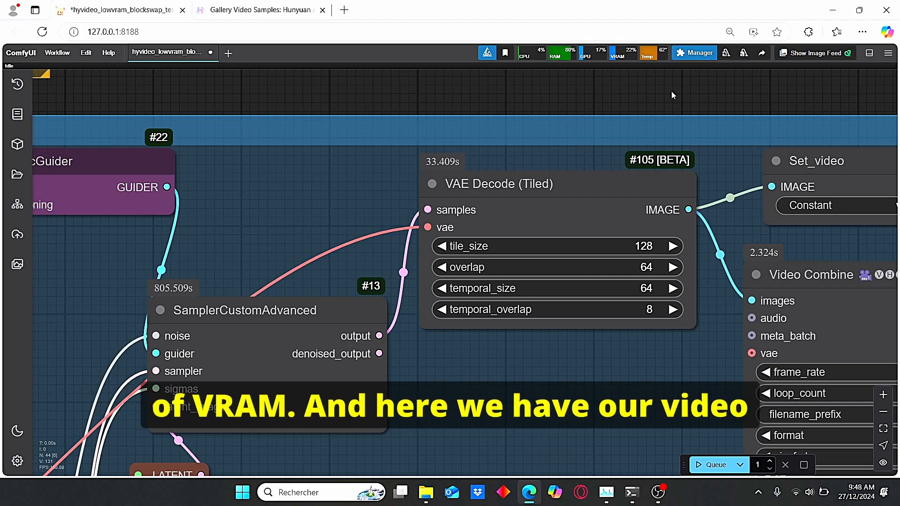
pyautogui.scroll(-3, 672, 91)
# Step: Inspect the generated video preview, model loaders and the latent video size and length node
pyautogui.moveTo(678, 116); pyautogui.dragTo(422, 123)
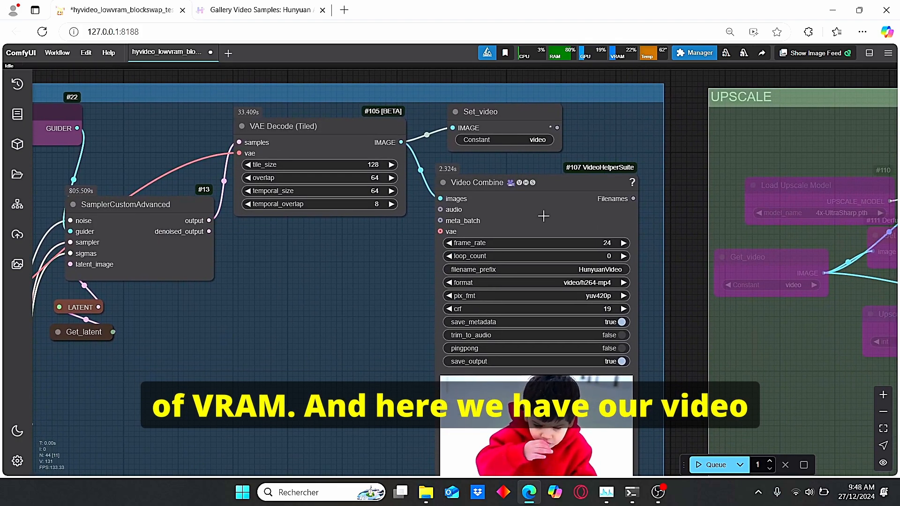
pyautogui.scroll(-3, 543, 216)
pyautogui.moveTo(211, 282); pyautogui.dragTo(492, 246)
pyautogui.scroll(3, 324, 276)
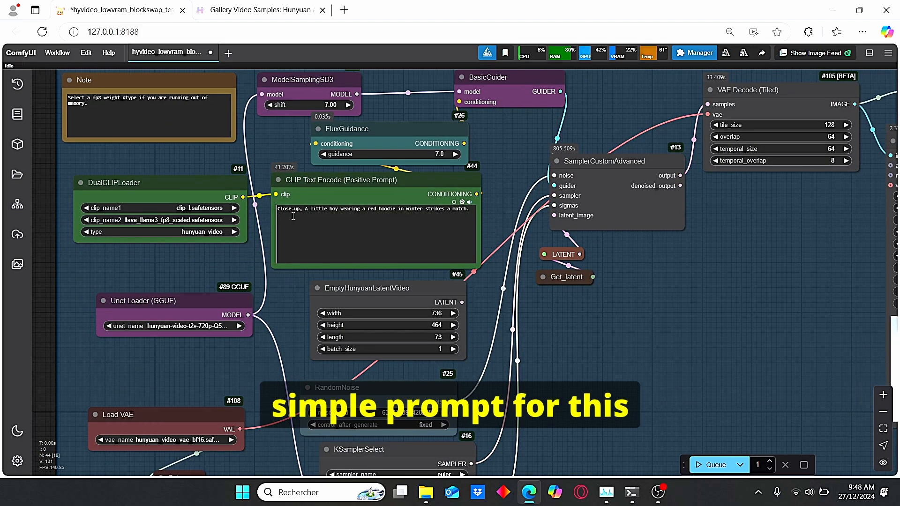
pyautogui.scroll(-3, 422, 247)
pyautogui.moveTo(679, 289); pyautogui.dragTo(493, 317)
pyautogui.moveTo(317, 317); pyautogui.dragTo(689, 275)
pyautogui.moveTo(302, 271); pyautogui.dragTo(295, 285)
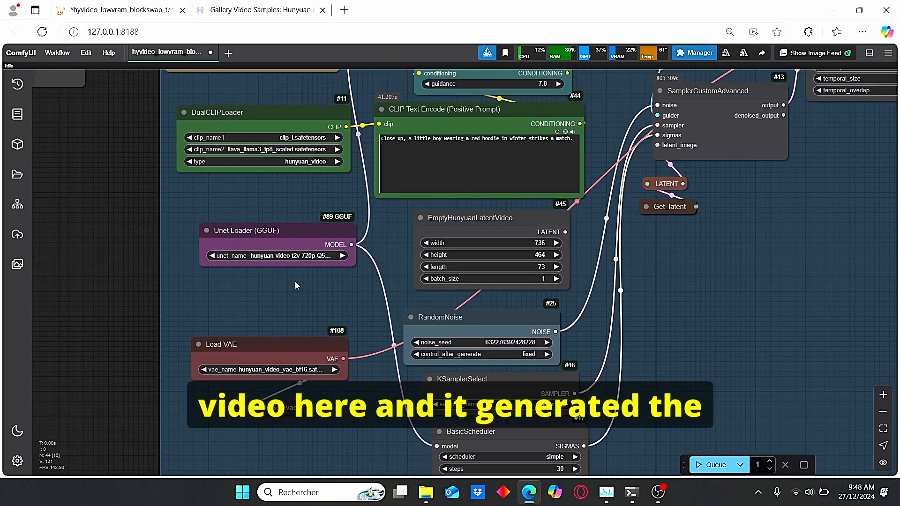
pyautogui.moveTo(802, 247)
pyautogui.mouseDown()
pyautogui.moveTo(637, 287)
pyautogui.moveTo(415, 301)
pyautogui.moveTo(481, 270)
pyautogui.mouseUp()
pyautogui.scroll(-2, 423, 286)
pyautogui.scroll(4, 481, 270)
pyautogui.scroll(1, 382, 225)
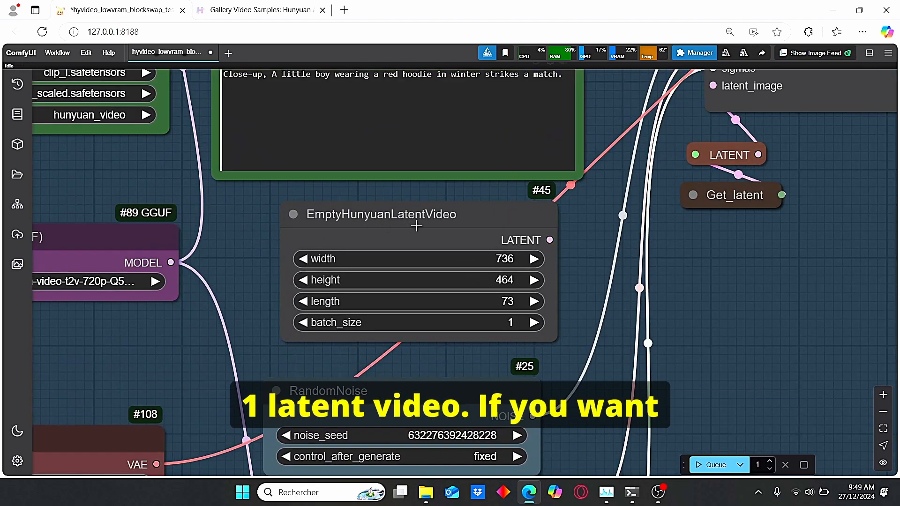
pyautogui.scroll(-3, 756, 331)
pyautogui.moveTo(747, 323); pyautogui.dragTo(713, 319)
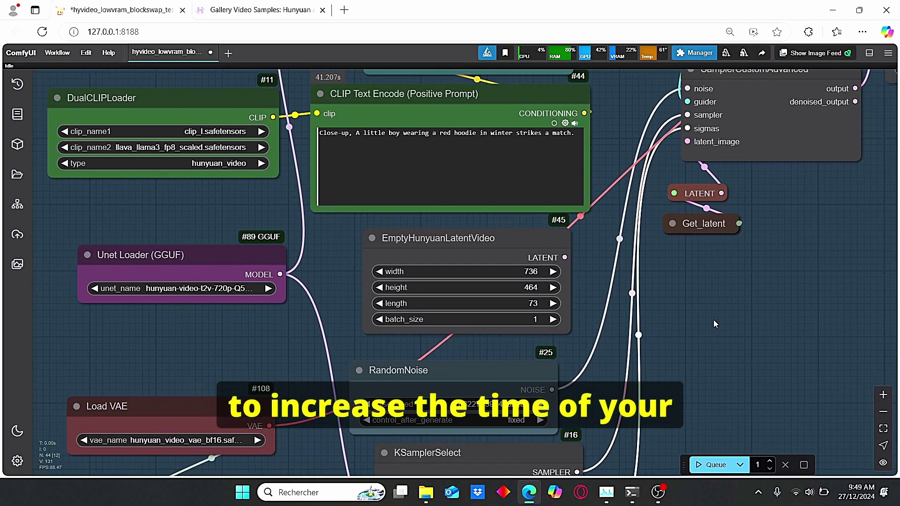
pyautogui.scroll(4, 609, 276)
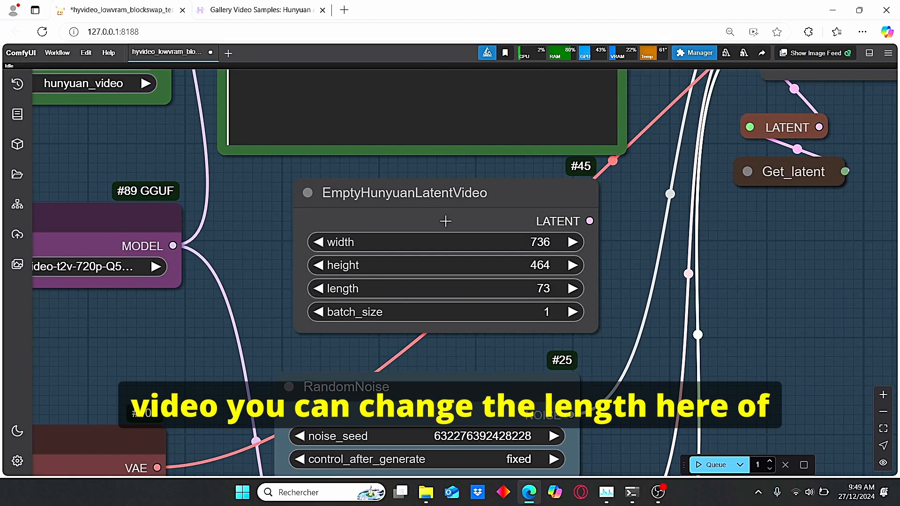
pyautogui.click(444, 222)
pyautogui.scroll(-3, 447, 221)
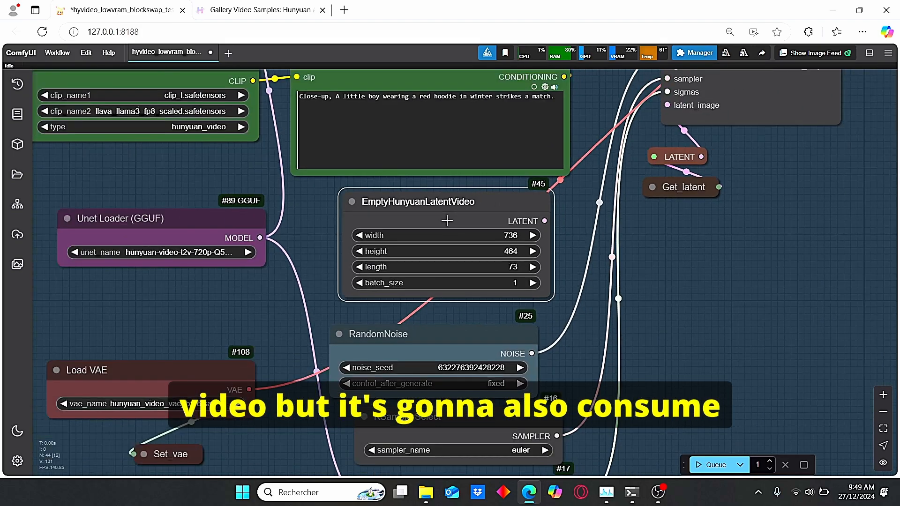
pyautogui.click(708, 285)
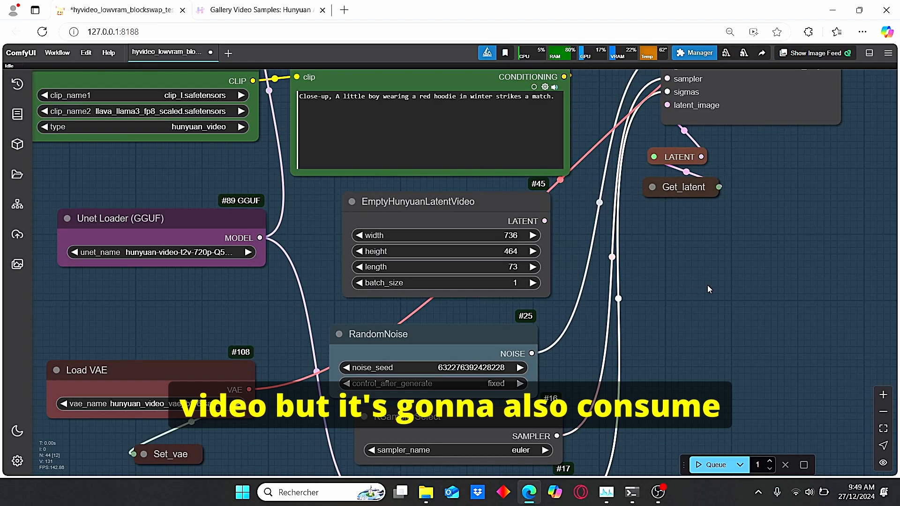
pyautogui.scroll(-2, 661, 280)
pyautogui.scroll(5, 661, 280)
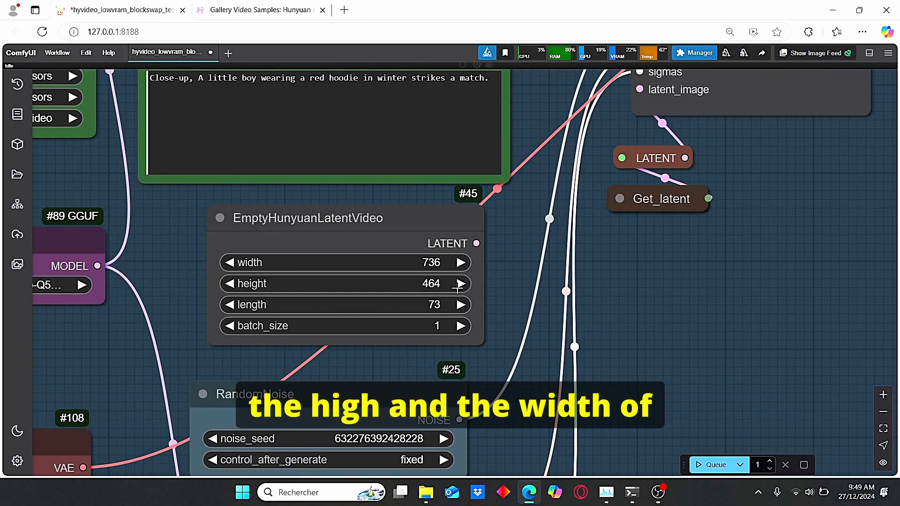
pyautogui.scroll(-5, 497, 292)
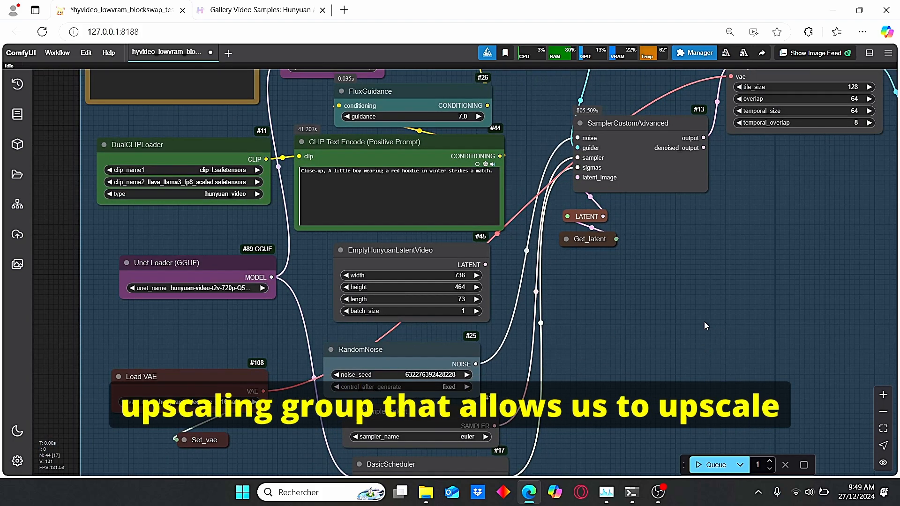
pyautogui.scroll(-2, 727, 320)
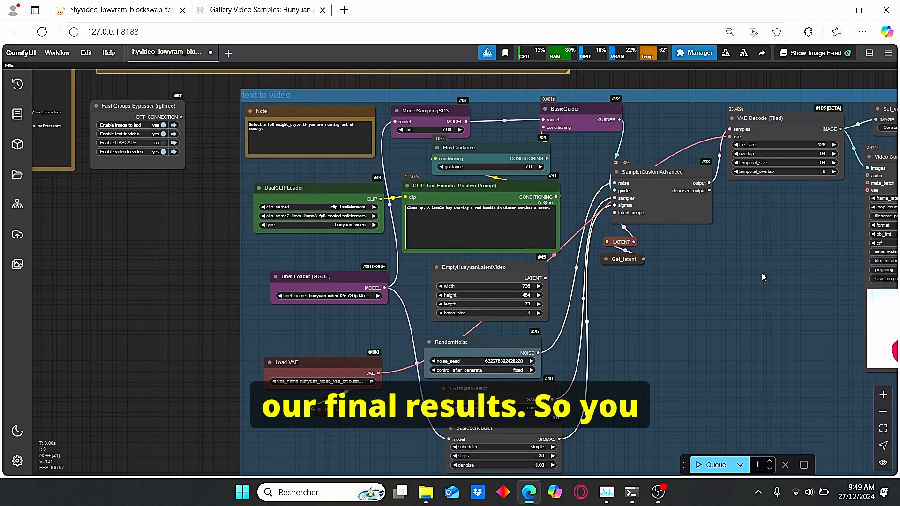
pyautogui.scroll(-2, 770, 248)
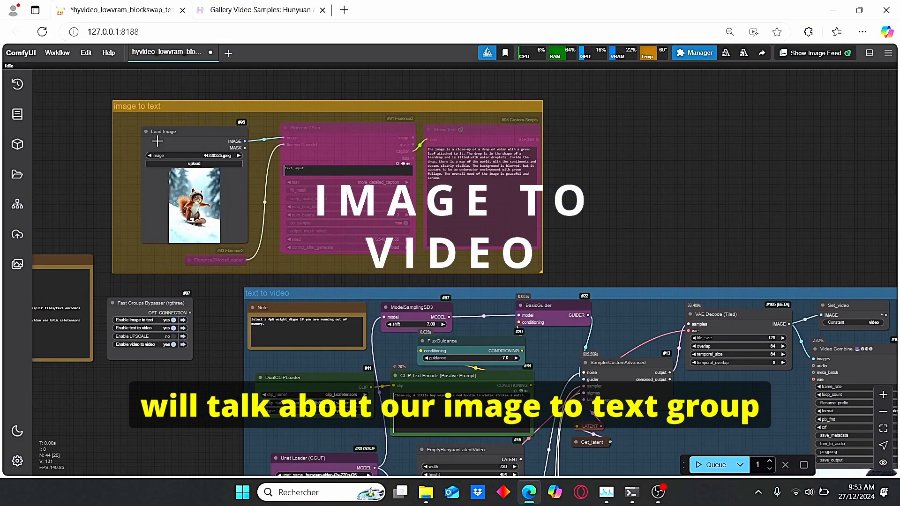
pyautogui.scroll(1, 155, 141)
pyautogui.scroll(1, 113, 162)
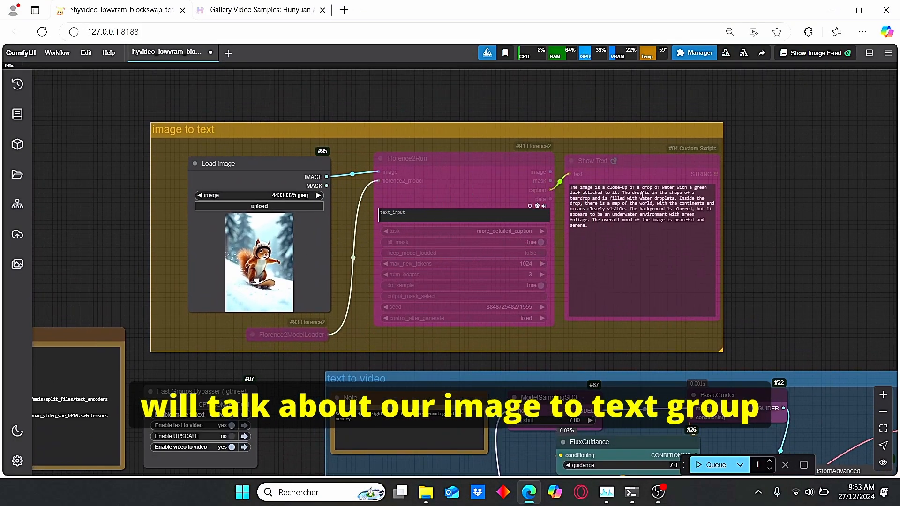
# Step: Enable the UPSCALE and image-to-text groups in the bypasser and tidy the Florence2ModelLoader and Load Image nodes
pyautogui.click(234, 436)
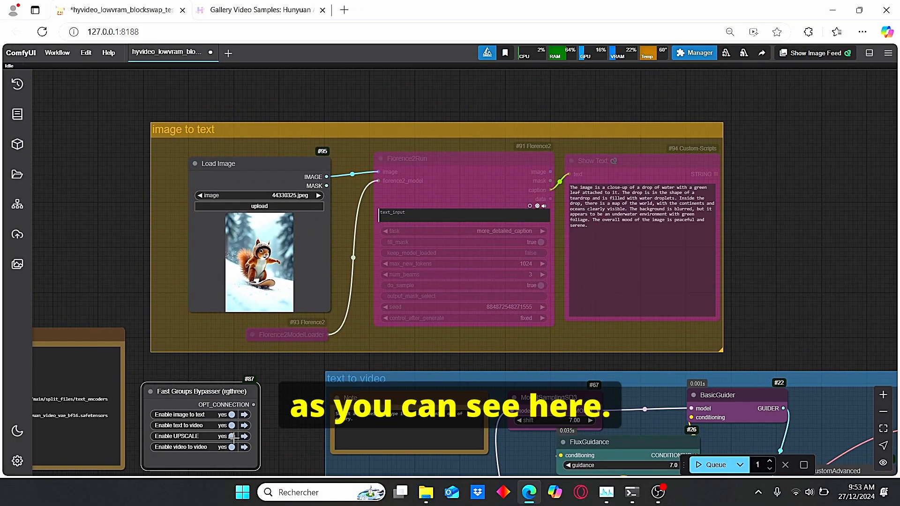
pyautogui.click(232, 414)
pyautogui.scroll(1, 325, 342)
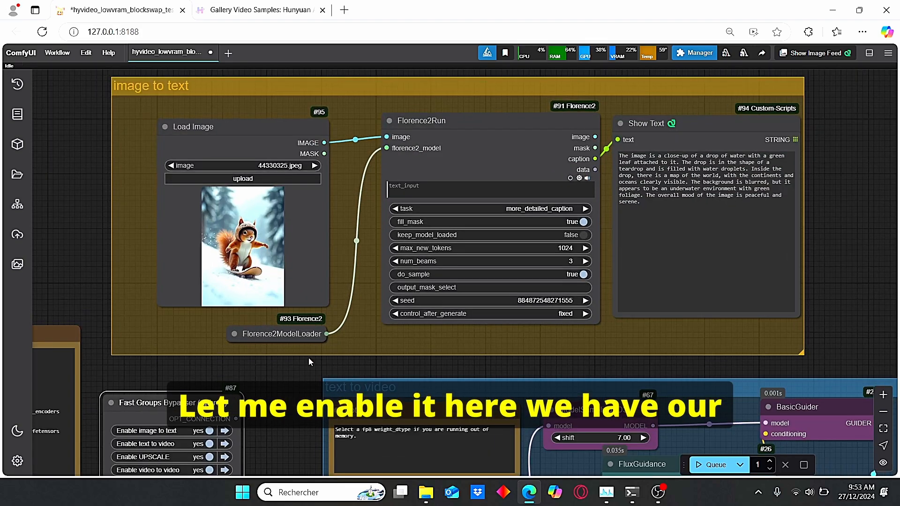
pyautogui.scroll(1, 306, 359)
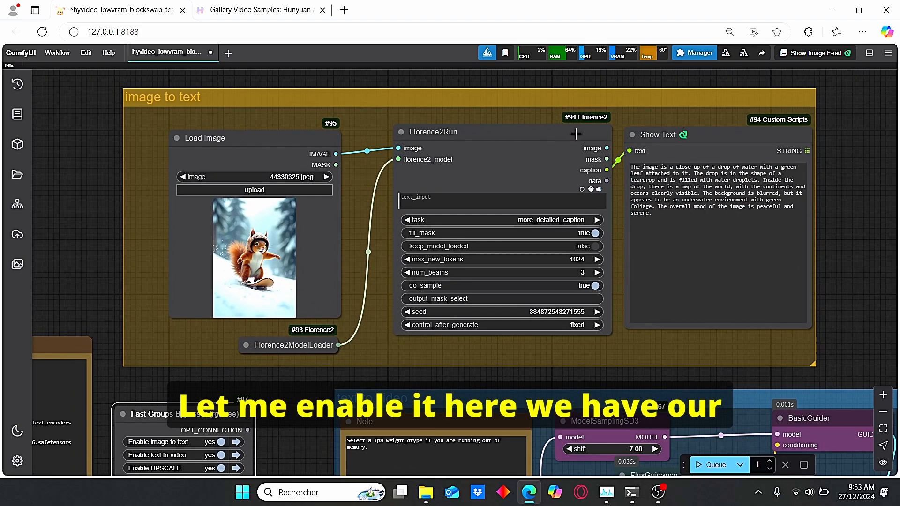
pyautogui.moveTo(323, 337); pyautogui.dragTo(334, 337)
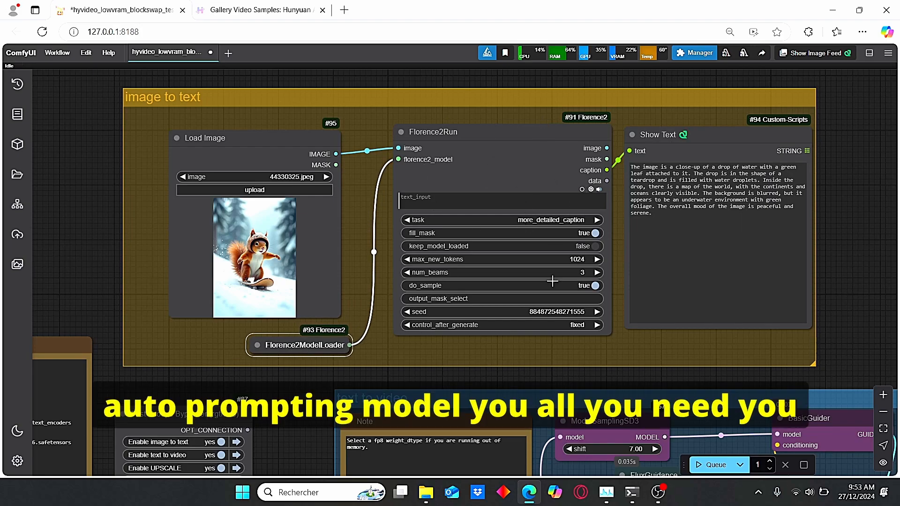
pyautogui.moveTo(300, 150); pyautogui.dragTo(284, 140)
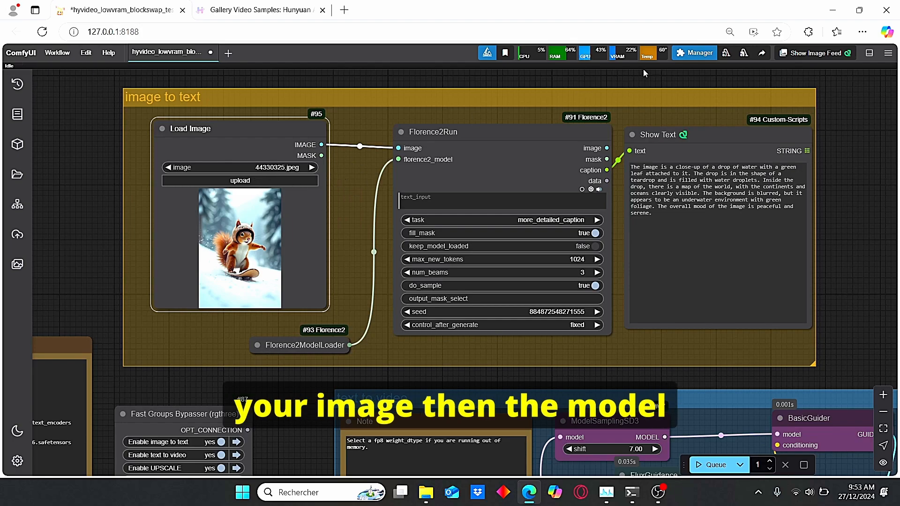
pyautogui.moveTo(649, 71); pyautogui.dragTo(595, 75)
pyautogui.scroll(-3, 878, 253)
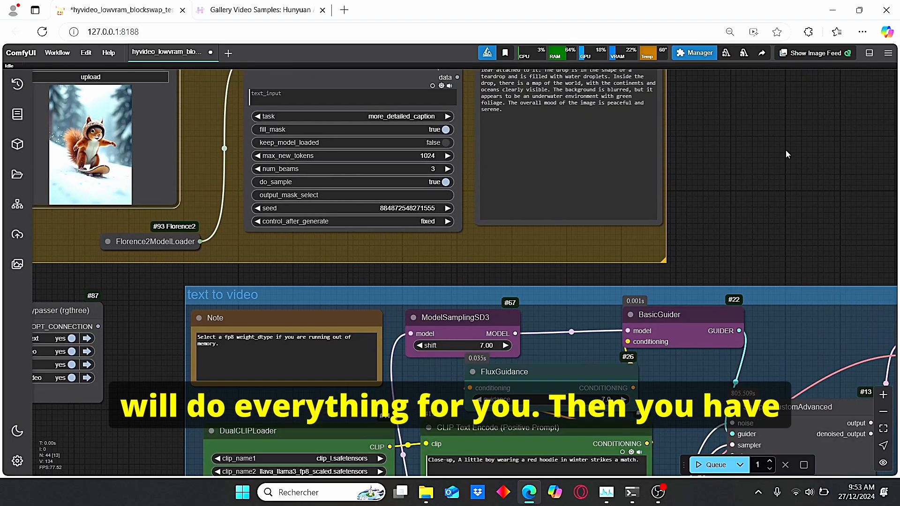
pyautogui.scroll(2, 762, 153)
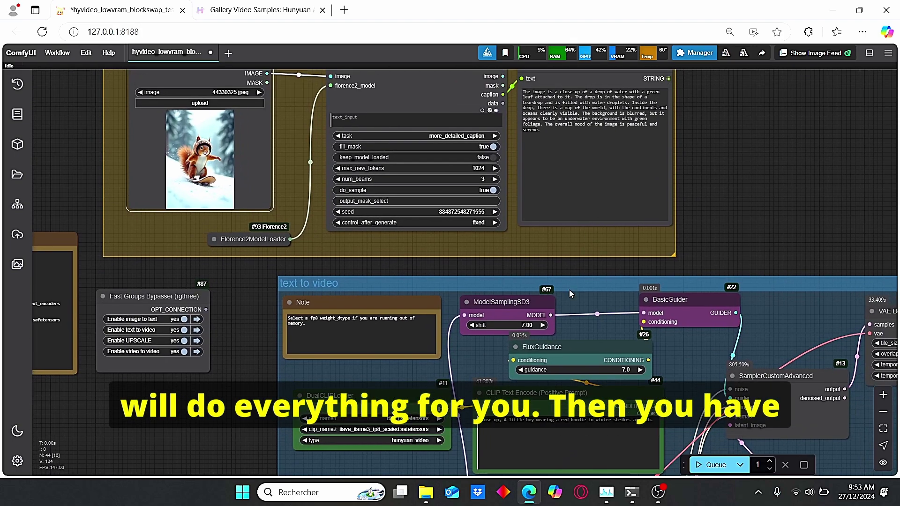
# Step: Convert CLIP Text Encode's text to an input and feed it Show Text's Florence2 caption STRING
pyautogui.moveTo(567, 267); pyautogui.dragTo(570, 205)
pyautogui.rightClick(533, 333)
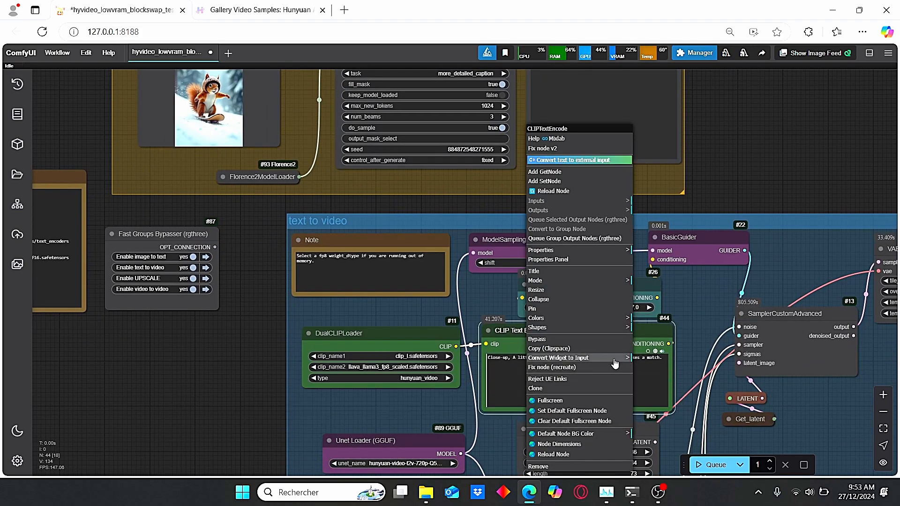
pyautogui.click(641, 363)
pyautogui.scroll(1, 534, 367)
pyautogui.scroll(-1, 517, 364)
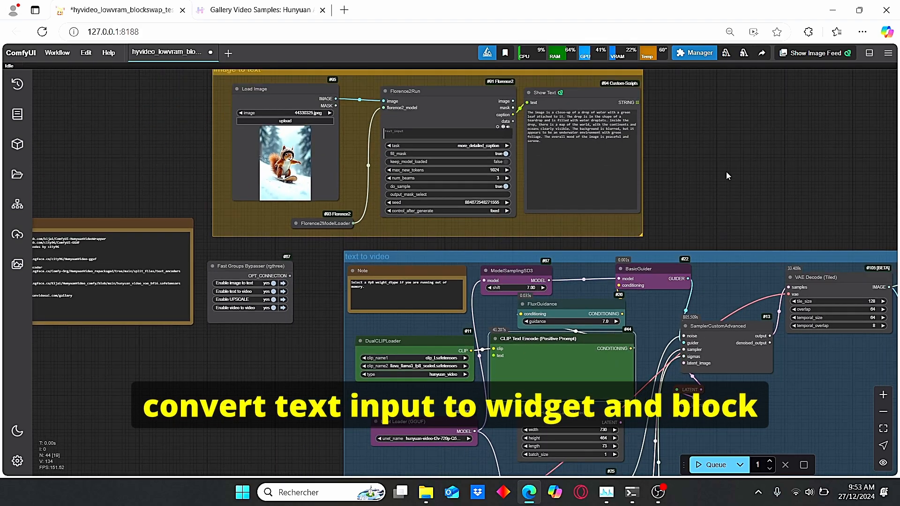
pyautogui.scroll(-1, 517, 364)
pyautogui.moveTo(633, 111); pyautogui.dragTo(493, 360)
pyautogui.moveTo(697, 197); pyautogui.dragTo(692, 206)
pyautogui.scroll(2, 270, 188)
pyautogui.scroll(2, 269, 188)
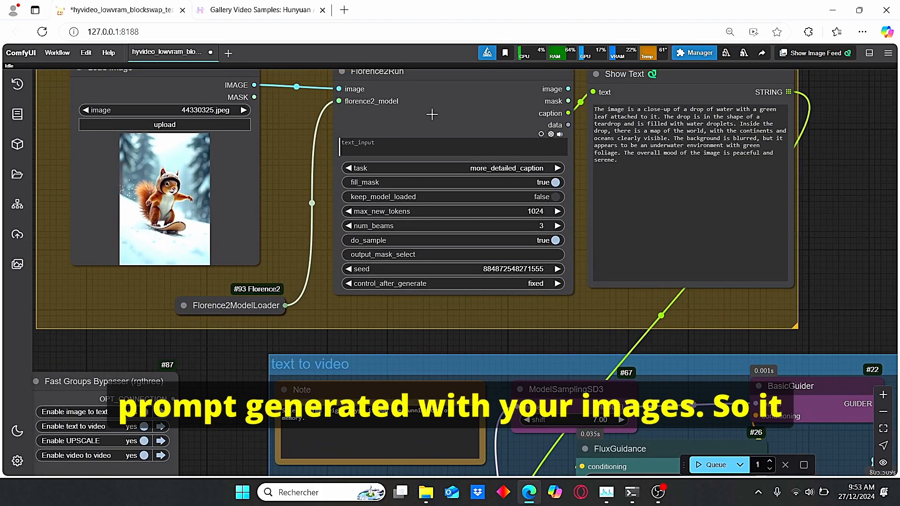
pyautogui.scroll(-2, 439, 163)
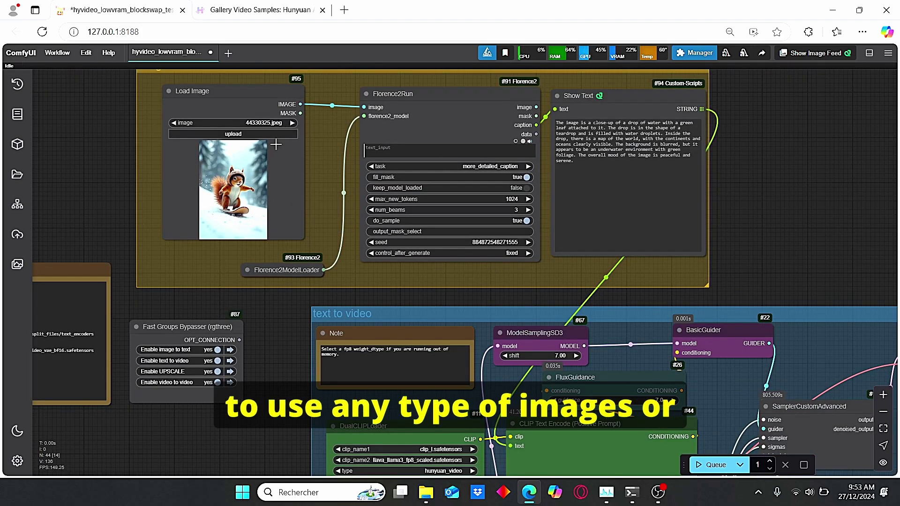
pyautogui.scroll(1, 88, 179)
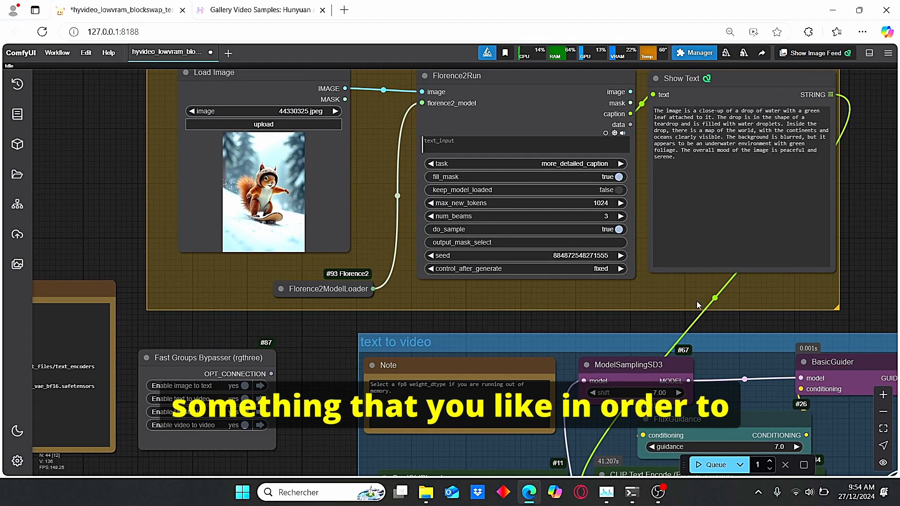
pyautogui.moveTo(880, 300); pyautogui.dragTo(625, 227)
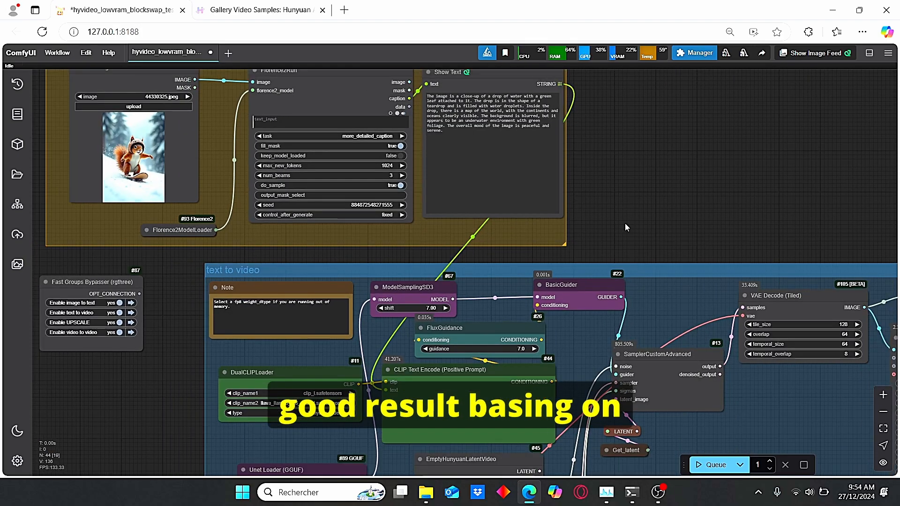
pyautogui.moveTo(625, 227); pyautogui.dragTo(687, 248)
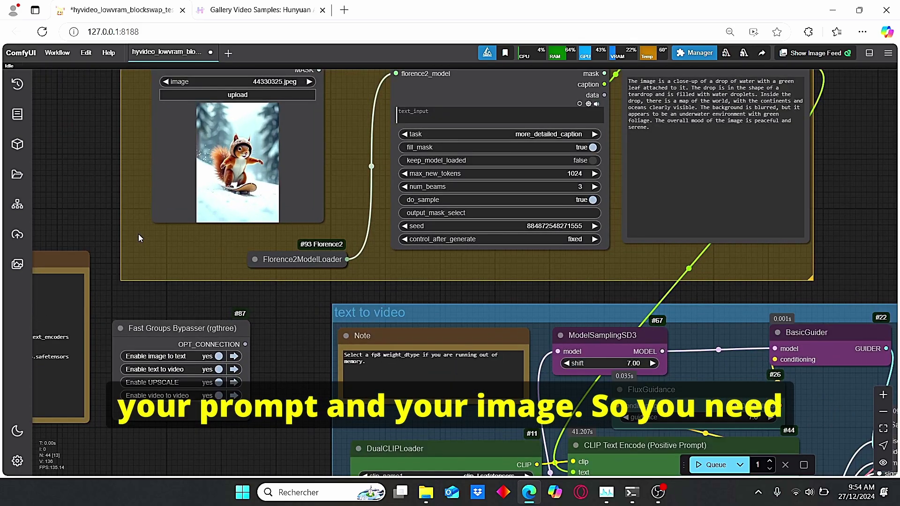
pyautogui.scroll(-2, 136, 232)
pyautogui.scroll(1, 221, 253)
pyautogui.moveTo(221, 253); pyautogui.dragTo(230, 308)
pyautogui.scroll(1, 230, 308)
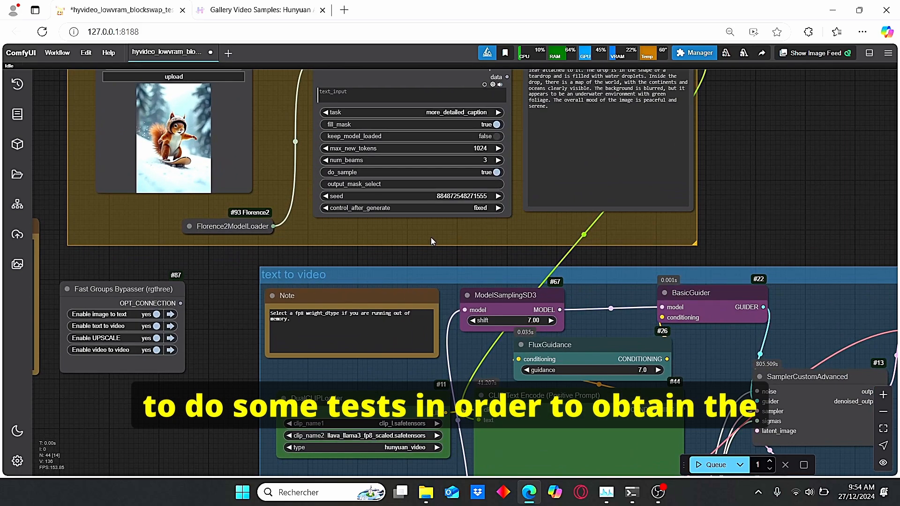
pyautogui.scroll(-1, 747, 247)
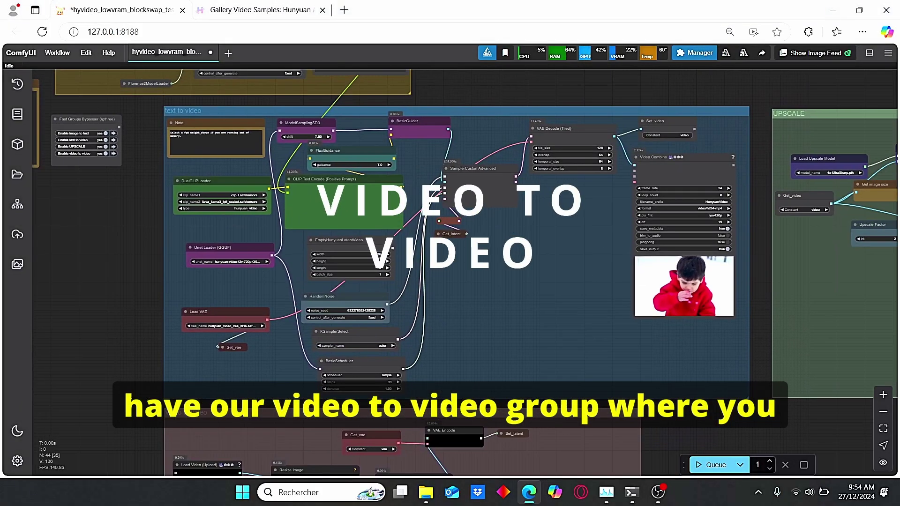
pyautogui.scroll(1, 189, 230)
pyautogui.scroll(1, 160, 330)
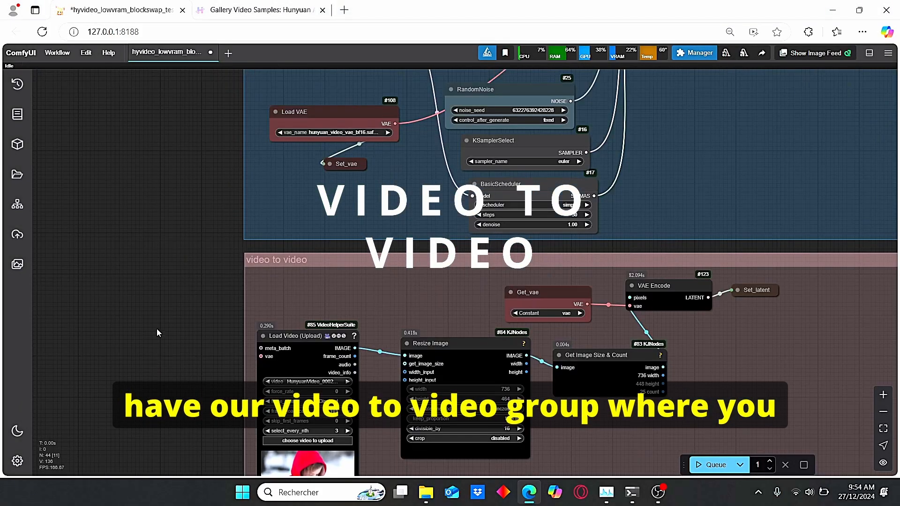
pyautogui.scroll(1, 139, 265)
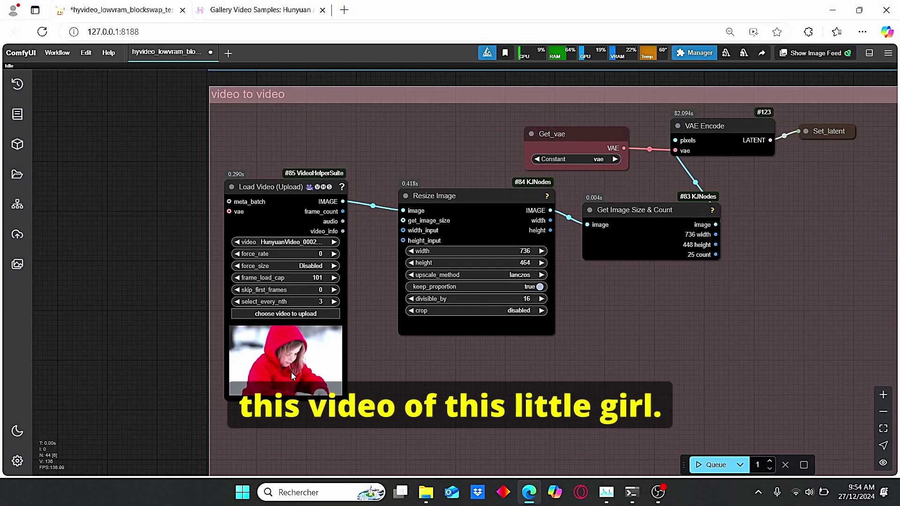
pyautogui.scroll(5, 303, 351)
pyautogui.scroll(-5, 356, 370)
pyautogui.moveTo(480, 175); pyautogui.dragTo(414, 224)
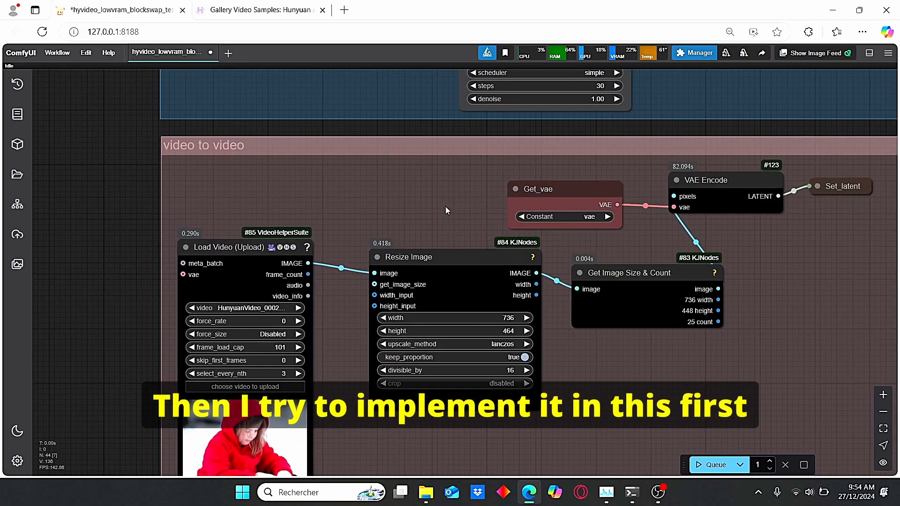
pyautogui.scroll(-5, 502, 151)
pyautogui.moveTo(501, 151); pyautogui.dragTo(731, 342)
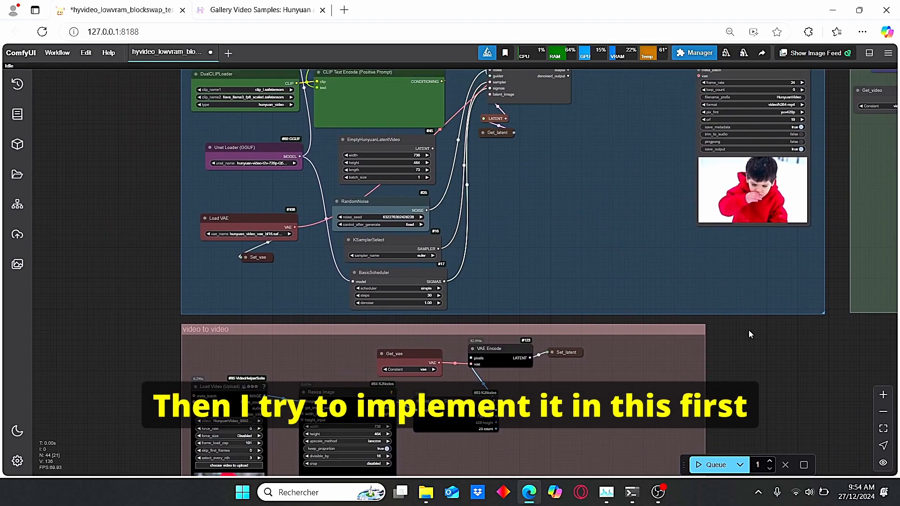
pyautogui.scroll(3, 601, 361)
pyautogui.scroll(3, 488, 175)
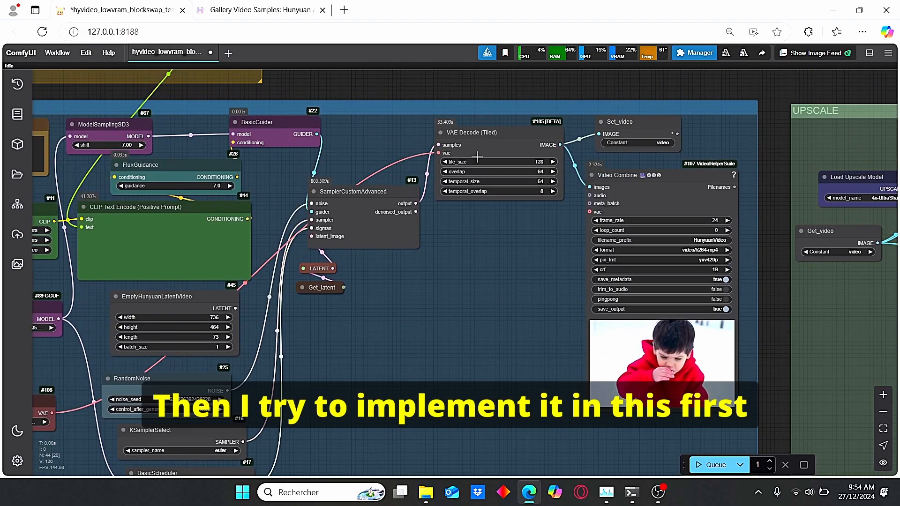
pyautogui.scroll(2, 530, 343)
pyautogui.moveTo(530, 343); pyautogui.dragTo(421, 267)
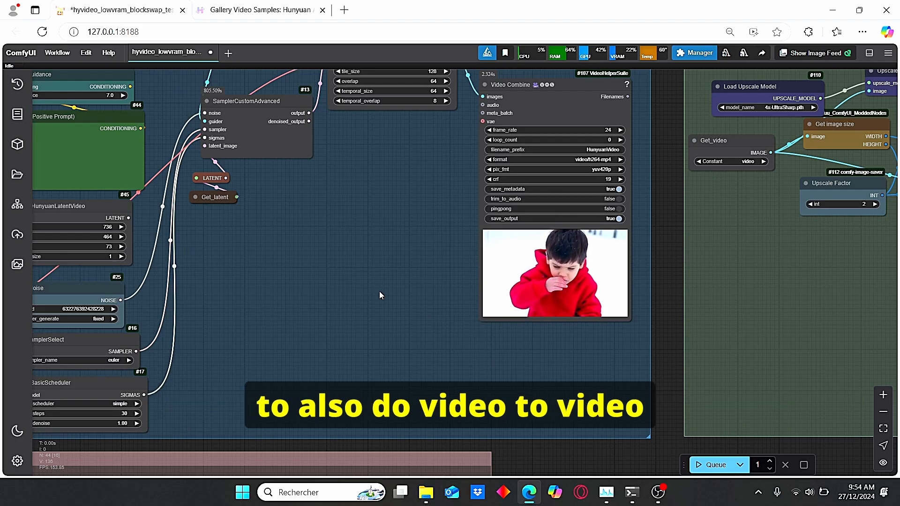
pyautogui.moveTo(402, 449); pyautogui.dragTo(402, 141)
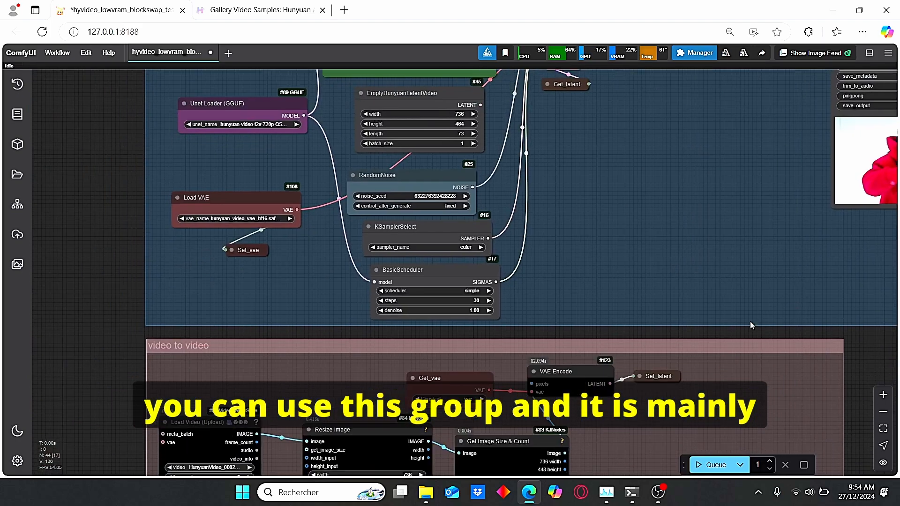
pyautogui.scroll(4, 224, 292)
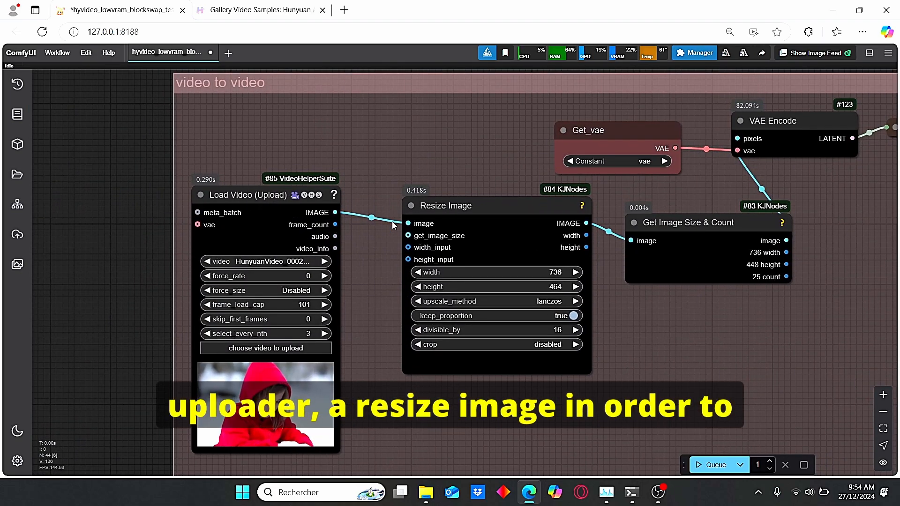
pyautogui.click(495, 220)
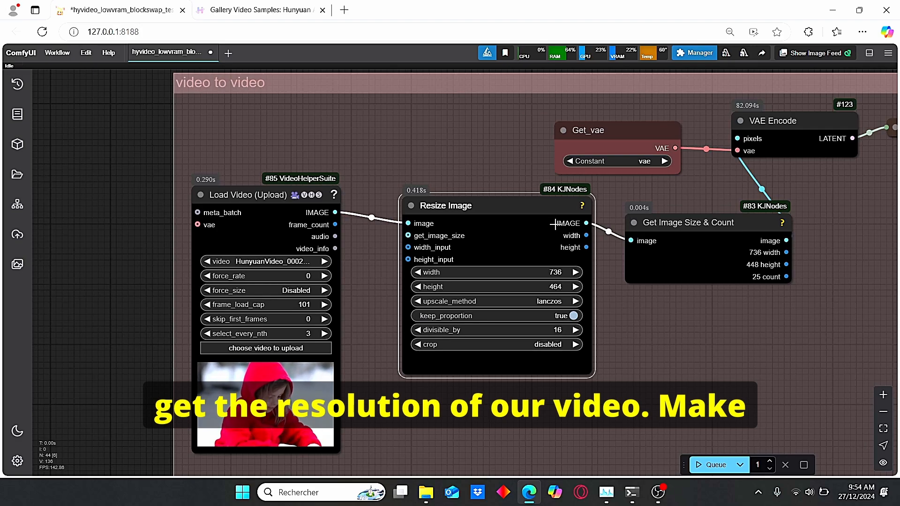
pyautogui.scroll(-1, 555, 224)
pyautogui.scroll(-1, 493, 233)
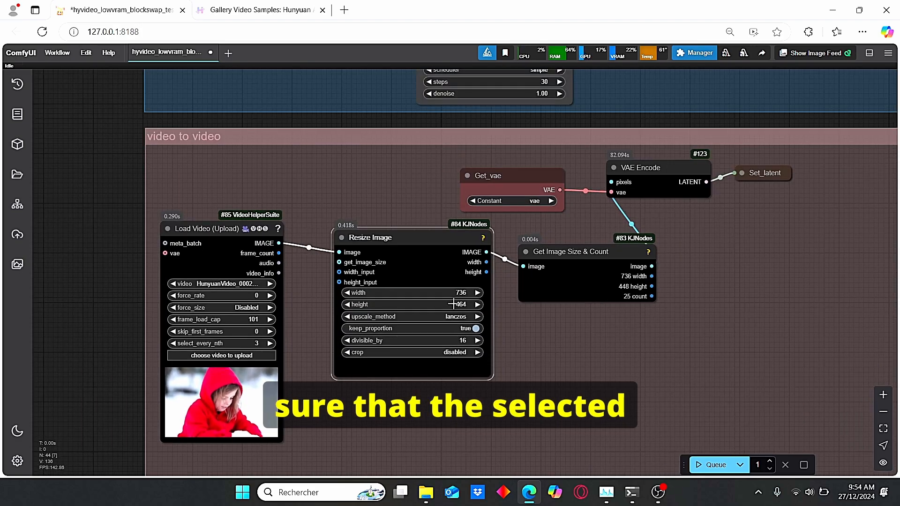
pyautogui.scroll(-1, 366, 307)
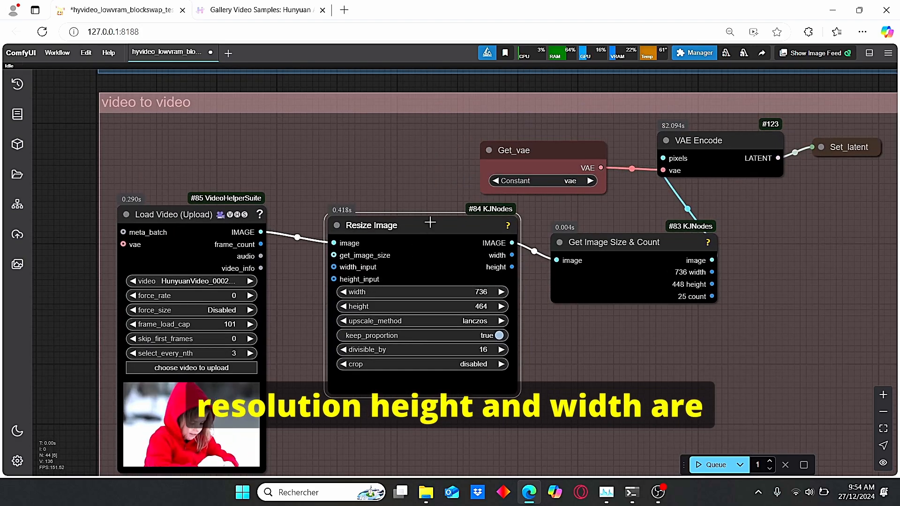
pyautogui.scroll(1, 421, 134)
pyautogui.moveTo(422, 134); pyautogui.dragTo(390, 361)
pyautogui.scroll(2, 446, 176)
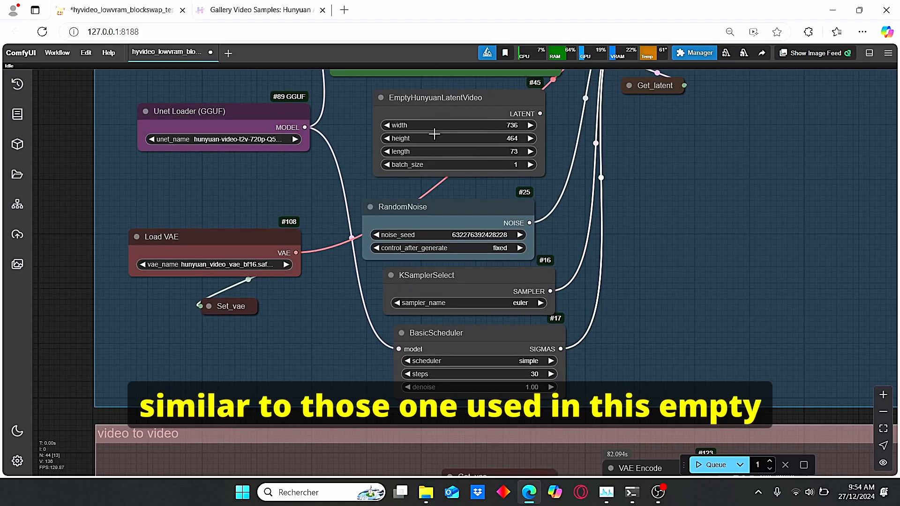
pyautogui.scroll(-2, 547, 136)
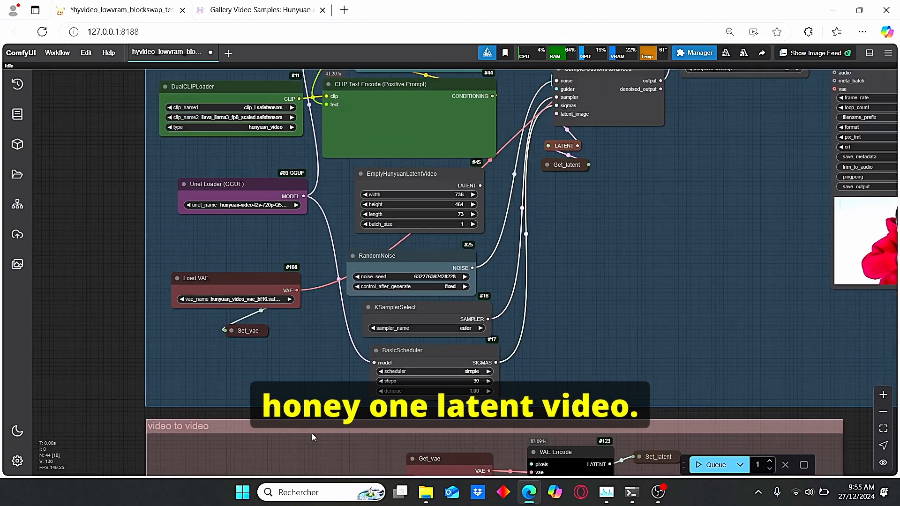
pyautogui.scroll(2, 446, 240)
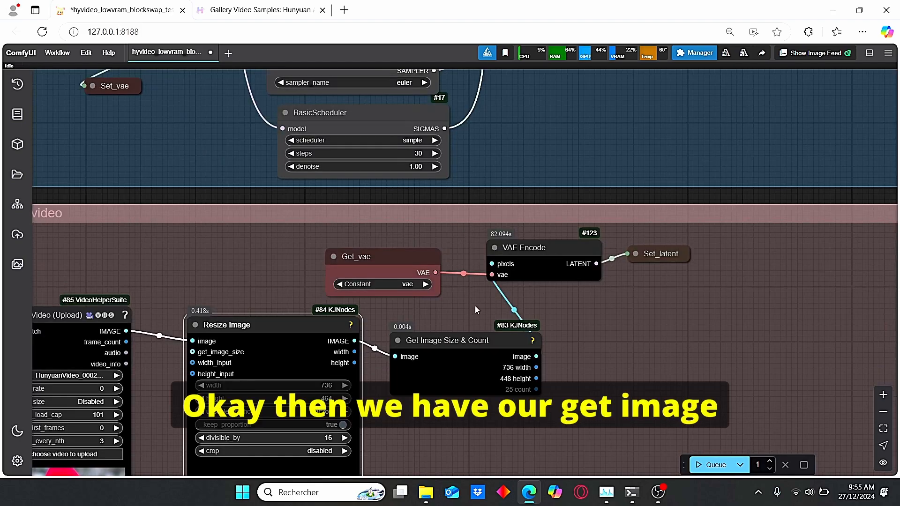
pyautogui.scroll(1, 501, 349)
# Step: Nudge the video-to-video VAE Encode node slightly up and left
pyautogui.moveTo(584, 239); pyautogui.dragTo(557, 236)
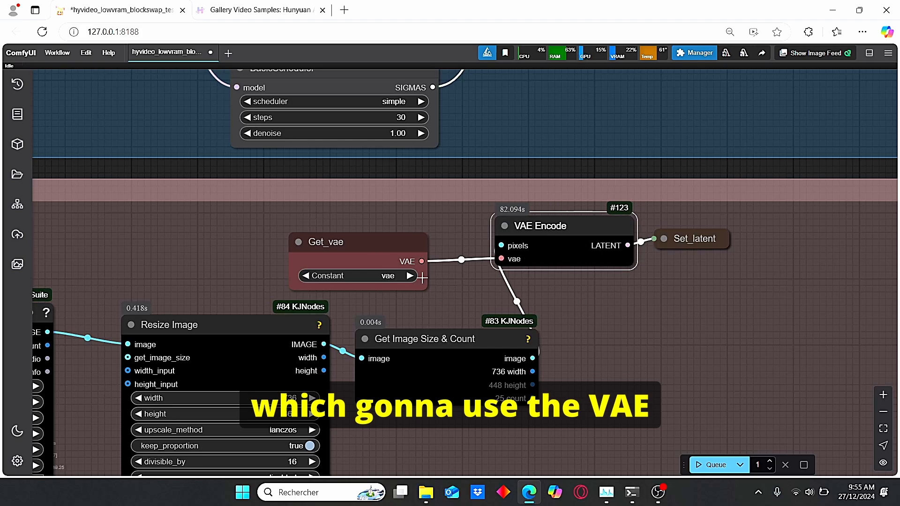
pyautogui.scroll(-1, 434, 277)
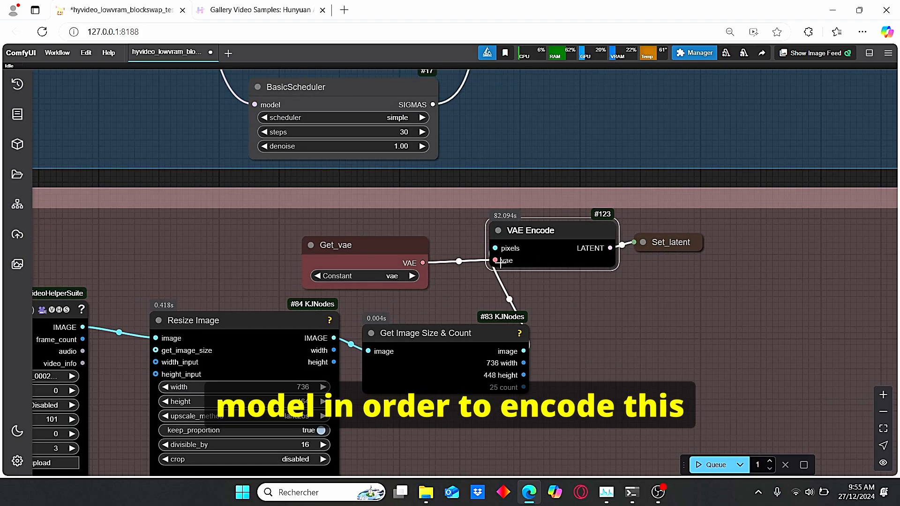
pyautogui.scroll(1, 606, 279)
pyautogui.scroll(1, 606, 279)
pyautogui.scroll(-1, 604, 277)
pyautogui.scroll(-2, 524, 189)
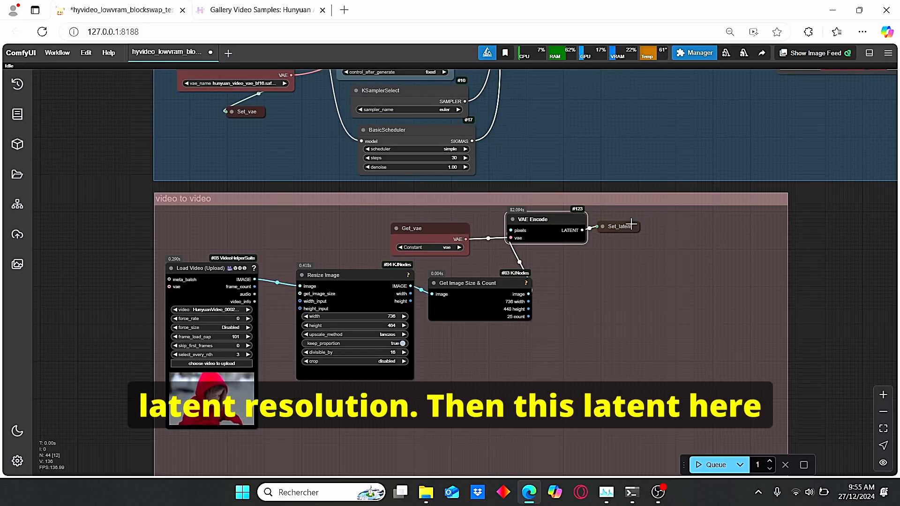
pyautogui.scroll(1, 548, 130)
pyautogui.scroll(-1, 548, 130)
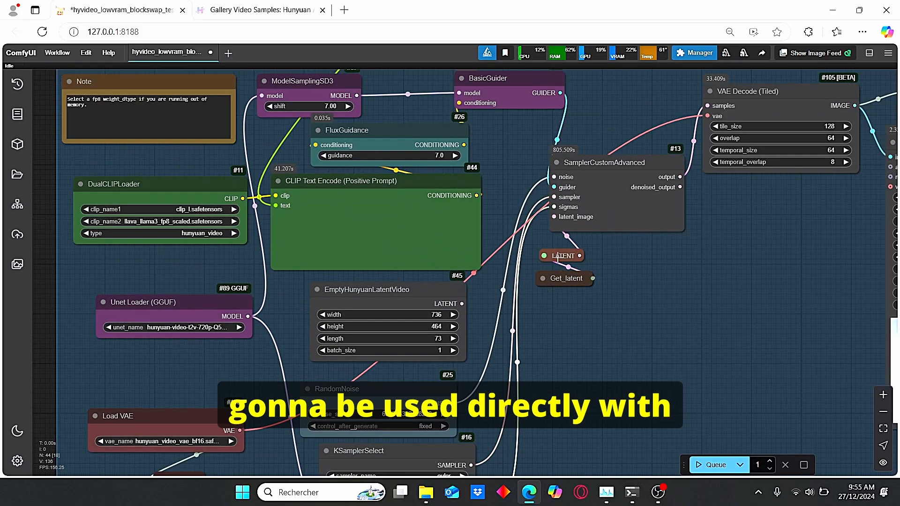
# Step: Move Get_latent aside and link EmptyHunyuanLatentVideo's LATENT to SamplerCustomAdvanced's latent_image
pyautogui.click(543, 279)
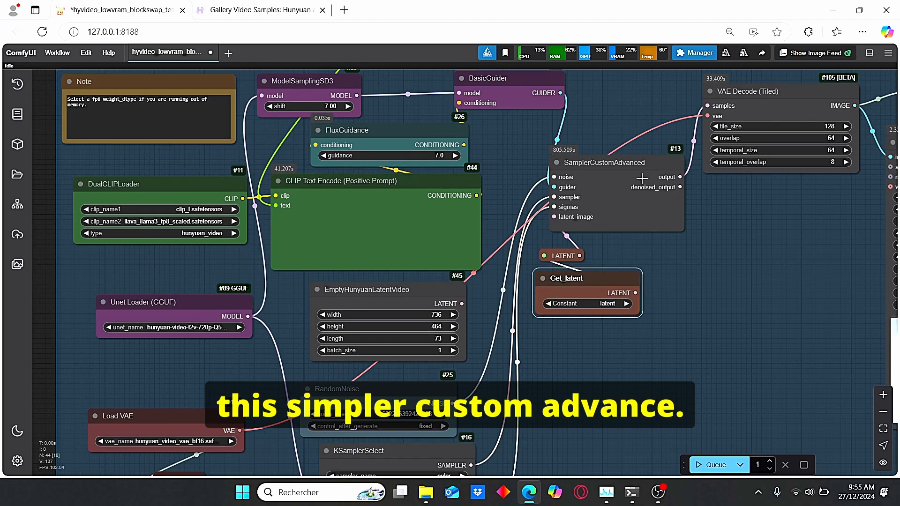
pyautogui.moveTo(605, 281); pyautogui.dragTo(648, 294)
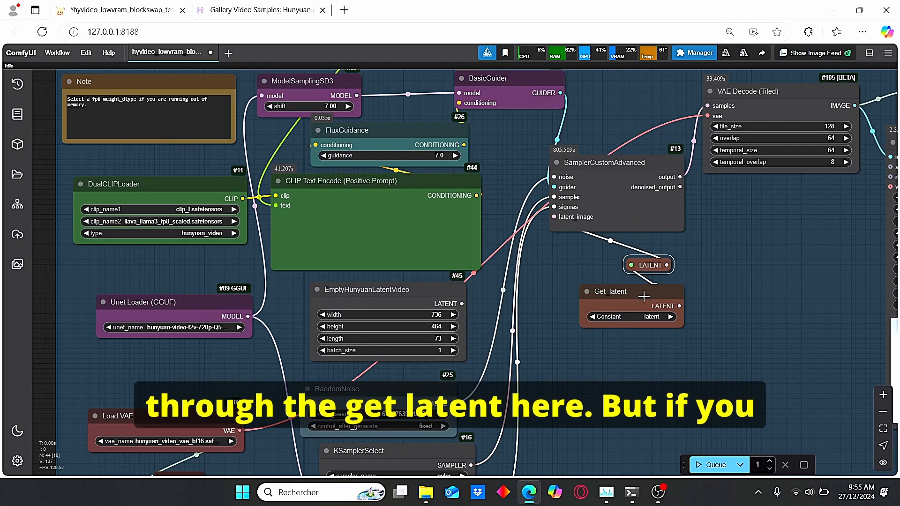
pyautogui.moveTo(492, 310); pyautogui.dragTo(557, 334)
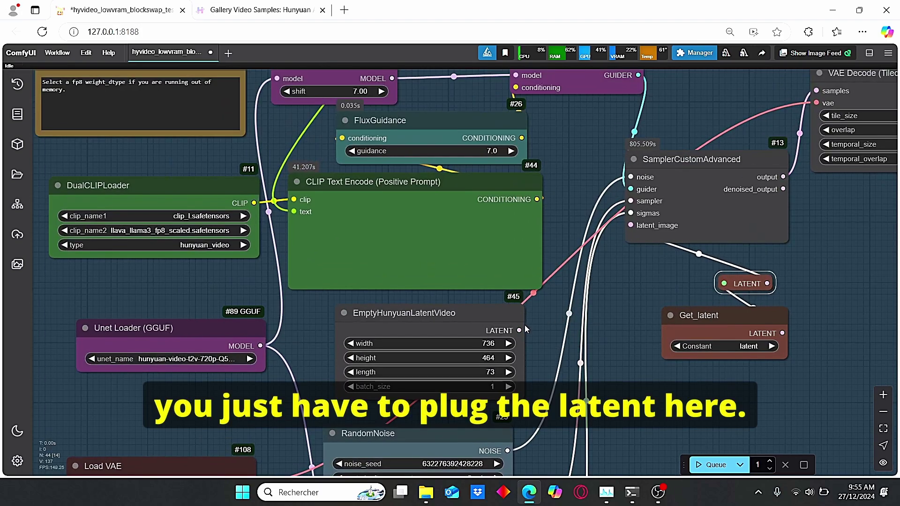
pyautogui.moveTo(518, 331)
pyautogui.mouseDown()
pyautogui.moveTo(621, 249)
pyautogui.moveTo(630, 225)
pyautogui.mouseUp()
pyautogui.scroll(-3, 616, 271)
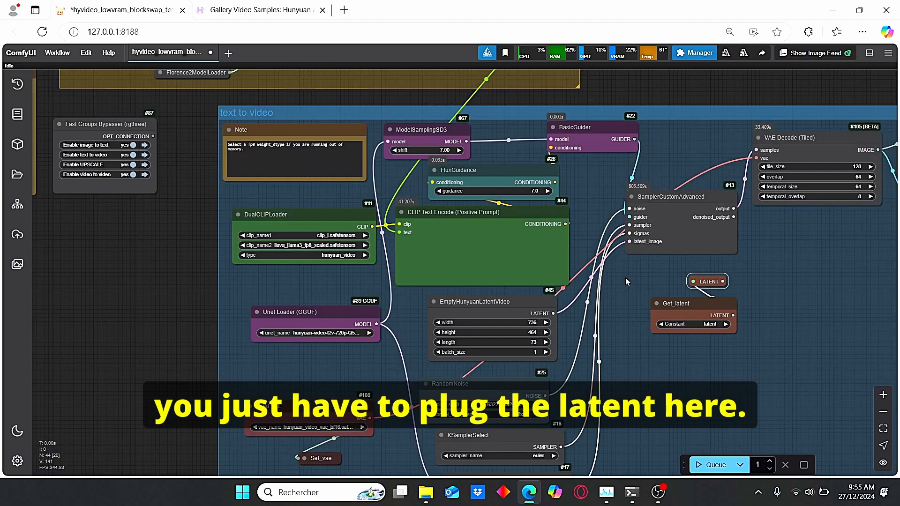
pyautogui.moveTo(217, 141); pyautogui.dragTo(217, 270)
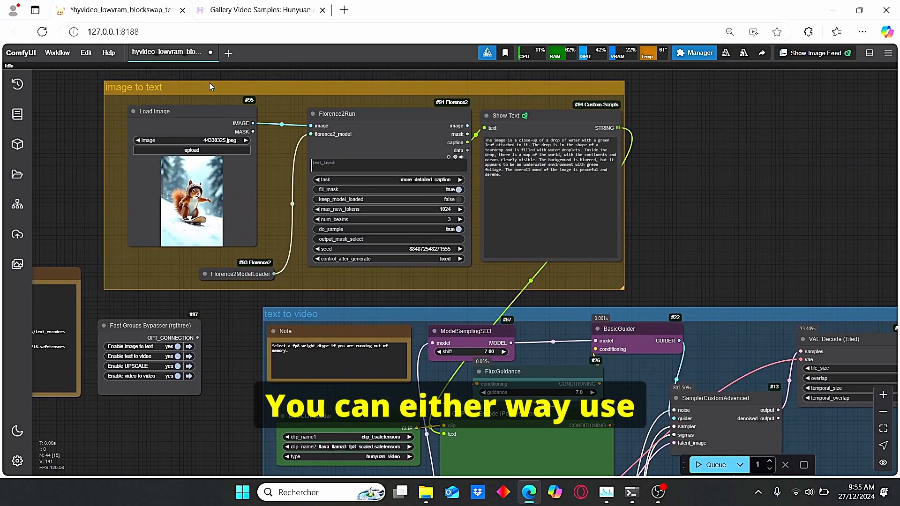
pyautogui.scroll(3, 231, 374)
pyautogui.scroll(2, 493, 281)
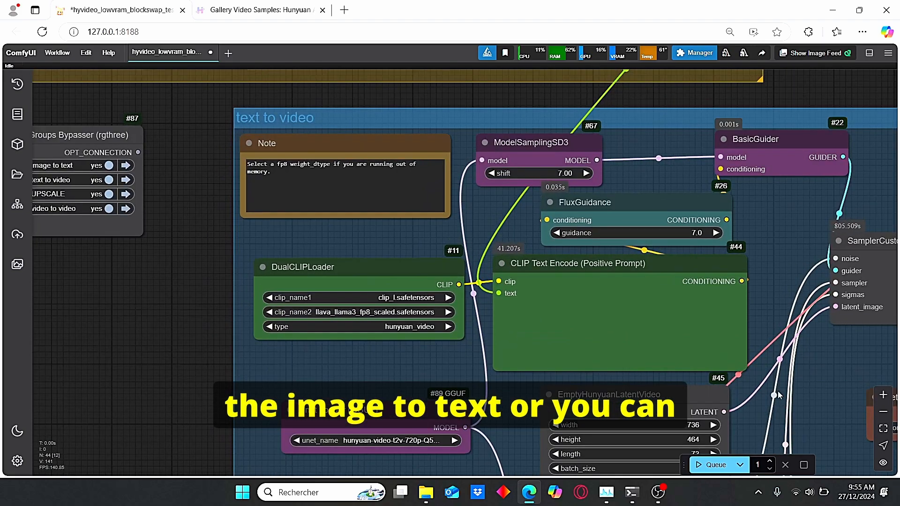
# Step: Convert the positive CLIP Text Encode text input back to a widget and start editing the prompt
pyautogui.rightClick(751, 370)
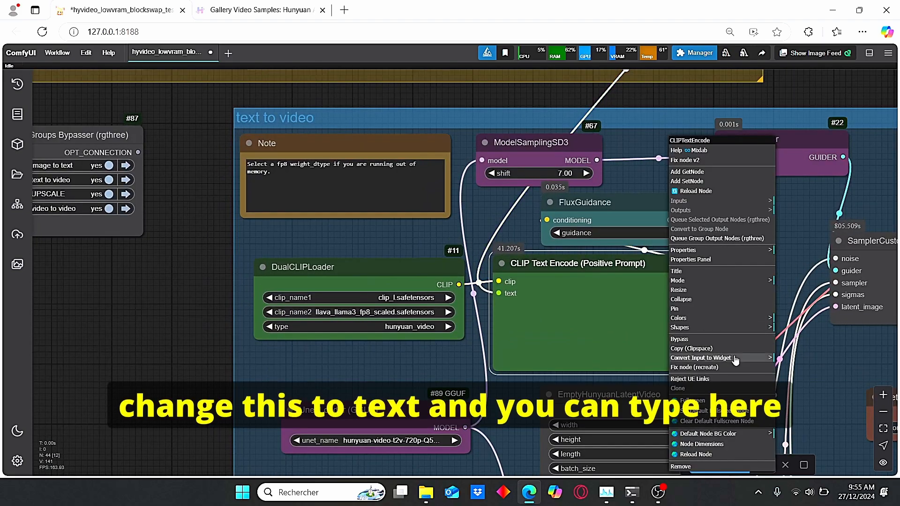
pyautogui.click(801, 356)
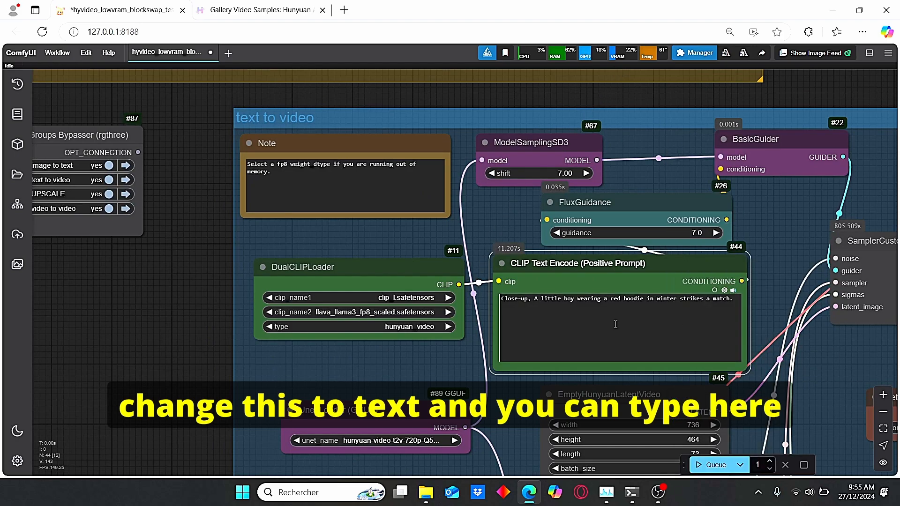
pyautogui.click(729, 322)
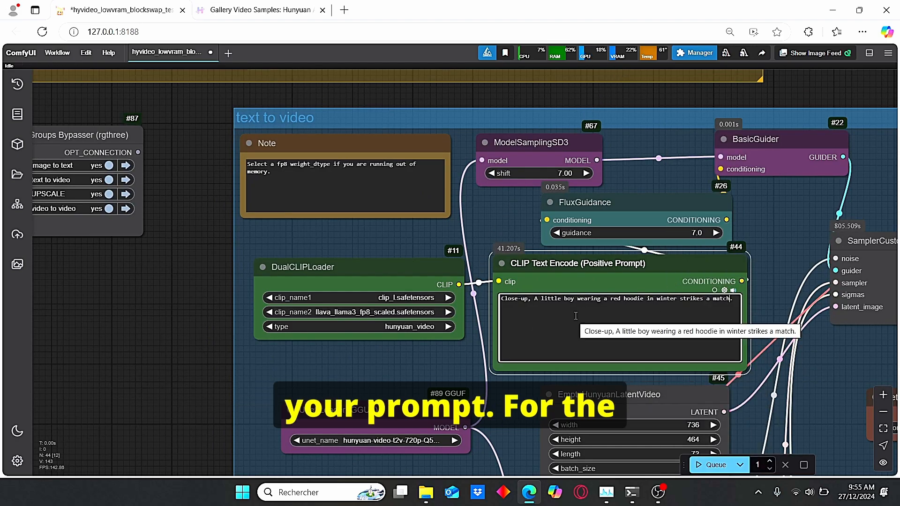
pyautogui.scroll(-5, 280, 220)
# Step: Browse the Hunyuan video gallery page for a prompt about a boy in a red hoodie striking a match
pyautogui.moveTo(279, 220); pyautogui.dragTo(232, 260)
pyautogui.click(261, 9)
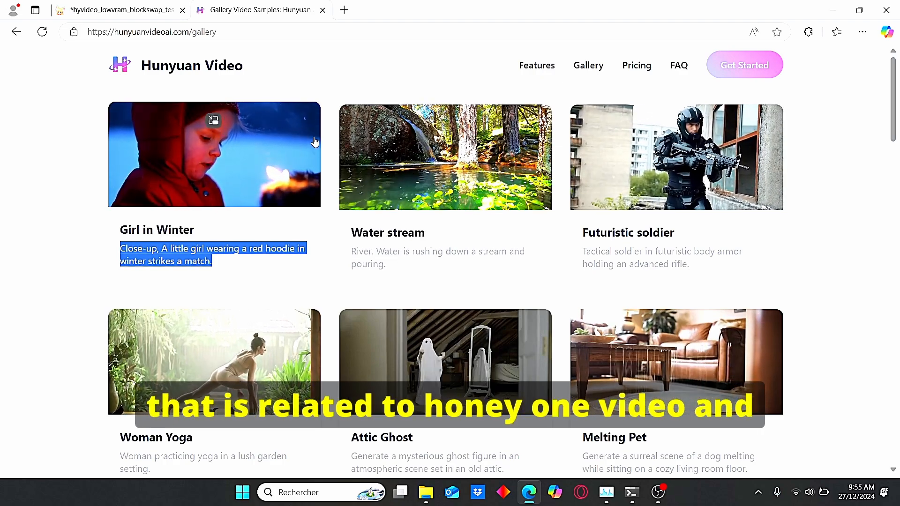
pyautogui.click(73, 251)
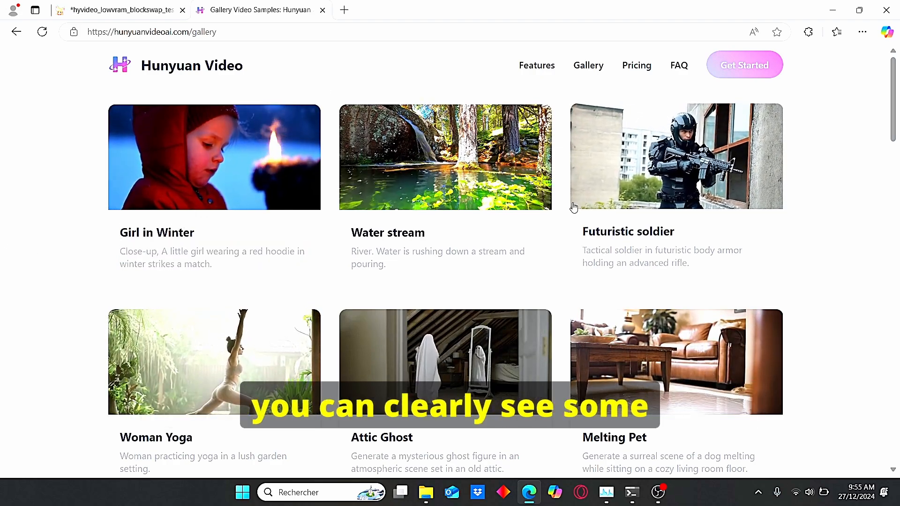
pyautogui.scroll(-3, 833, 286)
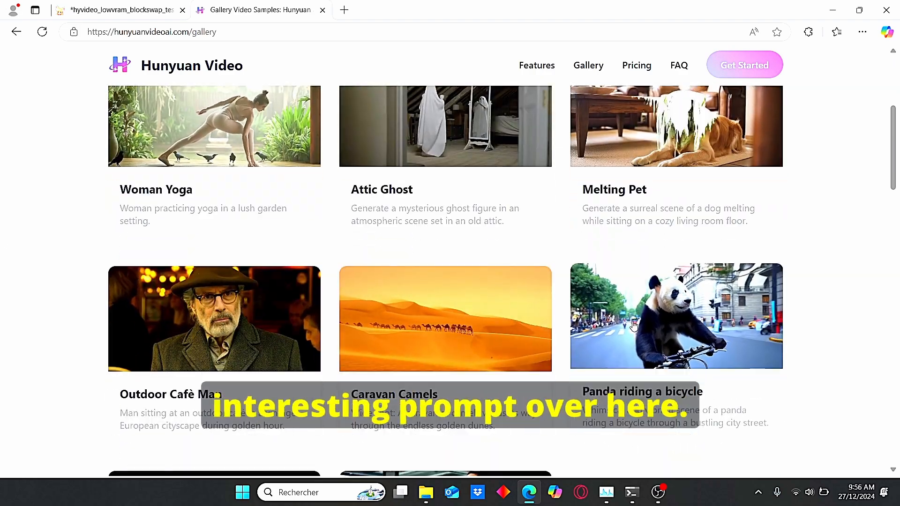
pyautogui.scroll(-3, 833, 287)
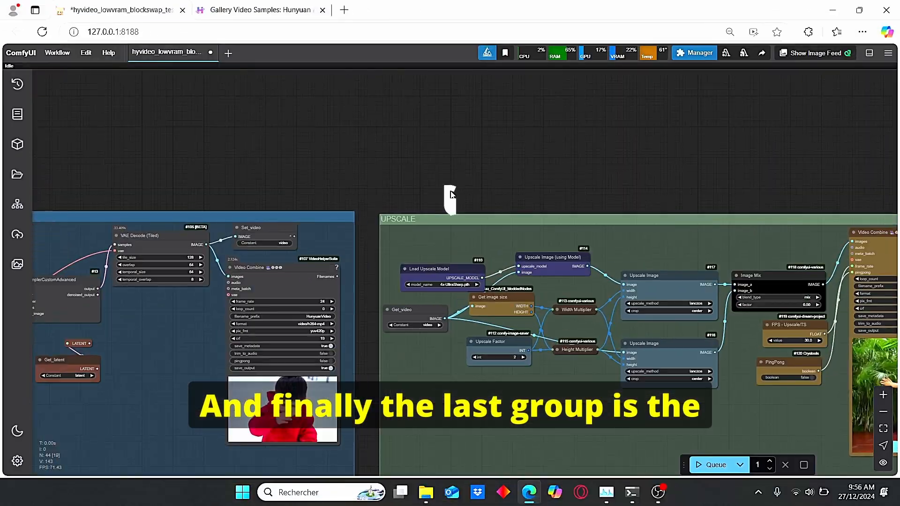
pyautogui.scroll(3, 427, 132)
pyautogui.scroll(2, 355, 142)
pyautogui.scroll(2, 437, 119)
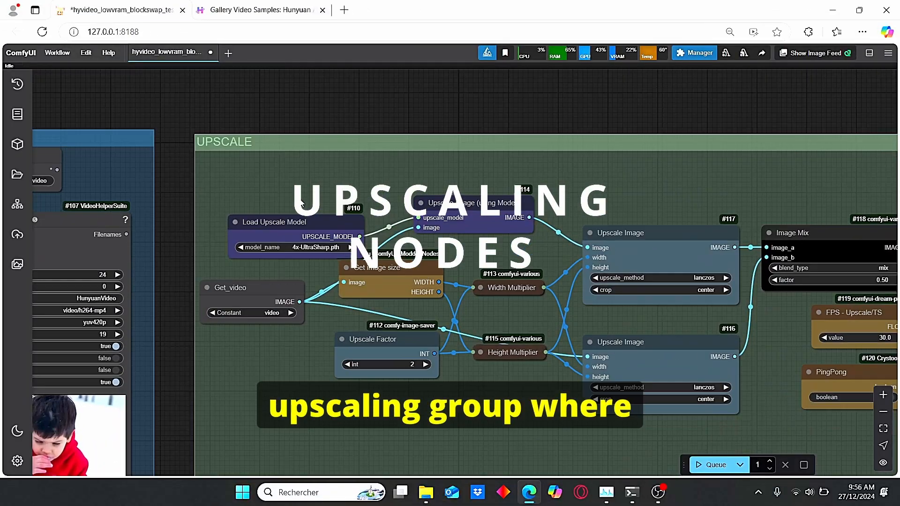
pyautogui.scroll(-4, 745, 178)
pyautogui.scroll(3, 758, 105)
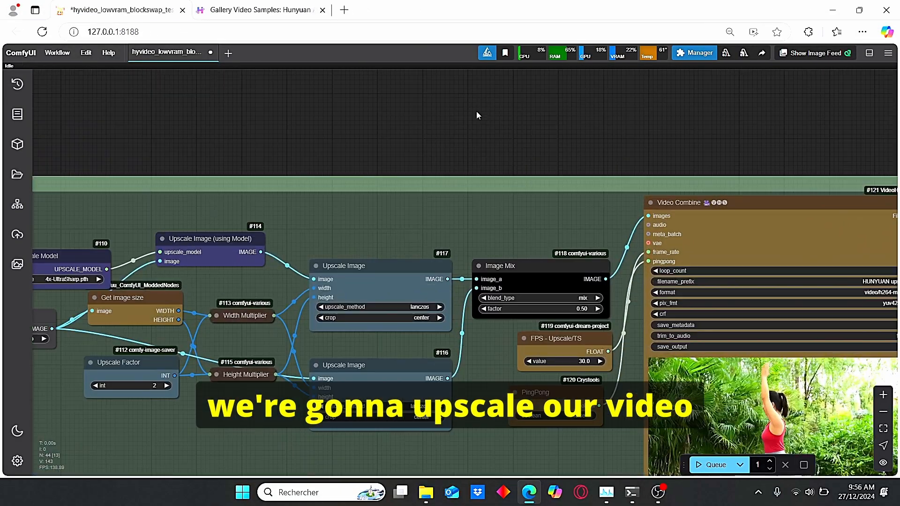
pyautogui.scroll(2, 476, 110)
pyautogui.scroll(2, 562, 126)
pyautogui.scroll(1, 610, 113)
pyautogui.moveTo(413, 106); pyautogui.dragTo(703, 106)
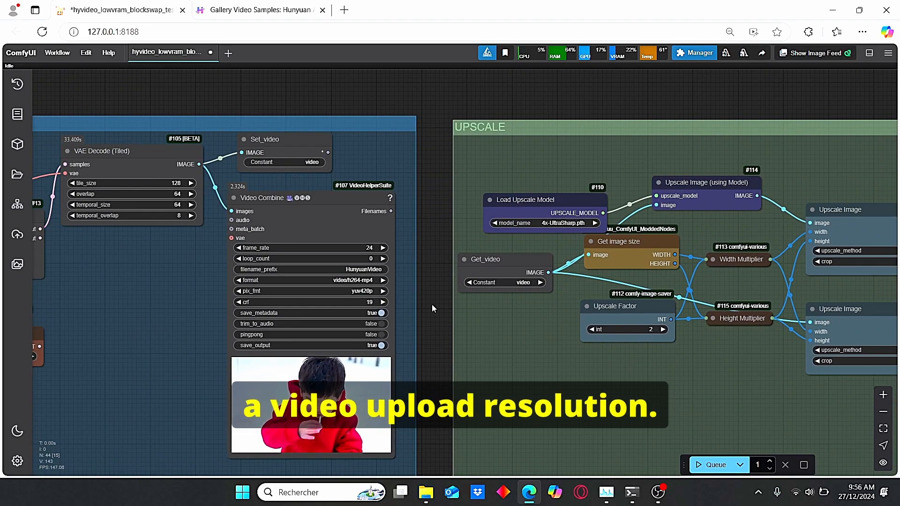
pyautogui.scroll(-1, 432, 304)
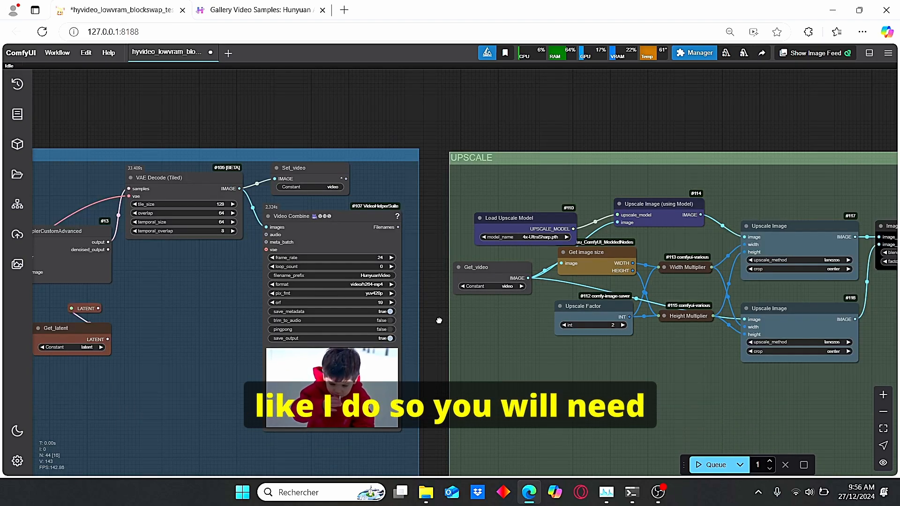
pyautogui.scroll(1, 435, 318)
pyautogui.scroll(1, 424, 317)
pyautogui.scroll(1, 387, 314)
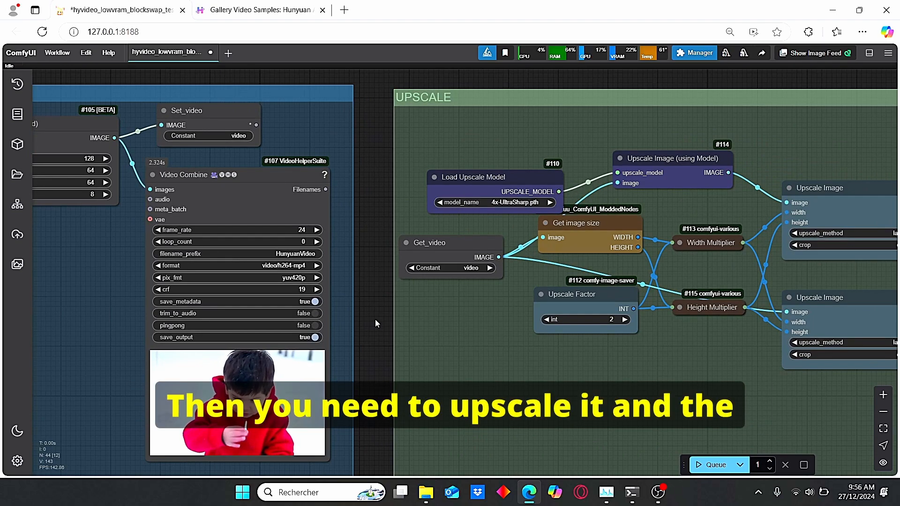
pyautogui.scroll(-1, 375, 319)
# Step: Look over the UPSCALE group, checking the Get image size and Set_video nodes
pyautogui.moveTo(372, 198); pyautogui.dragTo(354, 266)
pyautogui.scroll(1, 705, 96)
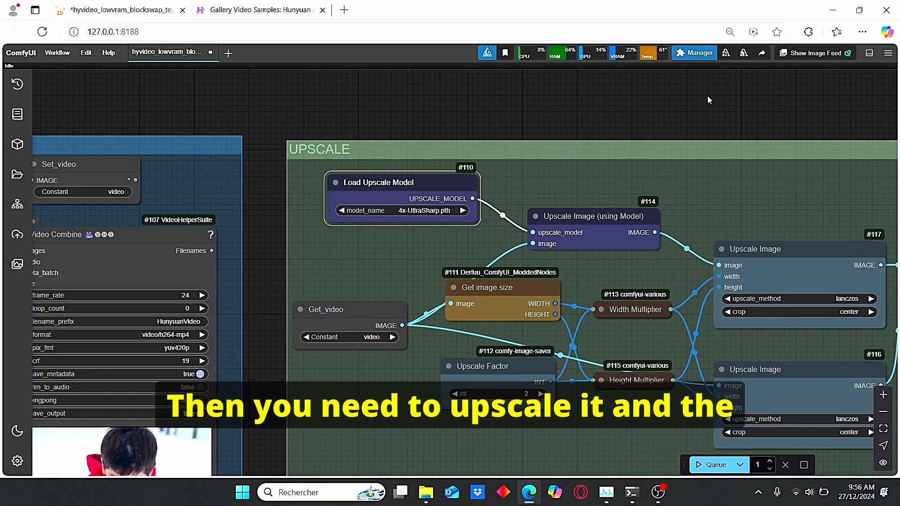
pyautogui.scroll(-1, 715, 103)
pyautogui.moveTo(716, 103); pyautogui.dragTo(541, 170)
pyautogui.scroll(1, 540, 170)
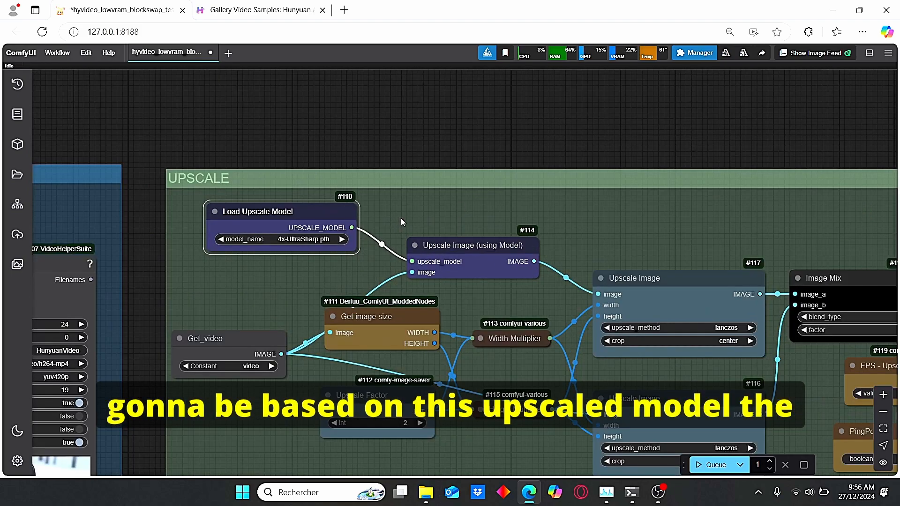
pyautogui.scroll(2, 540, 169)
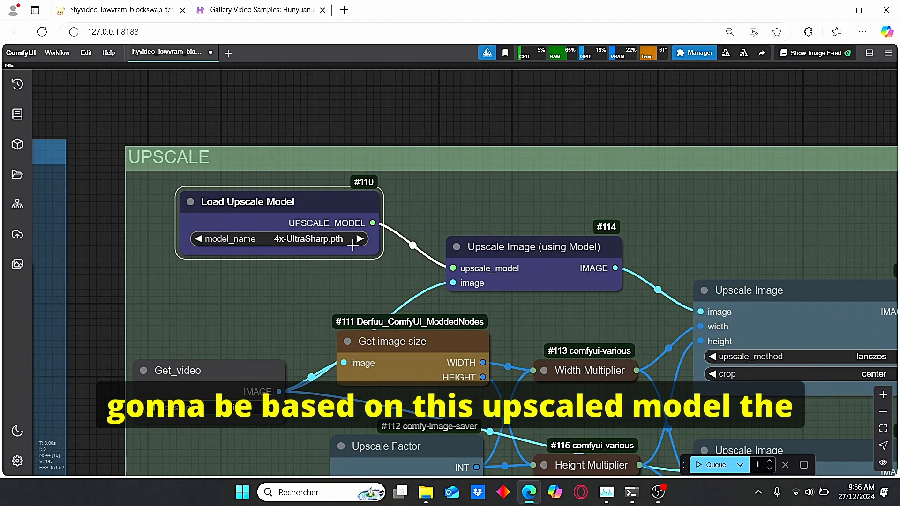
pyautogui.scroll(-1, 474, 224)
pyautogui.scroll(-1, 536, 195)
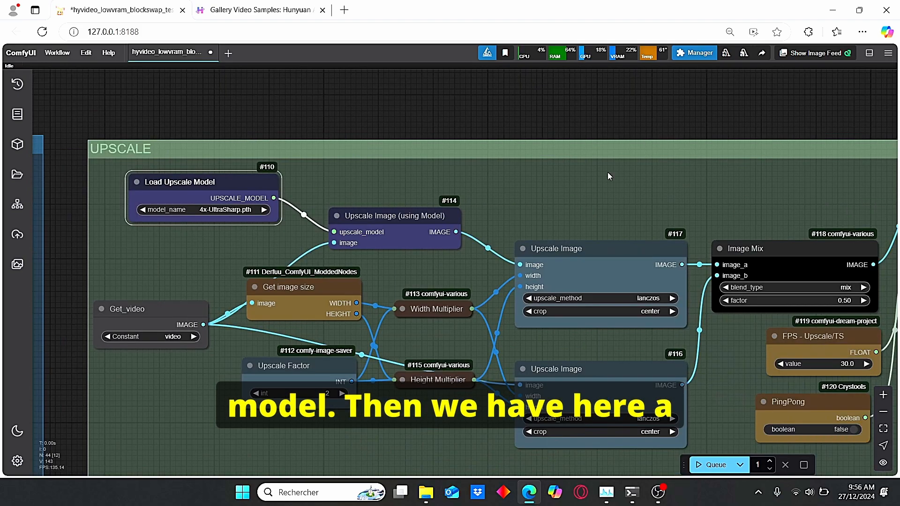
pyautogui.scroll(-1, 609, 185)
pyautogui.moveTo(717, 114); pyautogui.dragTo(682, 88)
pyautogui.scroll(2, 450, 210)
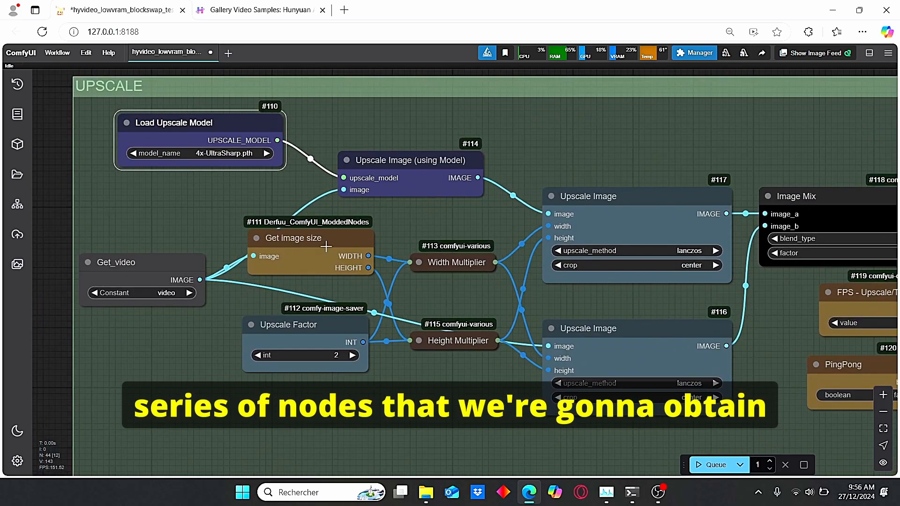
pyautogui.click(341, 262)
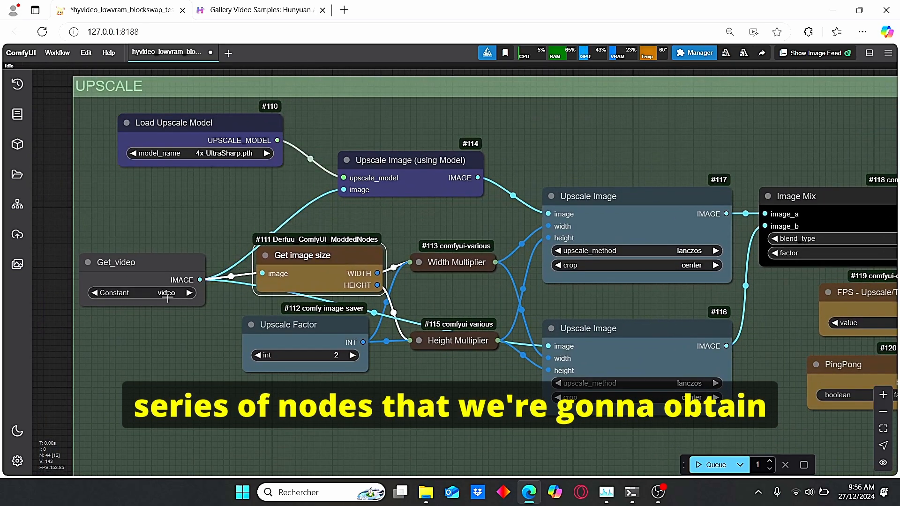
pyautogui.scroll(-2, 340, 260)
pyautogui.moveTo(212, 177); pyautogui.dragTo(492, 226)
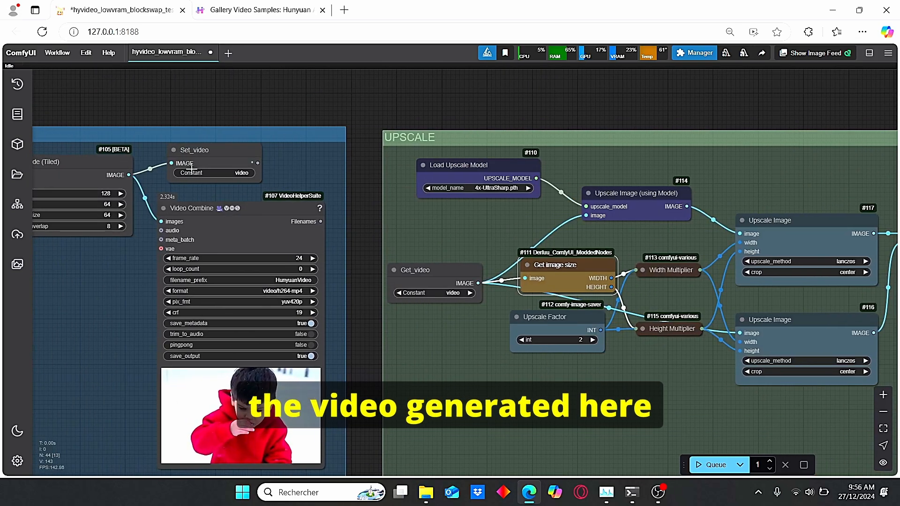
pyautogui.click(194, 149)
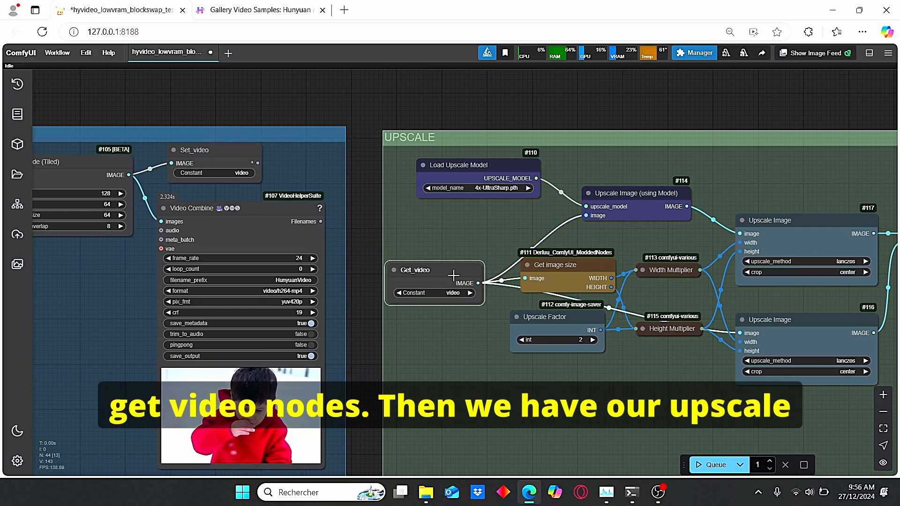
pyautogui.moveTo(754, 104); pyautogui.dragTo(541, 76)
pyautogui.scroll(2, 361, 323)
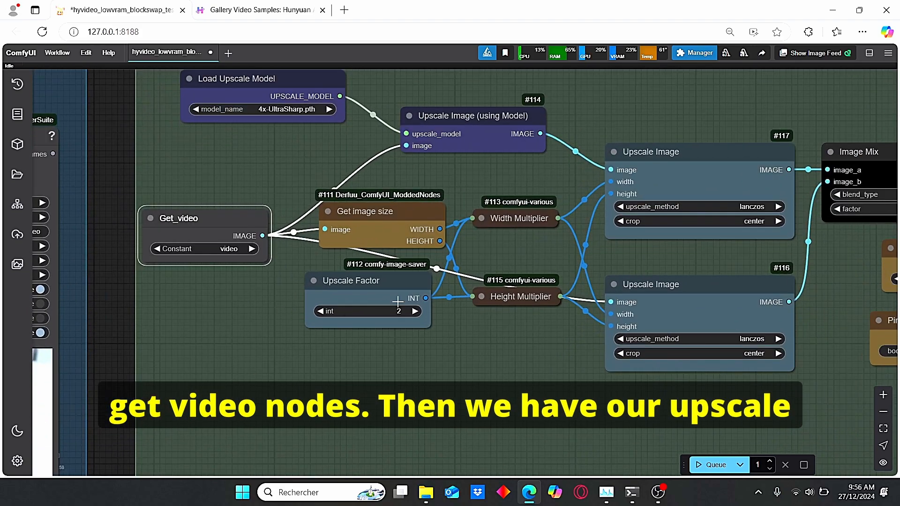
# Step: Move the Upscale Factor node left and nudge the Height and Width Multiplier nodes down
pyautogui.moveTo(360, 320); pyautogui.dragTo(281, 342)
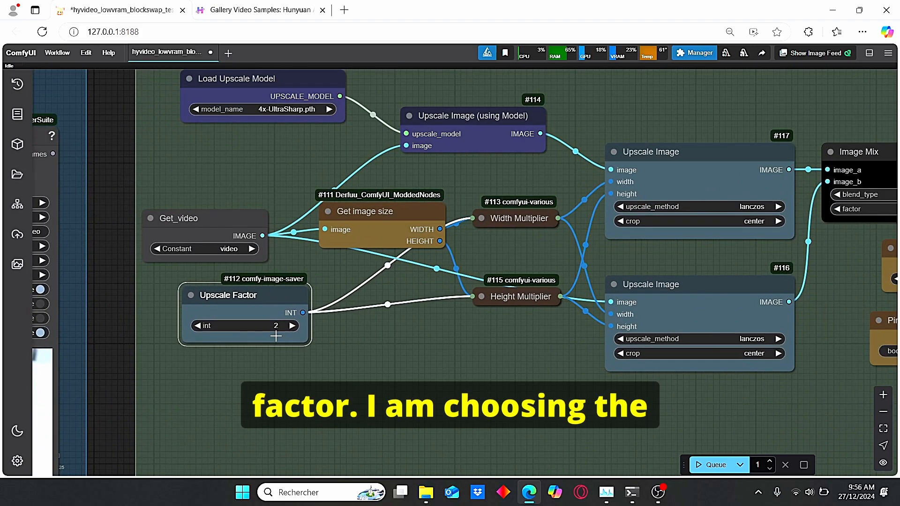
pyautogui.scroll(-1, 281, 334)
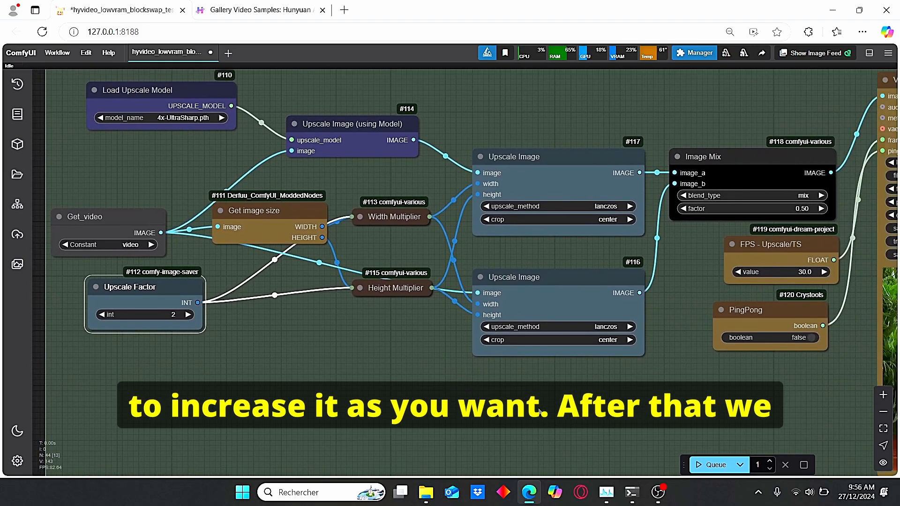
pyautogui.moveTo(526, 412); pyautogui.dragTo(464, 421)
pyautogui.click(330, 225)
pyautogui.moveTo(329, 298); pyautogui.dragTo(332, 337)
pyautogui.moveTo(327, 215); pyautogui.dragTo(322, 230)
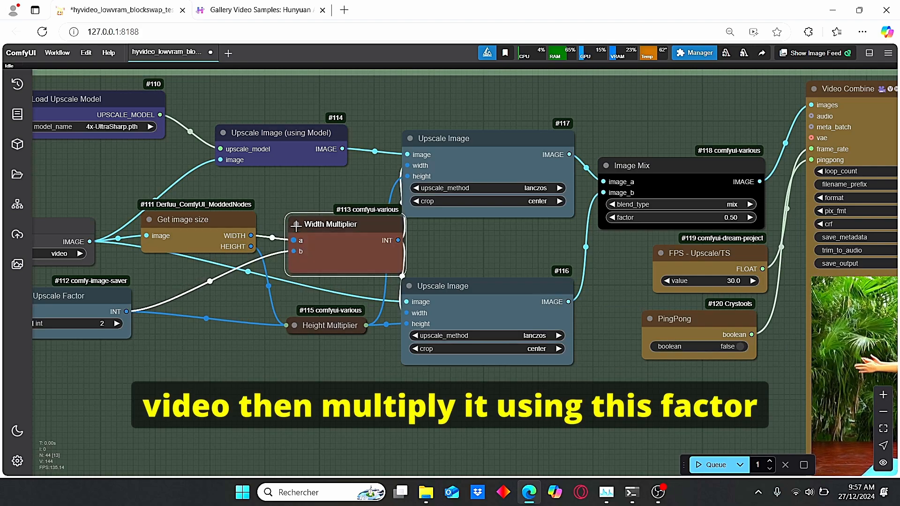
# Step: Move the Image Mix node up beside the upscale output nodes
pyautogui.moveTo(136, 358); pyautogui.dragTo(194, 366)
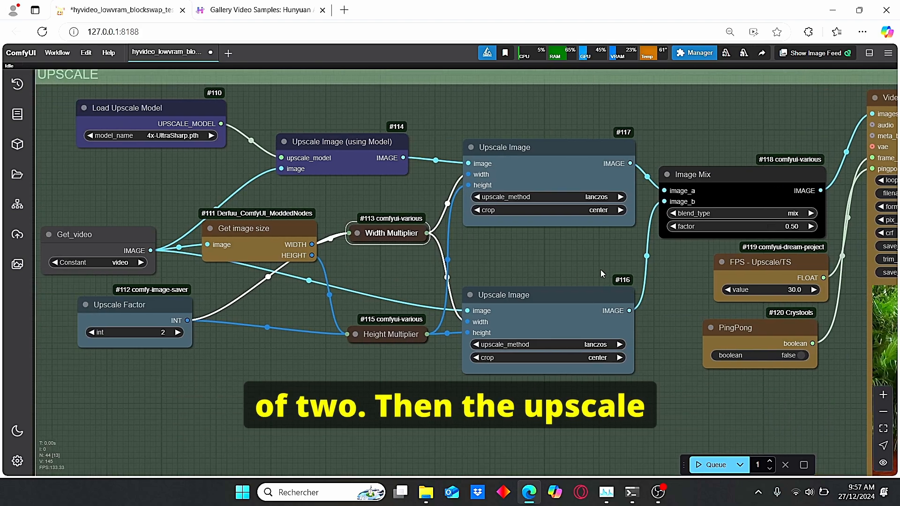
pyautogui.moveTo(601, 268)
pyautogui.mouseDown()
pyautogui.moveTo(542, 288)
pyautogui.moveTo(471, 280)
pyautogui.mouseUp()
pyautogui.moveTo(640, 112); pyautogui.dragTo(549, 160)
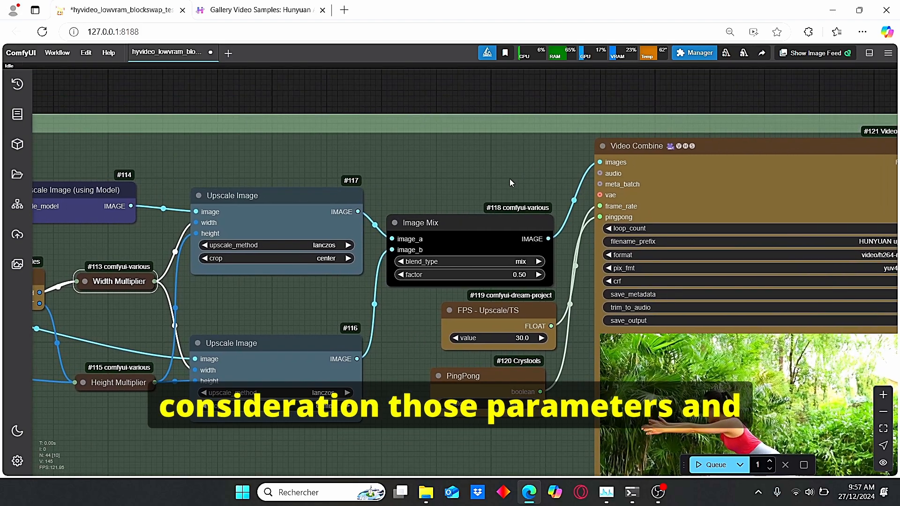
pyautogui.moveTo(511, 238); pyautogui.dragTo(509, 187)
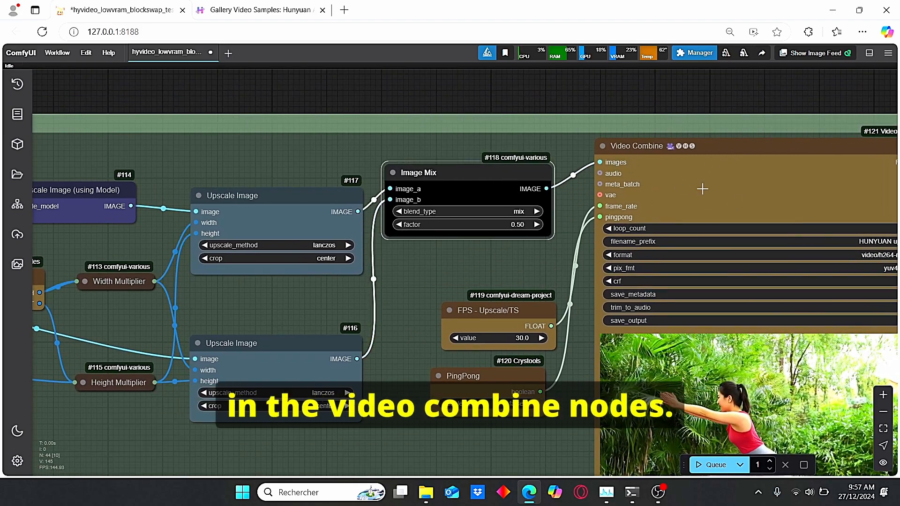
pyautogui.moveTo(507, 279); pyautogui.dragTo(490, 249)
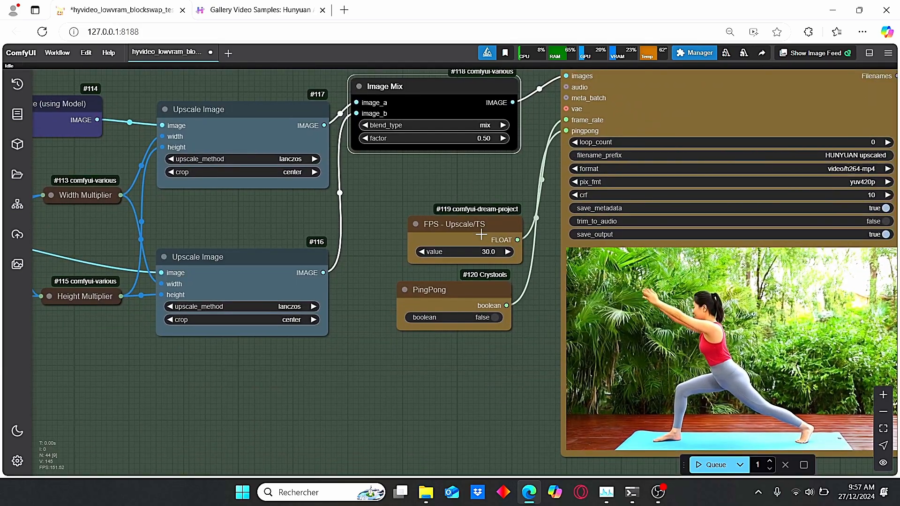
pyautogui.scroll(5, 450, 226)
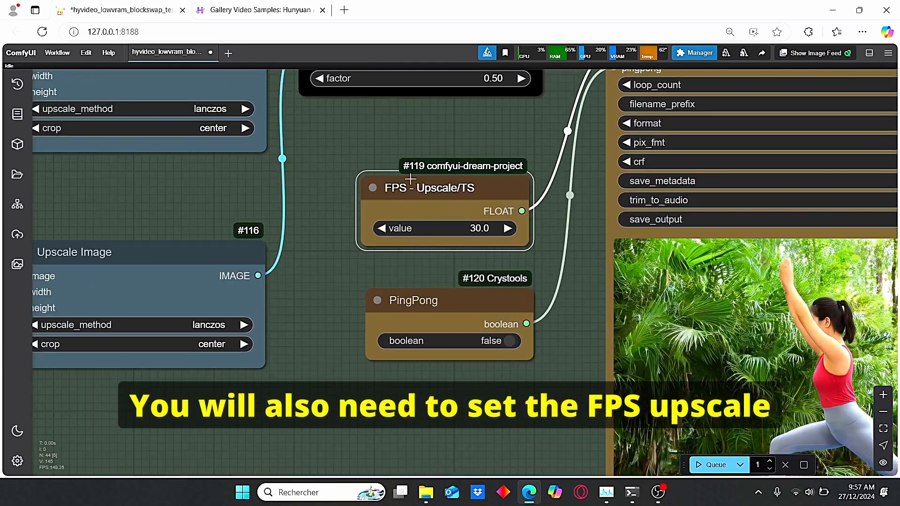
pyautogui.scroll(-5, 493, 239)
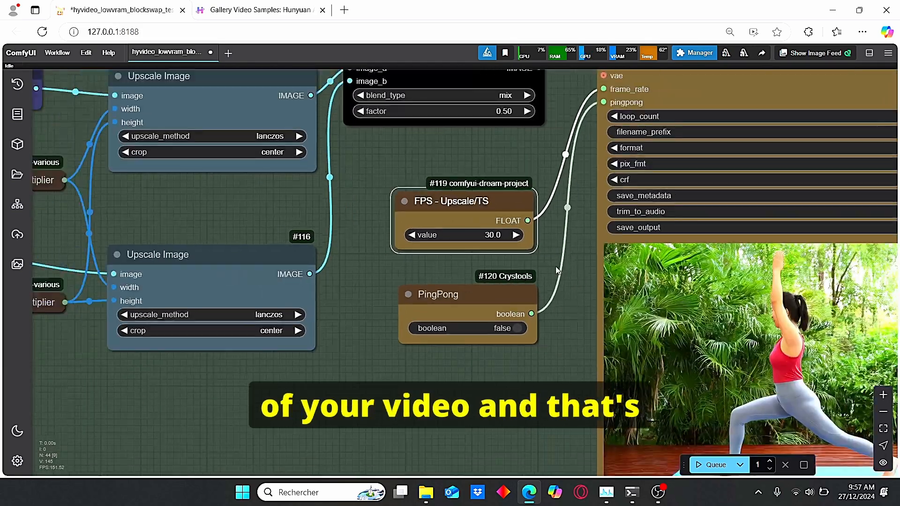
pyautogui.moveTo(541, 348); pyautogui.dragTo(664, 175)
pyautogui.scroll(3, 393, 368)
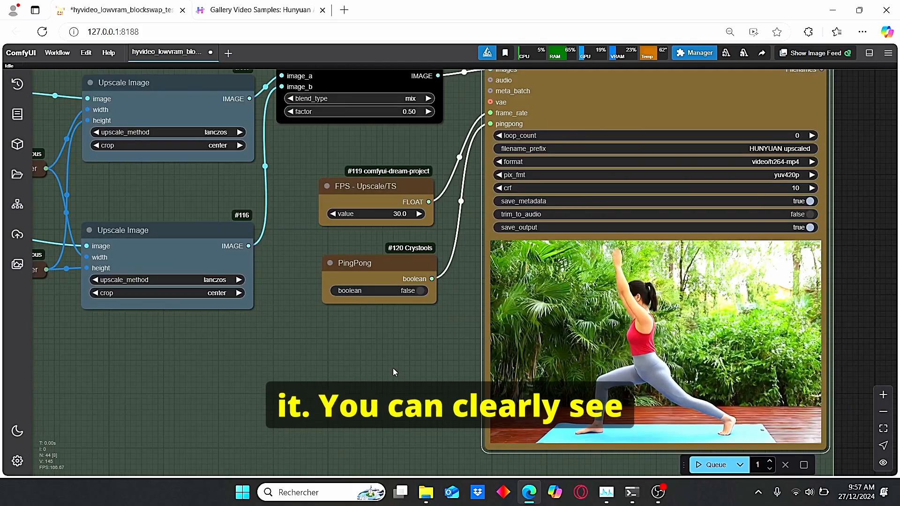
pyautogui.scroll(3, 435, 369)
pyautogui.scroll(2, 352, 338)
pyautogui.scroll(-2, 276, 321)
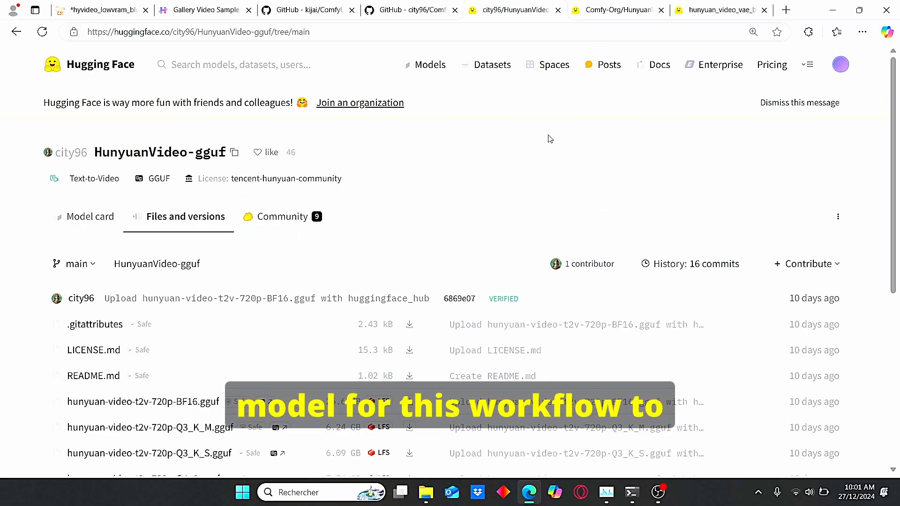
pyautogui.scroll(-2, 505, 142)
pyautogui.scroll(2, 505, 143)
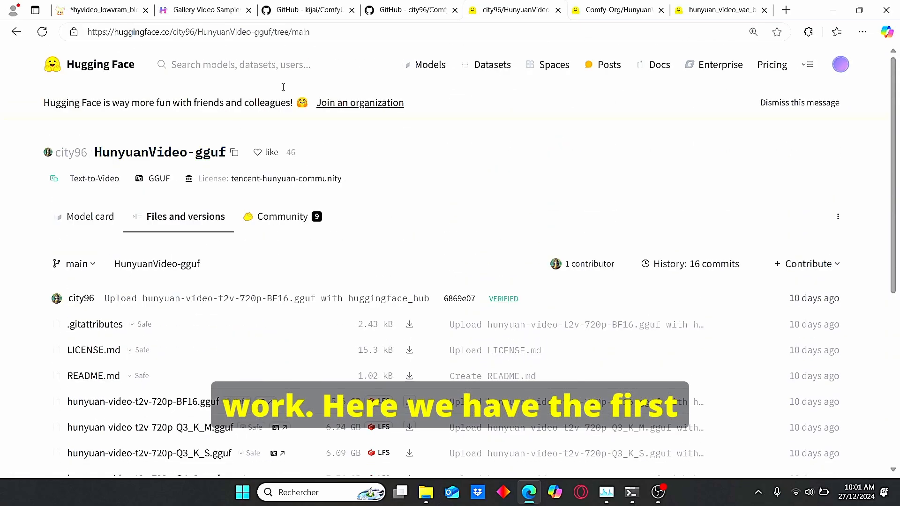
# Step: Return to the ComfyUI workflow and check the download links Note
pyautogui.click(106, 10)
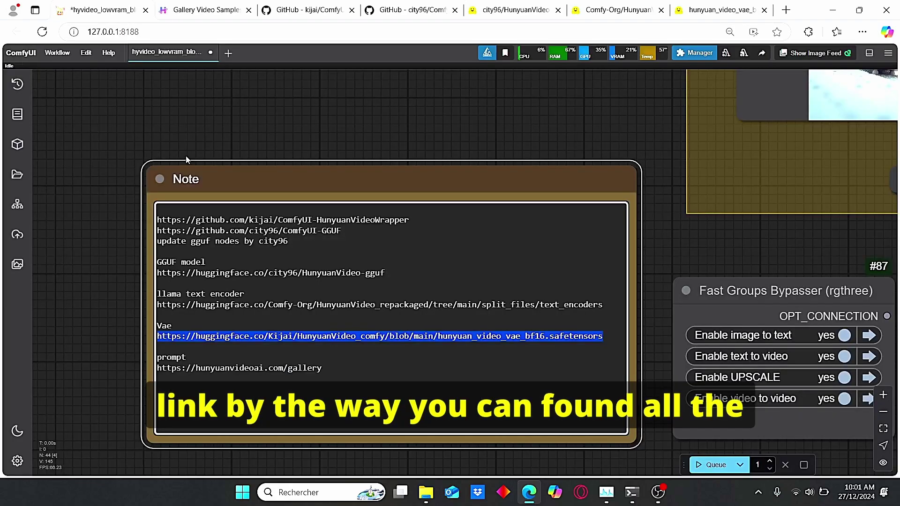
pyautogui.click(94, 322)
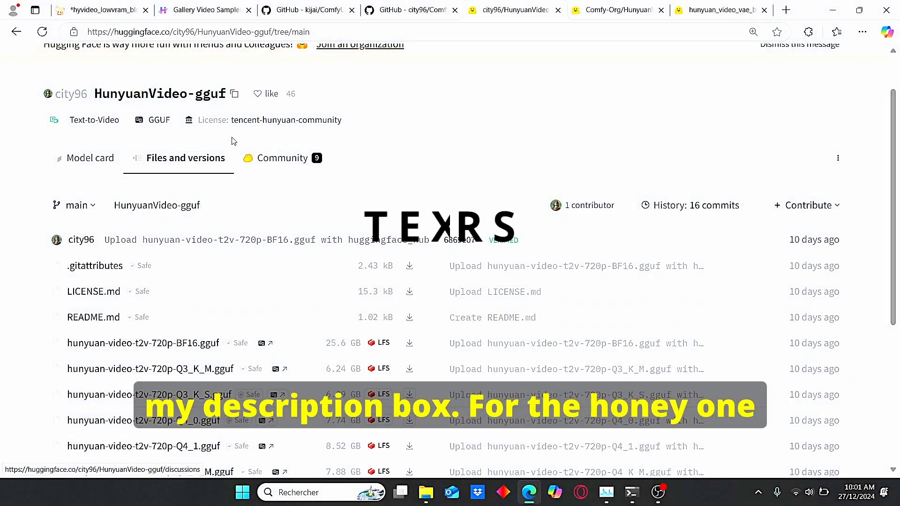
pyautogui.scroll(-2, 207, 121)
pyautogui.scroll(-1, 183, 176)
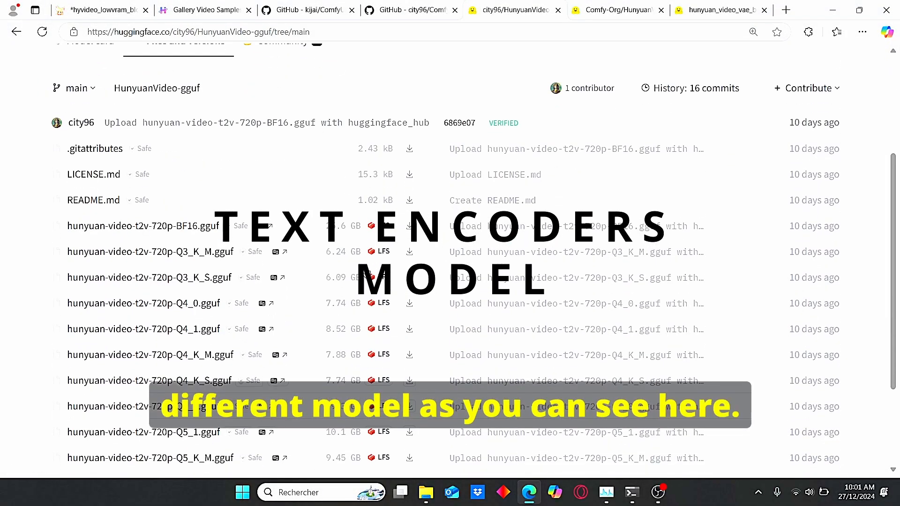
pyautogui.scroll(-3, 181, 217)
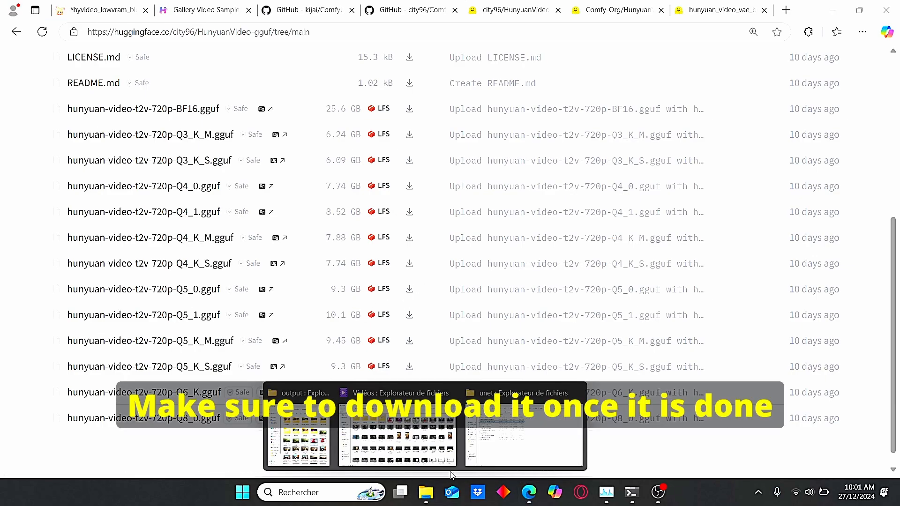
# Step: Show the ComfyUI models\unet folder holding hunyuan-video-t2v-720p-Q5_0.gguf
pyautogui.click(425, 492)
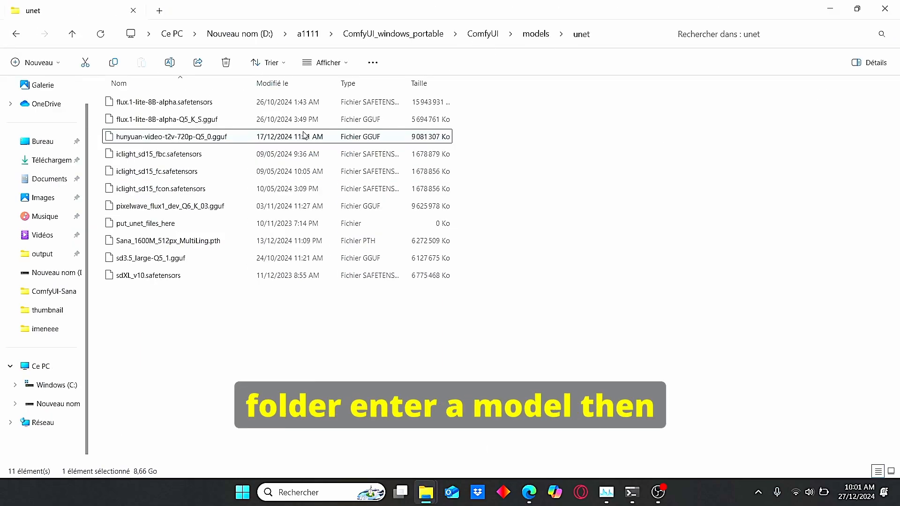
pyautogui.click(583, 237)
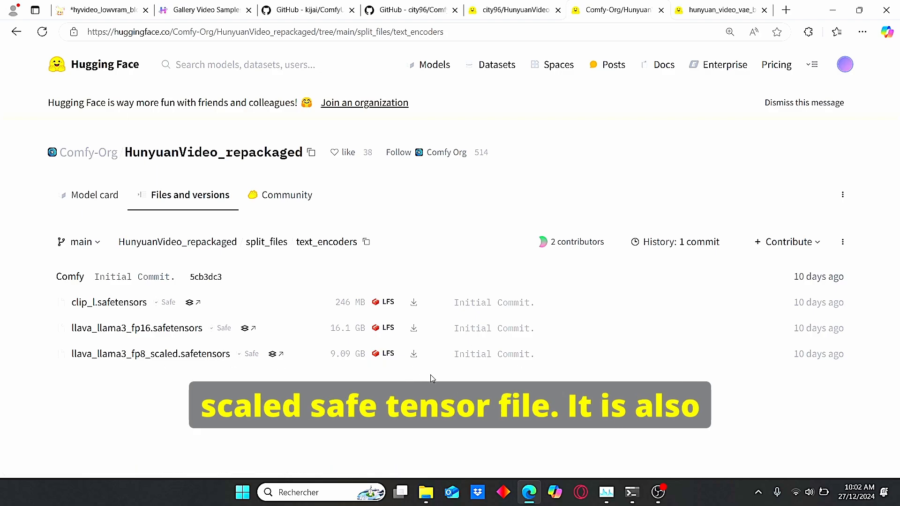
# Step: Show llava_llama3_fp8_scaled.safetensors in ComfyUI's models\clip folder, then go back to models
pyautogui.click(425, 492)
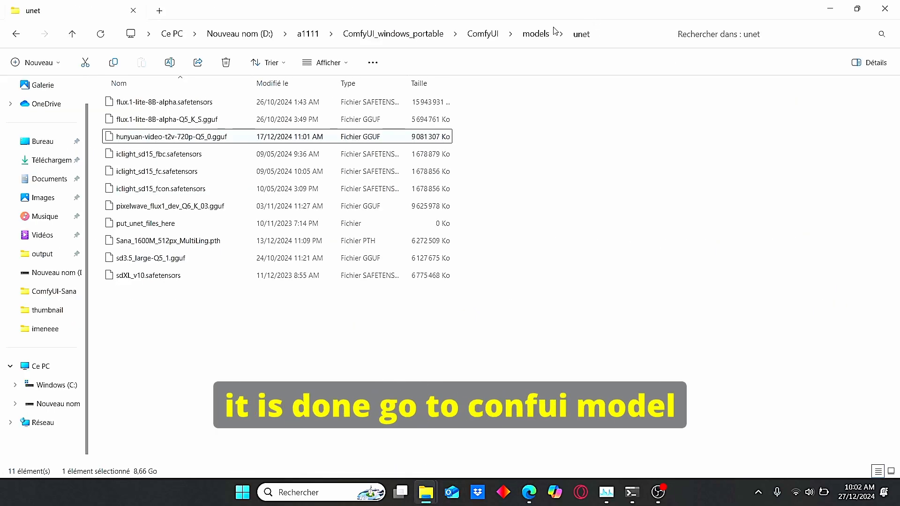
pyautogui.click(535, 34)
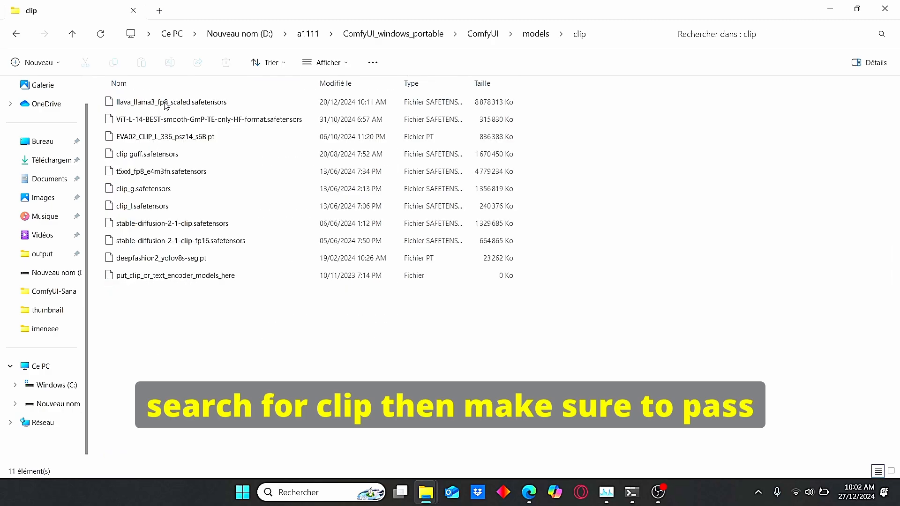
pyautogui.click(231, 103)
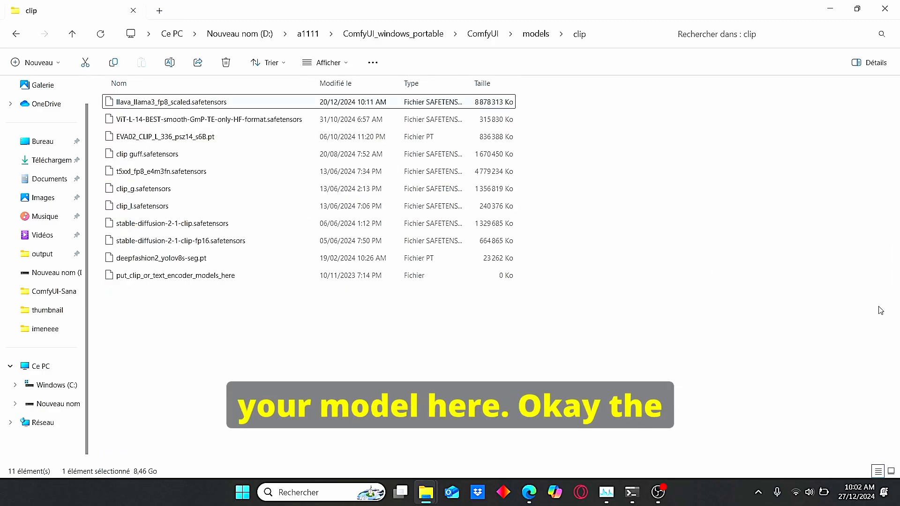
pyautogui.hotkey('alt', 'Left')
# Step: View Kijai's hunyuan_video_vae_bf16.safetensors (493 MB) page on Hugging Face, then return to File Explorer
pyautogui.click(529, 493)
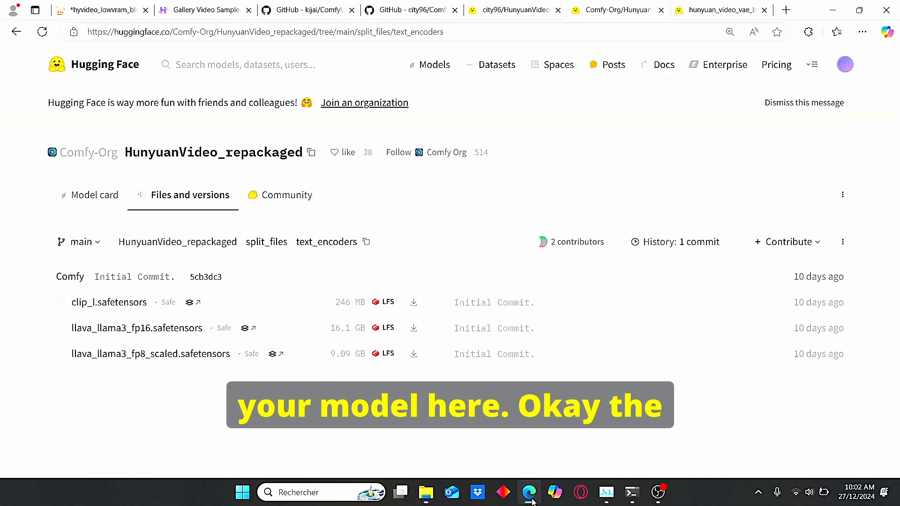
pyautogui.click(721, 10)
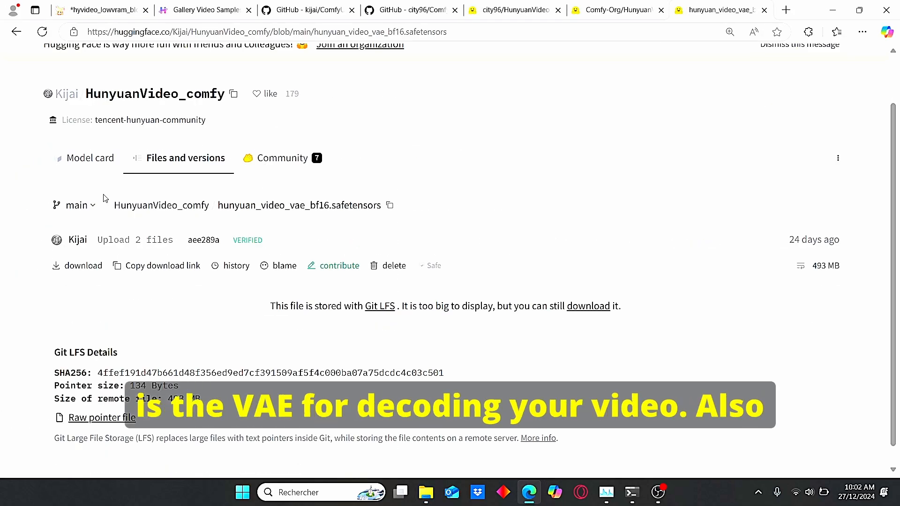
pyautogui.scroll(-1, 56, 296)
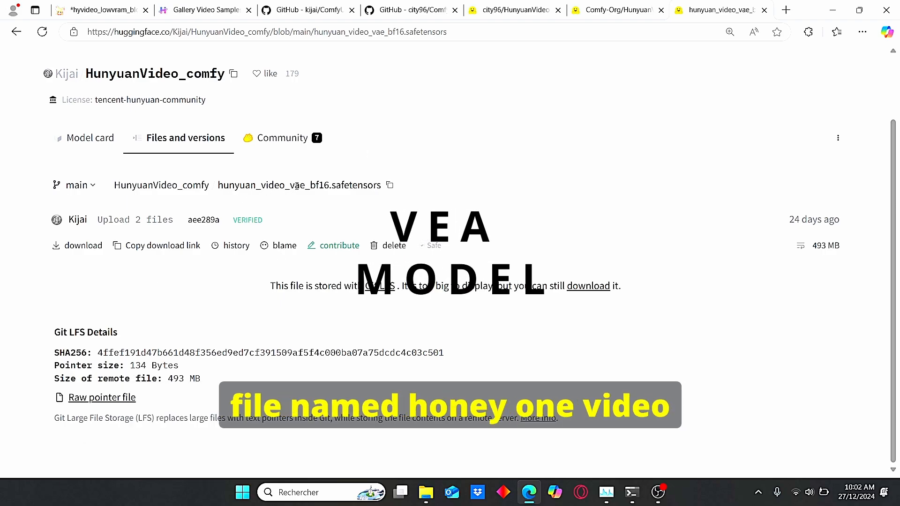
pyautogui.click(426, 493)
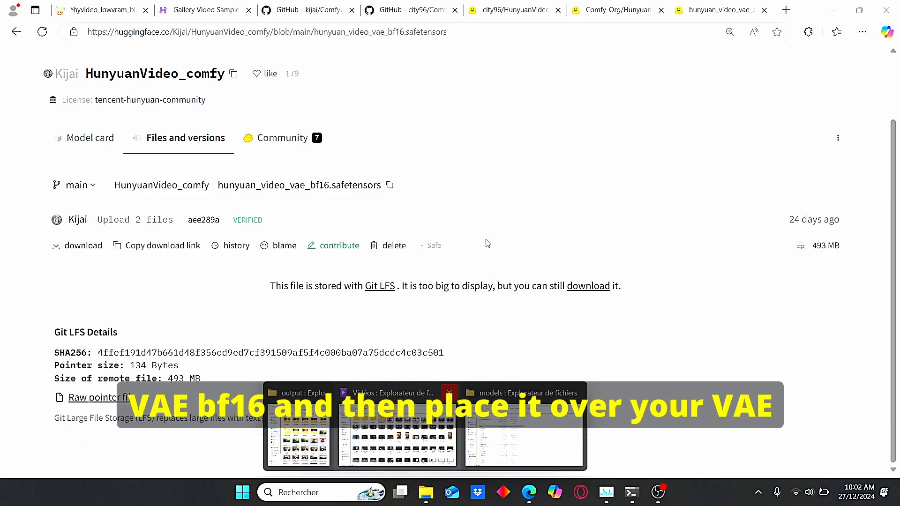
# Step: Show hunyuan_video_vae_bf16.safetensors in models\vae, then switch to the ComfyUI-GGUF GitHub tab
pyautogui.click(516, 432)
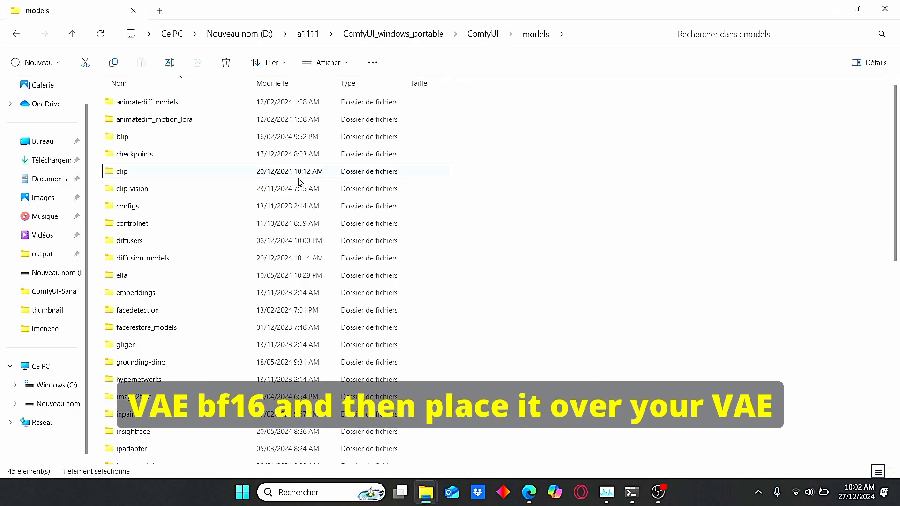
pyautogui.write('v')
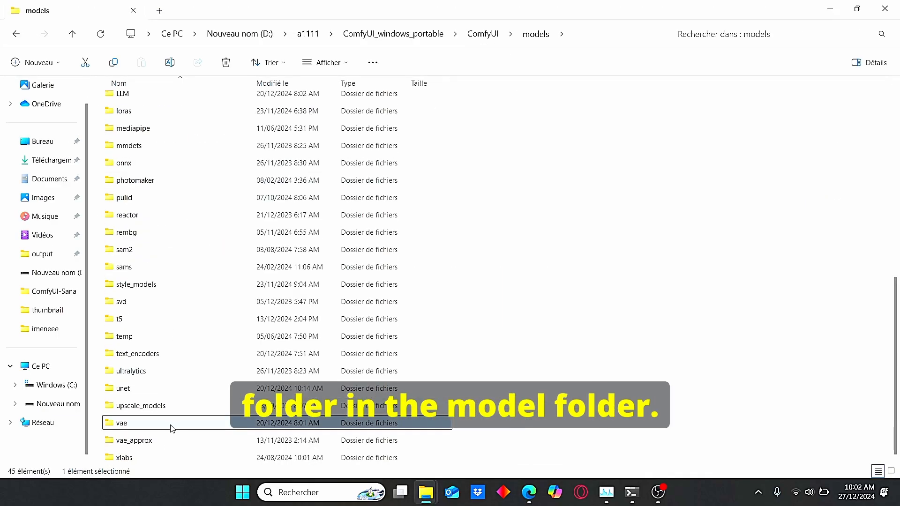
pyautogui.doubleClick(171, 422)
pyautogui.click(151, 121)
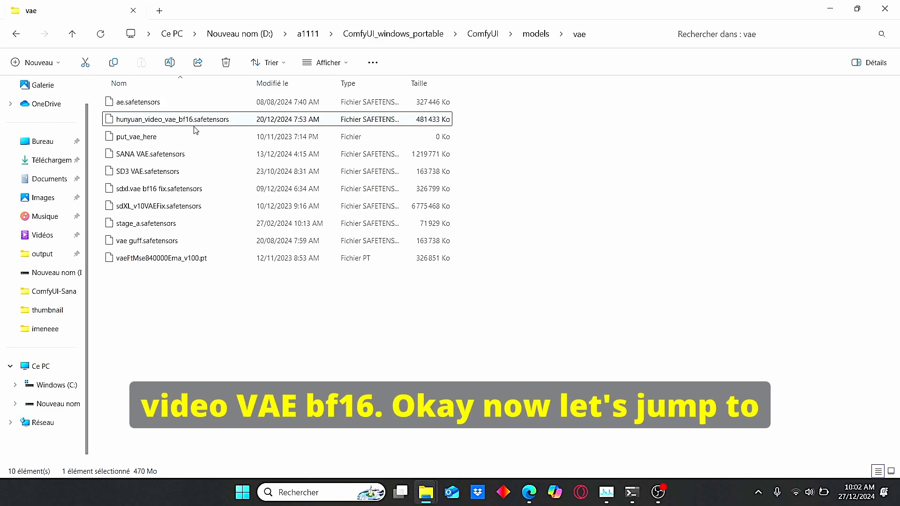
pyautogui.hotkey('alt', 'Tab')
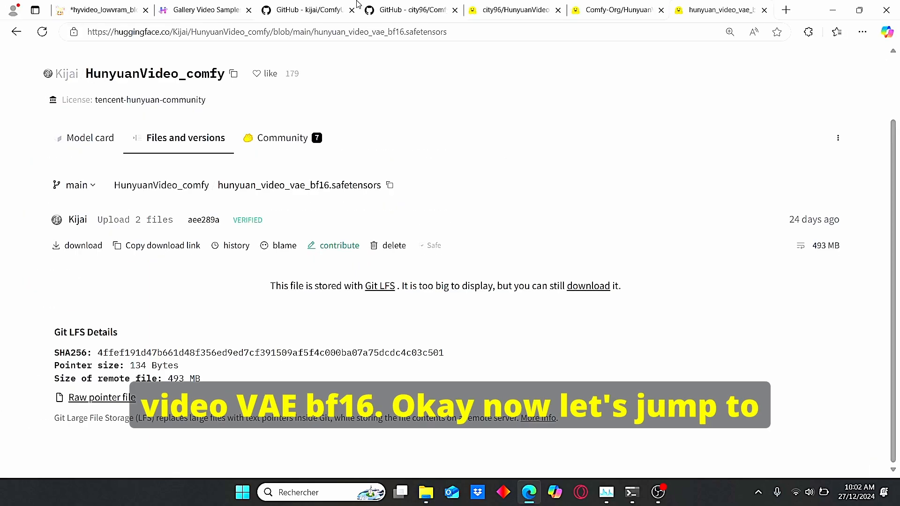
pyautogui.click(309, 11)
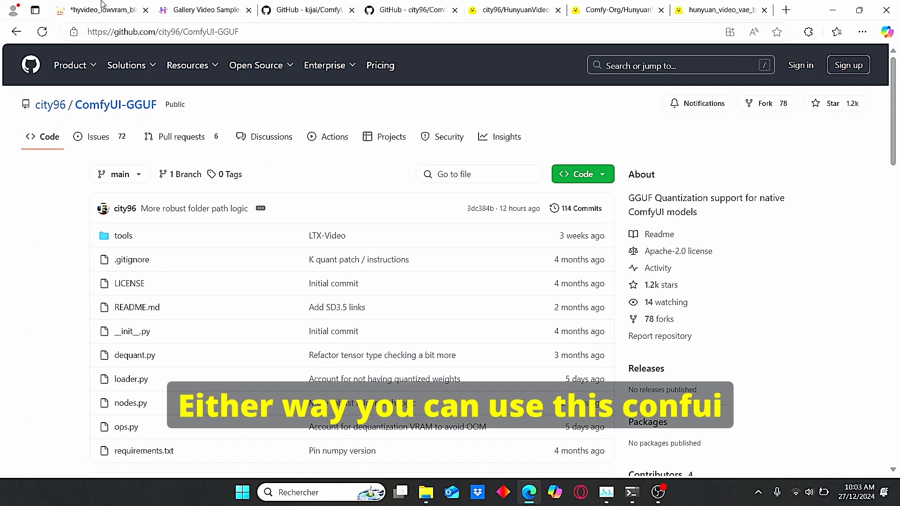
# Step: Return to ComfyUI and bring up the Custom Nodes Manager from the Manager menu
pyautogui.click(103, 9)
pyautogui.click(697, 53)
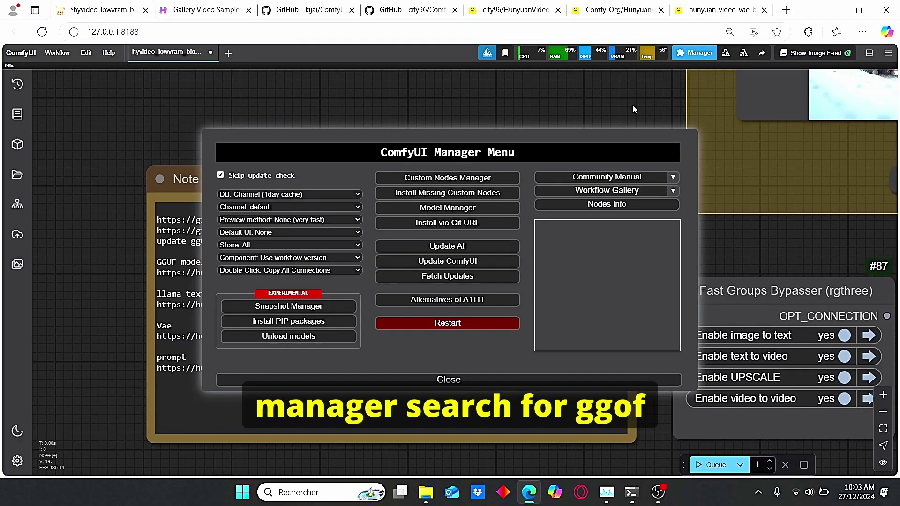
pyautogui.click(485, 180)
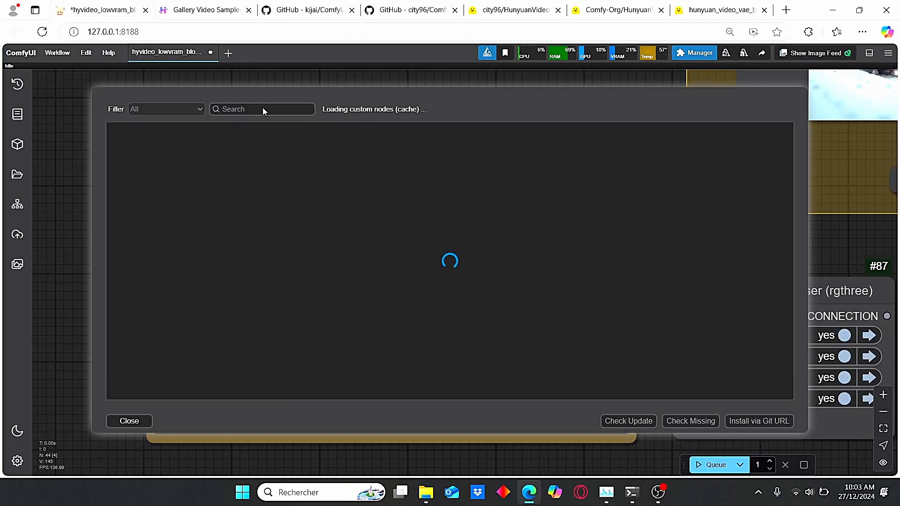
pyautogui.write('gguf')
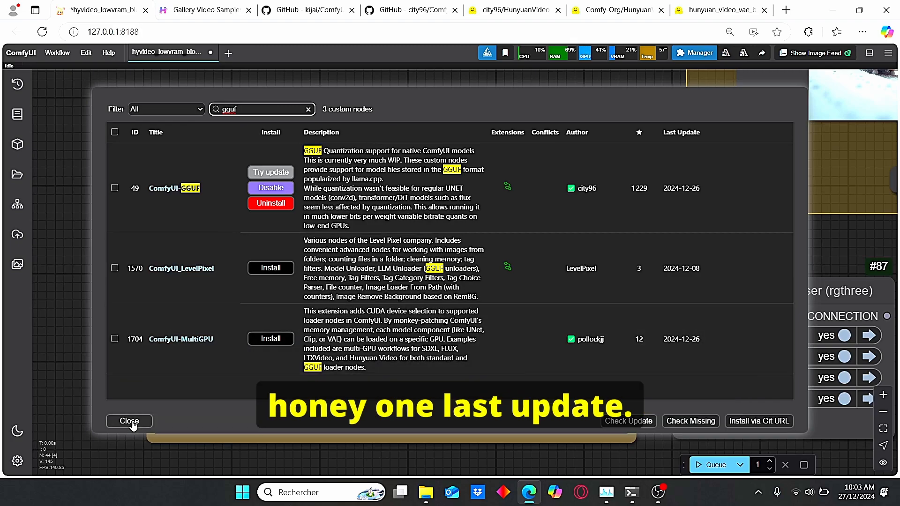
# Step: Navigate File Explorer to ComfyUI's custom_nodes folder and start a command prompt there
pyautogui.click(130, 422)
pyautogui.click(426, 492)
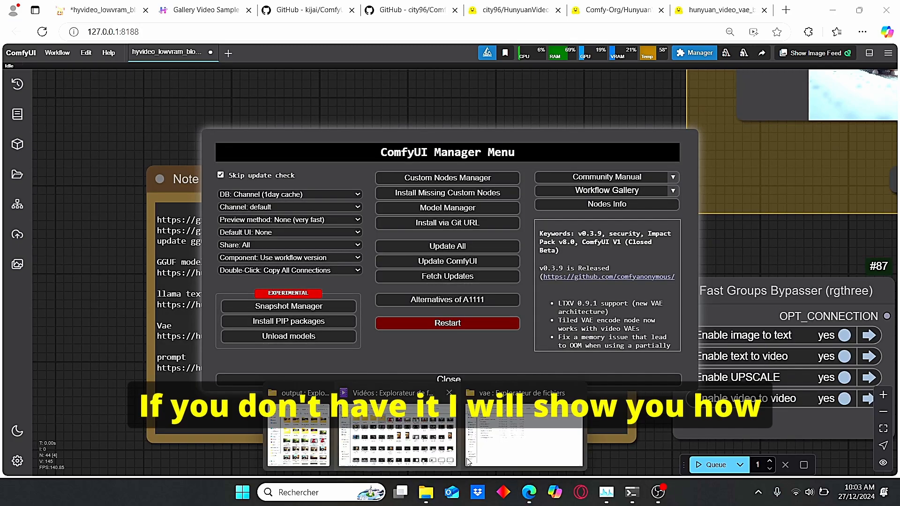
pyautogui.click(520, 436)
pyautogui.click(490, 450)
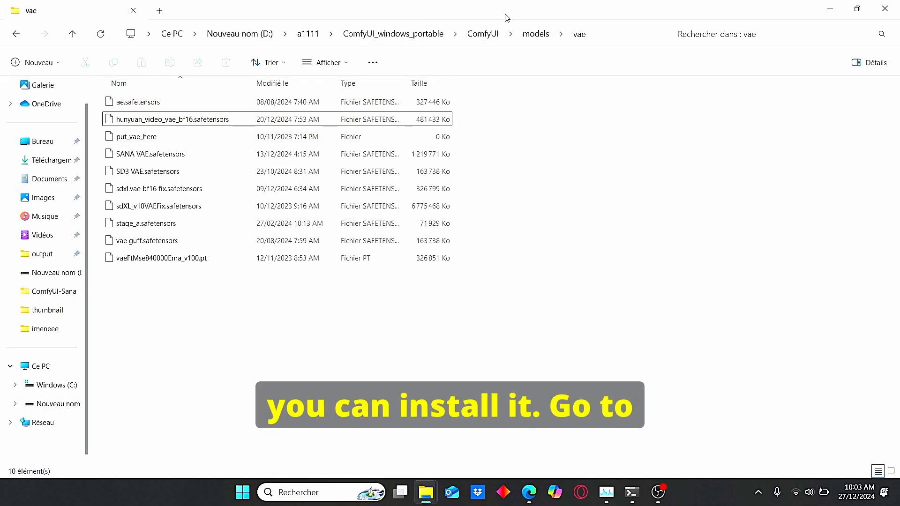
pyautogui.click(483, 34)
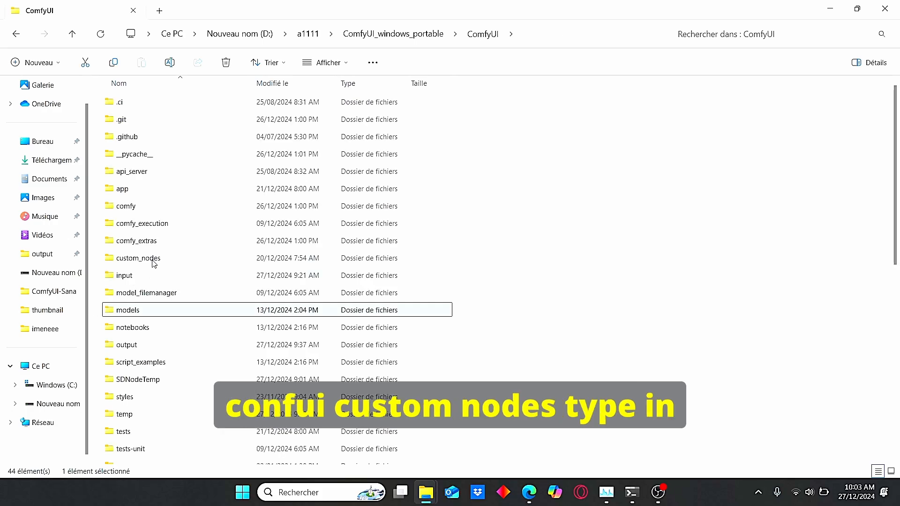
pyautogui.doubleClick(138, 258)
pyautogui.click(626, 29)
pyautogui.write('cmd')
pyautogui.press('Return')
pyautogui.write('git clone')
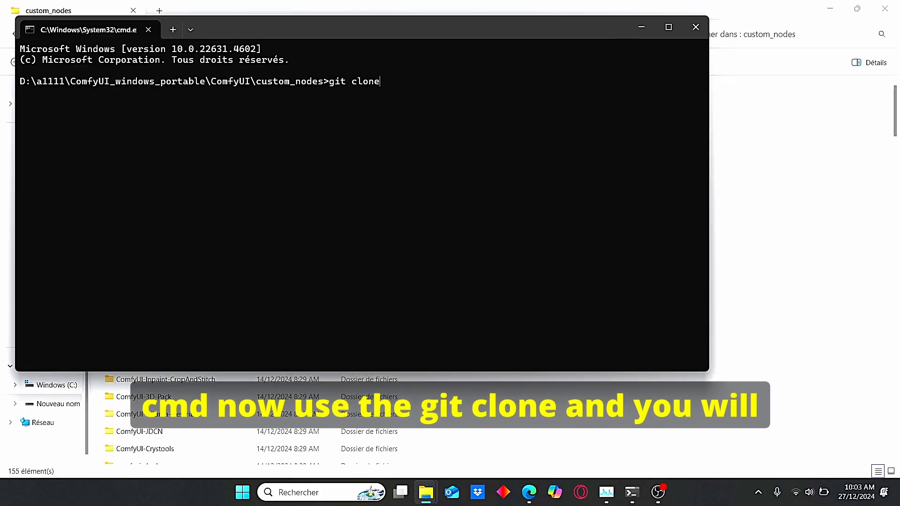
# Step: Copy the ComfyUI-GGUF clone URL from its GitHub repository page
pyautogui.click(529, 492)
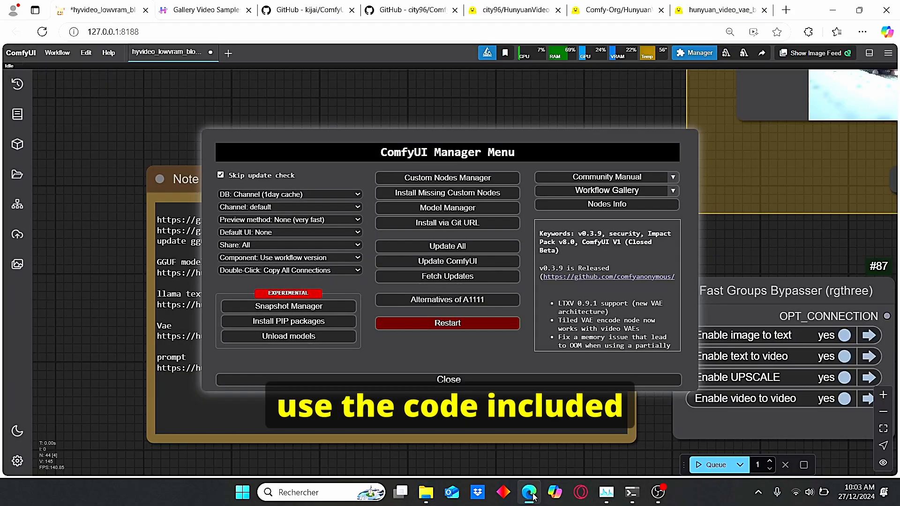
pyautogui.click(407, 9)
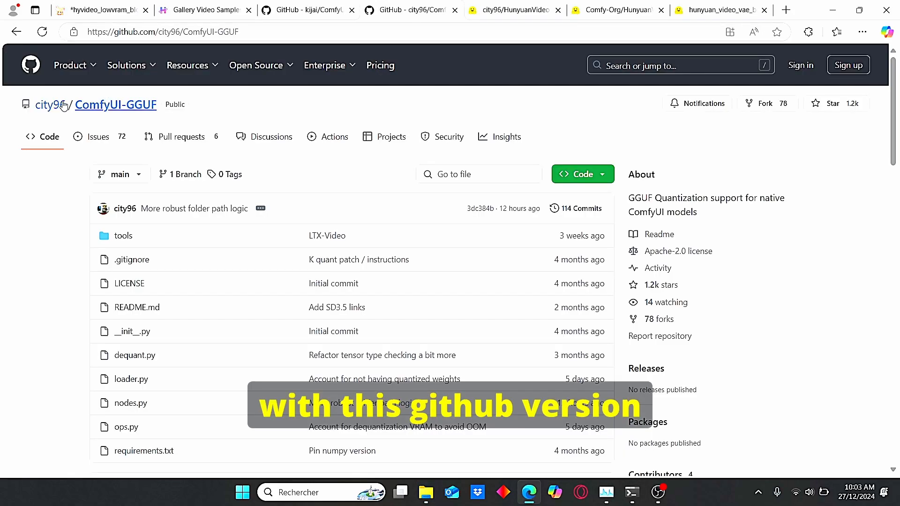
pyautogui.click(604, 180)
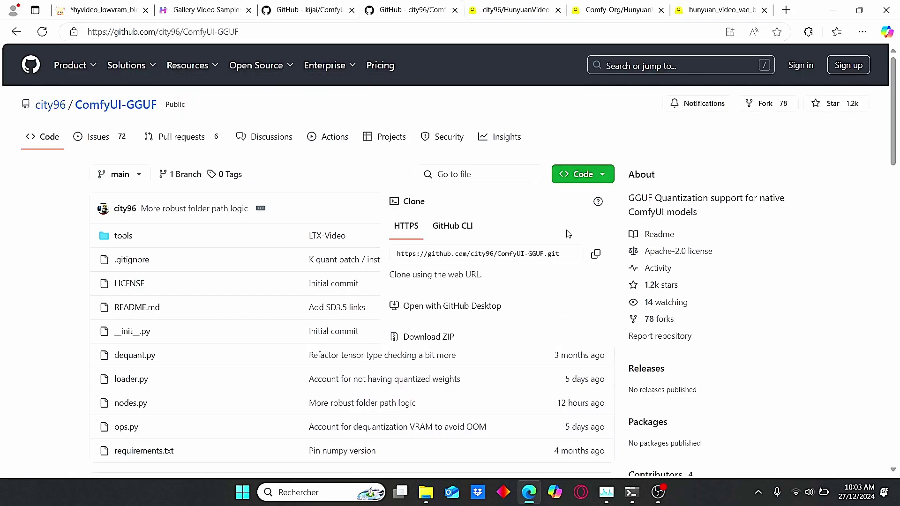
pyautogui.click(596, 254)
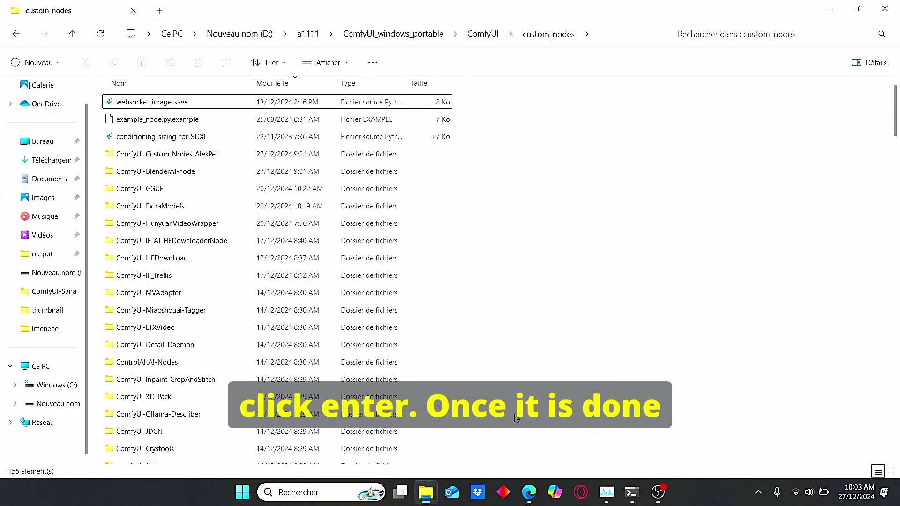
# Step: Start a console inside the cloned ComfyUI-GGUF folder for pip install -r requirements.txt, then close it
pyautogui.click(196, 208)
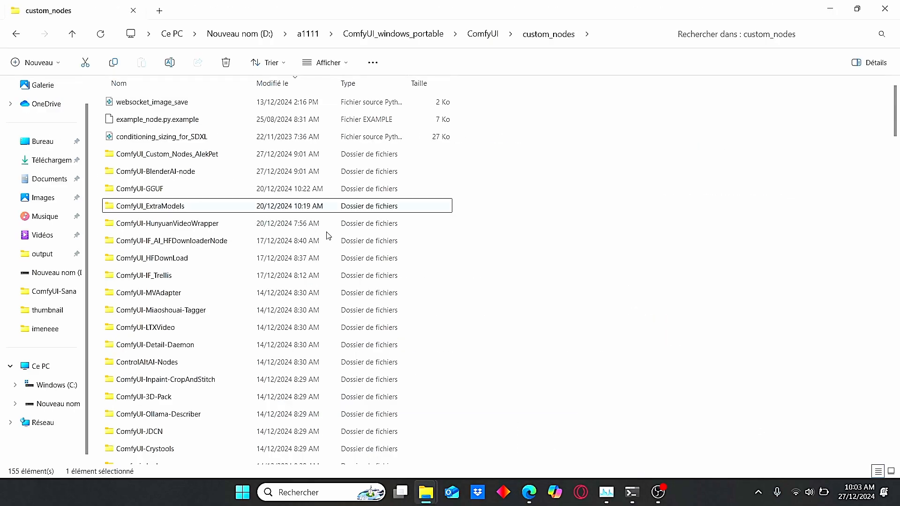
pyautogui.doubleClick(192, 188)
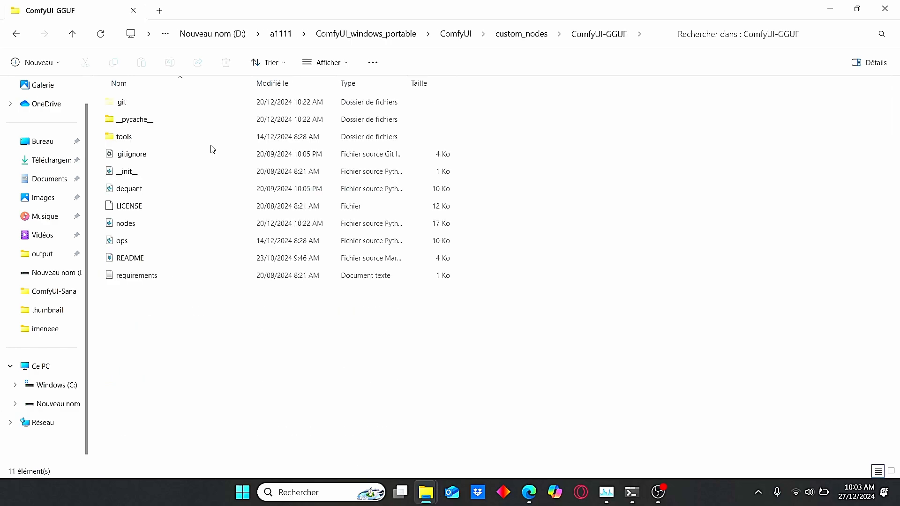
pyautogui.click(650, 34)
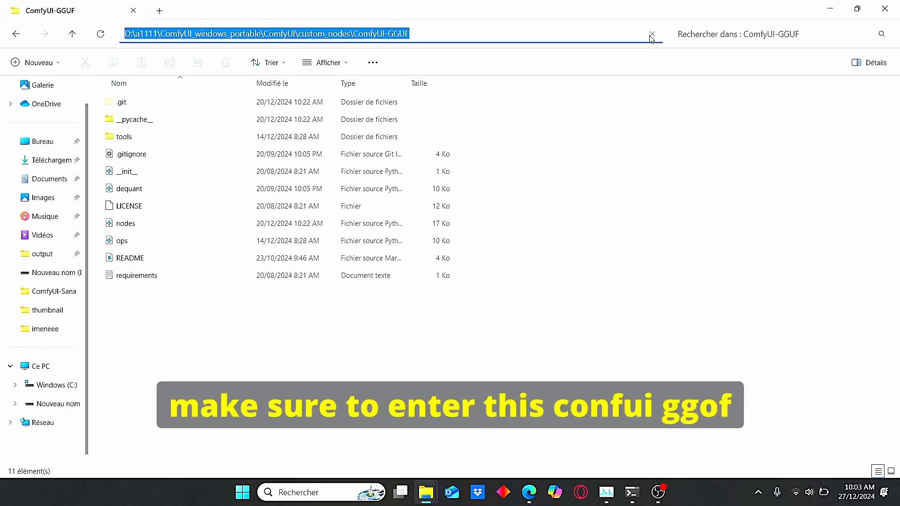
pyautogui.write('cmd')
pyautogui.press('Return')
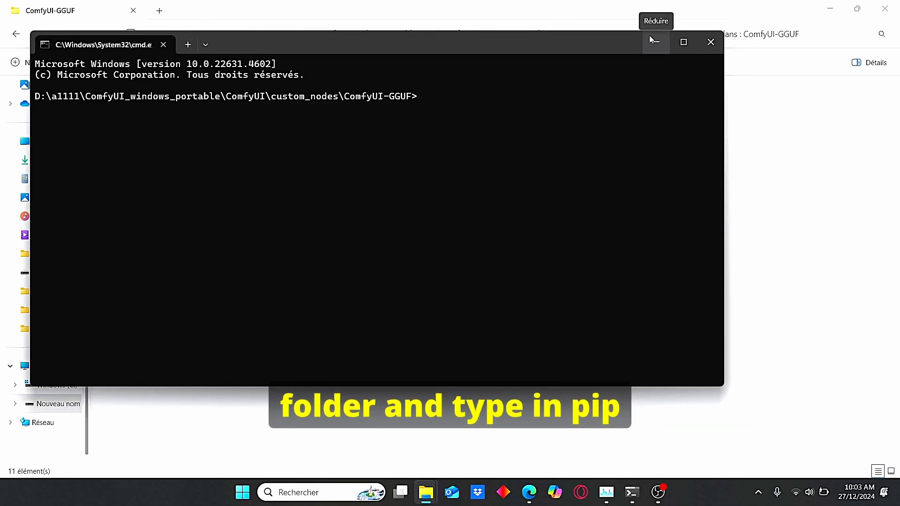
pyautogui.moveTo(719, 219)
pyautogui.write('pip')
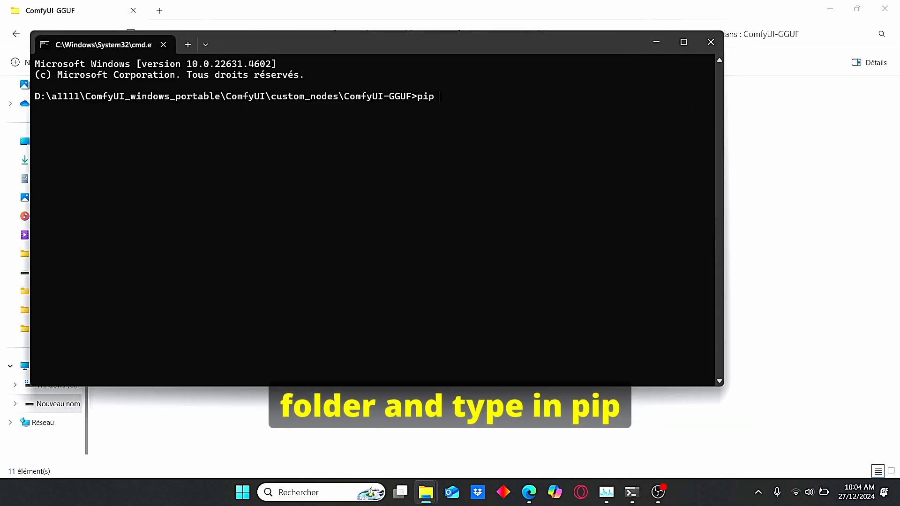
pyautogui.write('install -r')
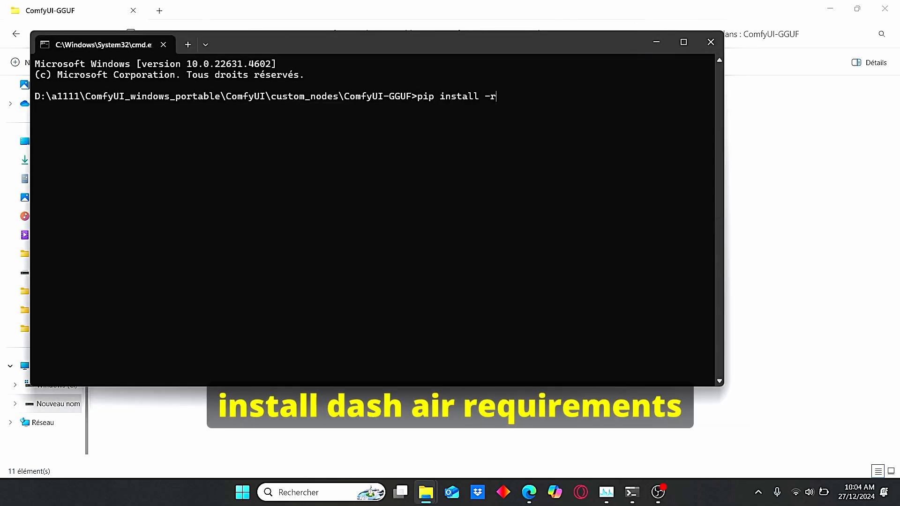
pyautogui.write(' requiremen')
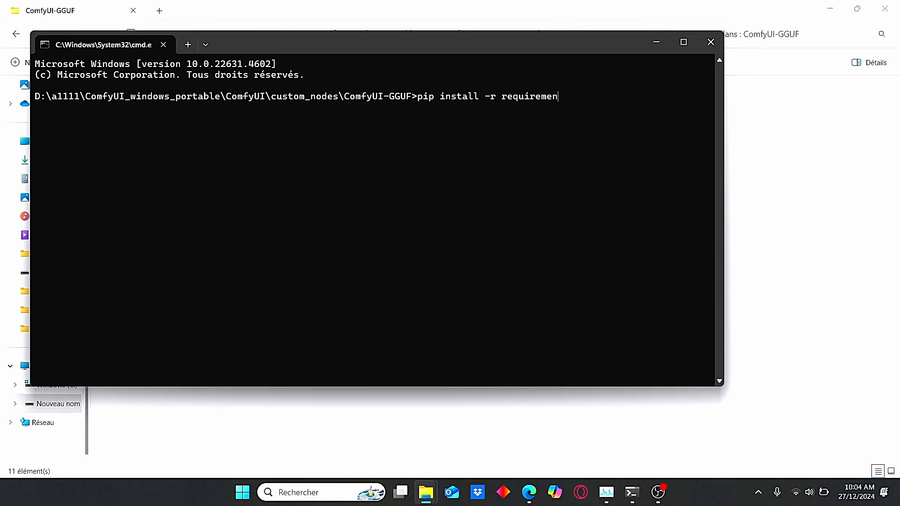
pyautogui.write('t.txt')
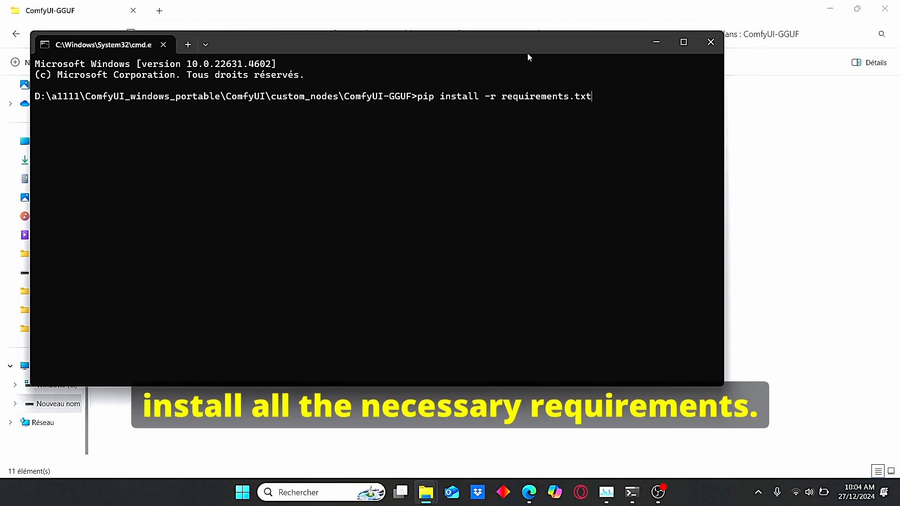
pyautogui.click(711, 45)
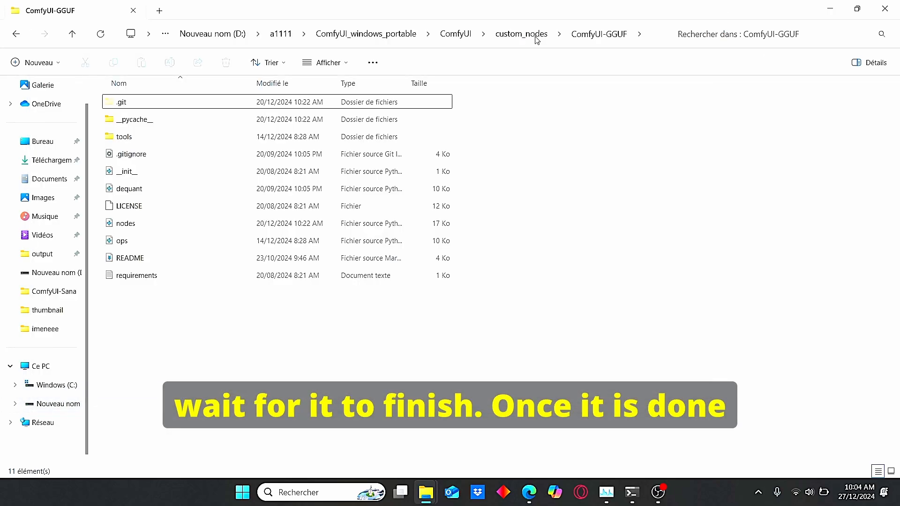
# Step: Start a custom_nodes console and copy the ComfyUI-HunyuanVideoWrapper clone URL from GitHub
pyautogui.click(536, 36)
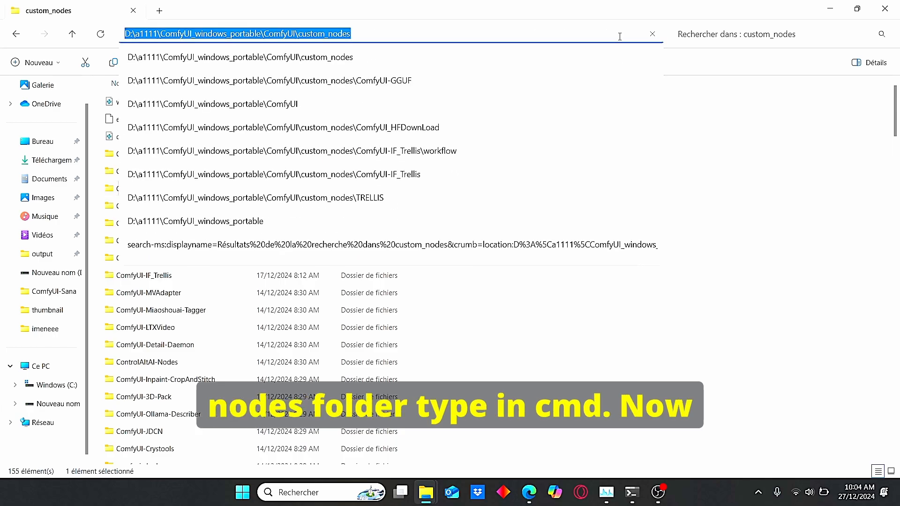
pyautogui.write('cmd')
pyautogui.press('Return')
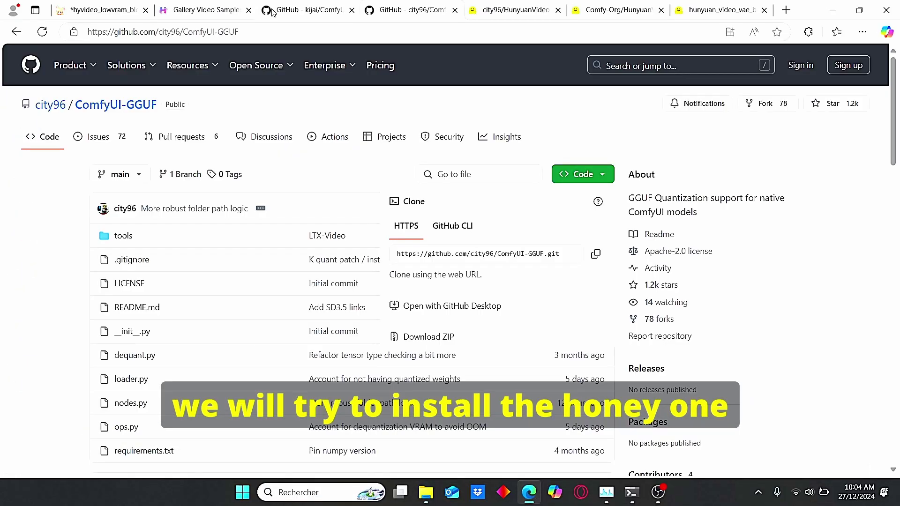
pyautogui.click(273, 13)
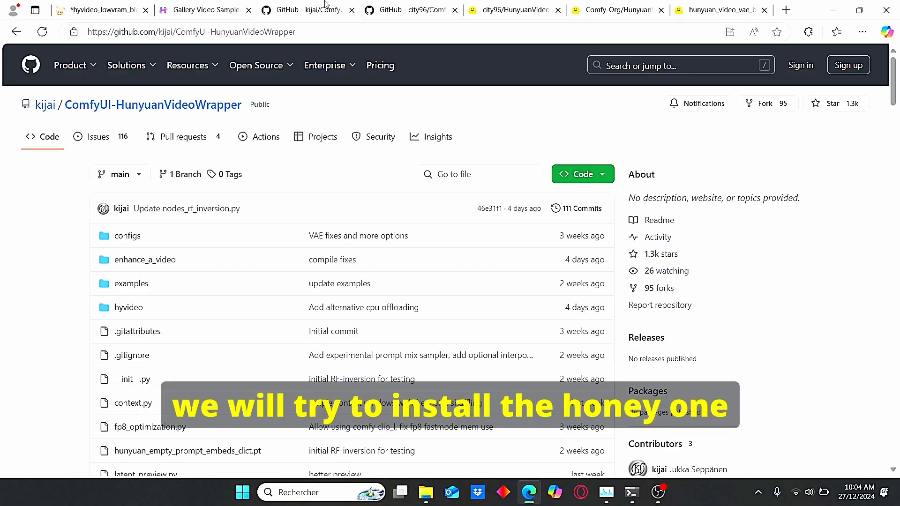
pyautogui.click(604, 175)
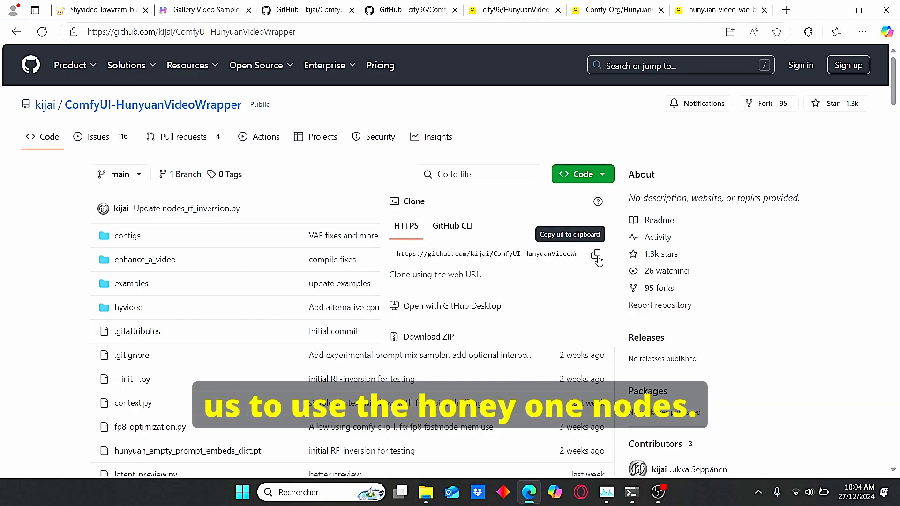
pyautogui.click(597, 255)
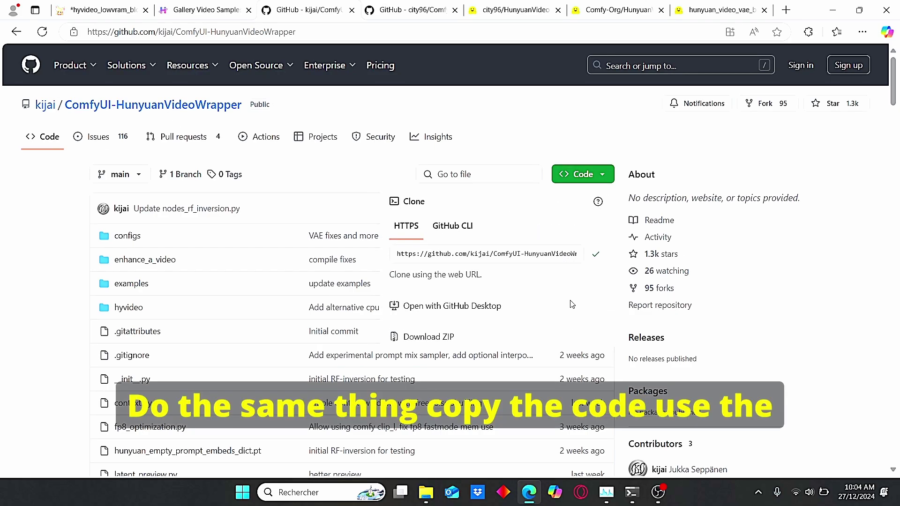
# Step: Git clone HunyuanVideoWrapper into custom_nodes and start a console inside its folder
pyautogui.click(425, 494)
pyautogui.click(542, 430)
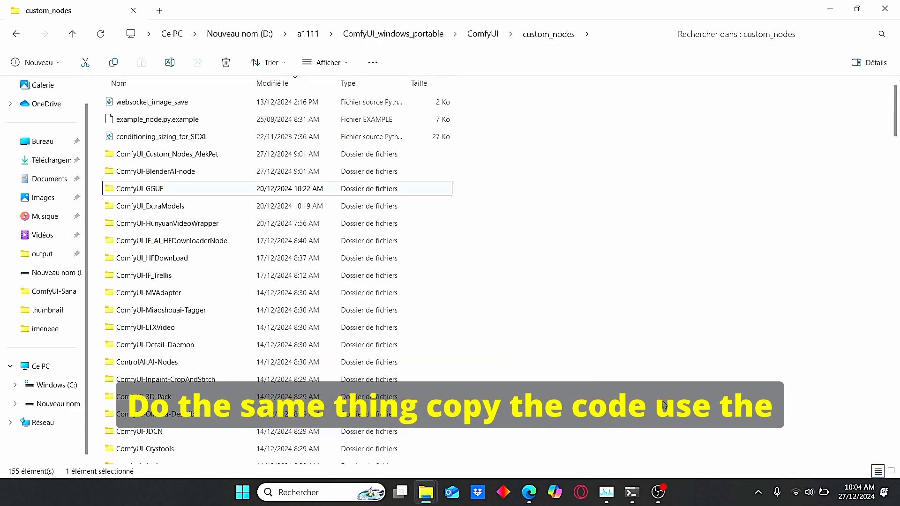
pyautogui.click(632, 492)
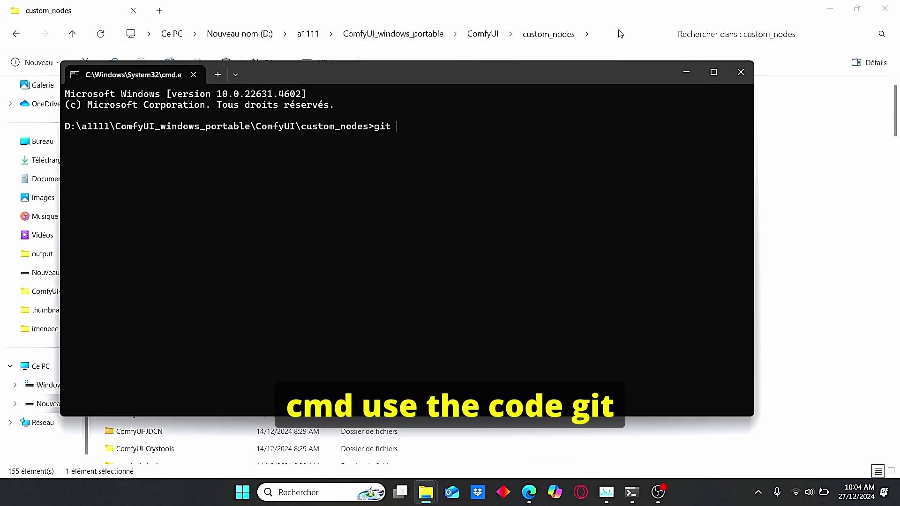
pyautogui.hotkey('ctrl', 'v')
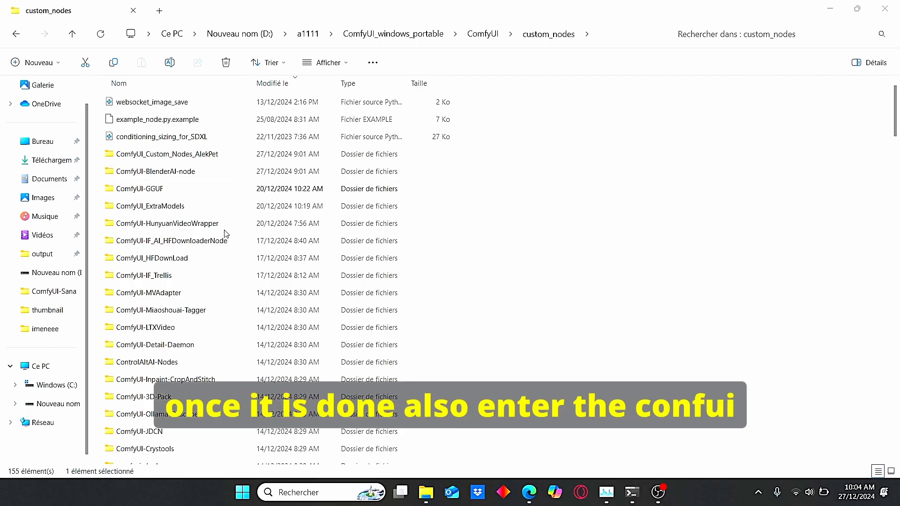
pyautogui.doubleClick(225, 225)
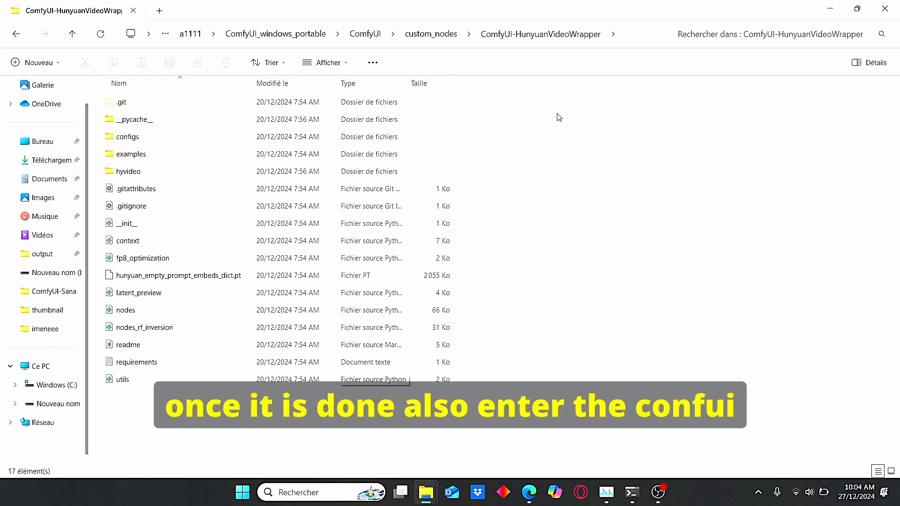
pyautogui.click(628, 41)
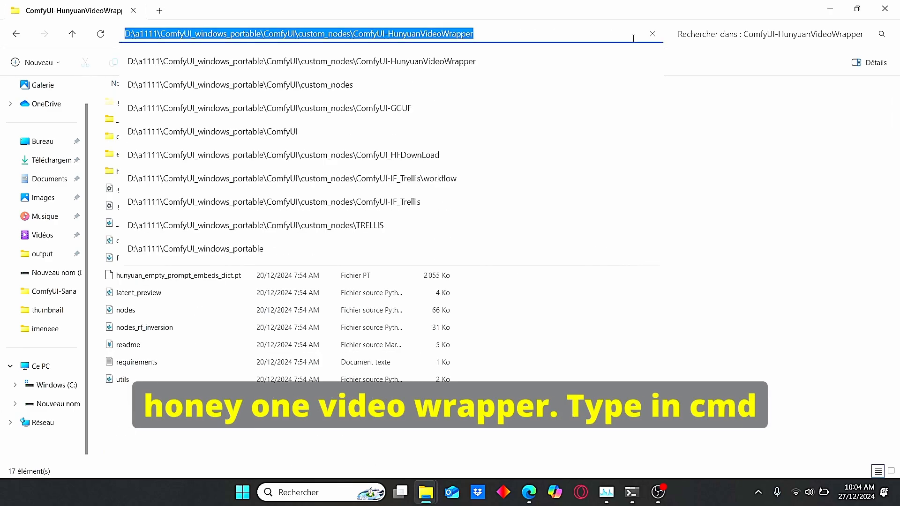
pyautogui.write('cmd')
pyautogui.press('Return')
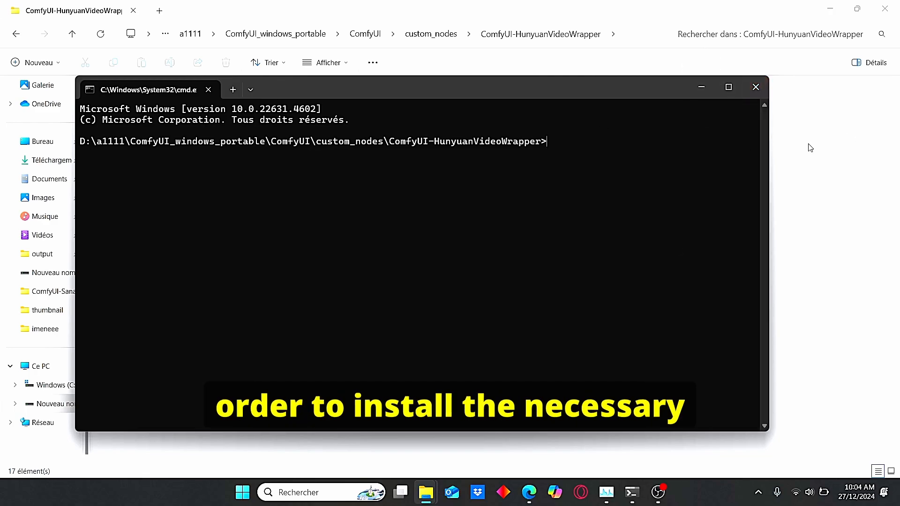
# Step: Close the console and dismiss the Manager menu back to the ComfyUI canvas
pyautogui.click(756, 87)
pyautogui.click(529, 492)
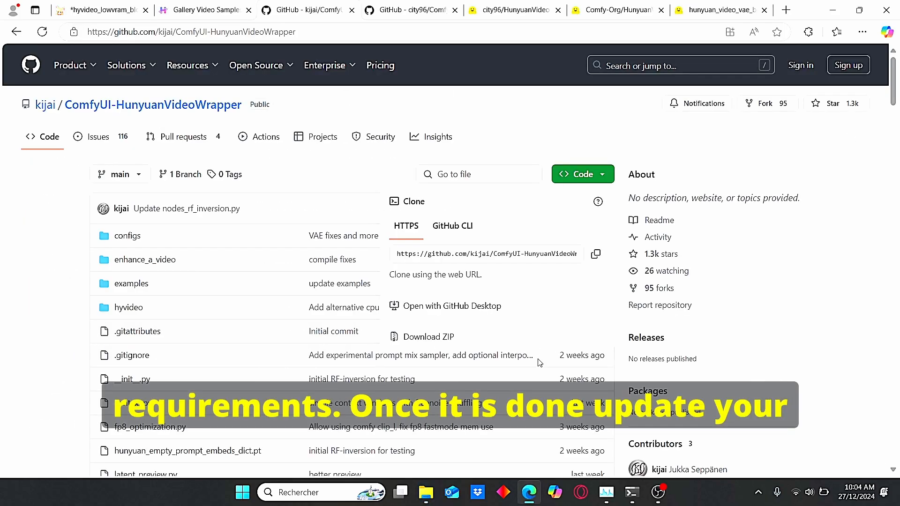
pyautogui.click(99, 9)
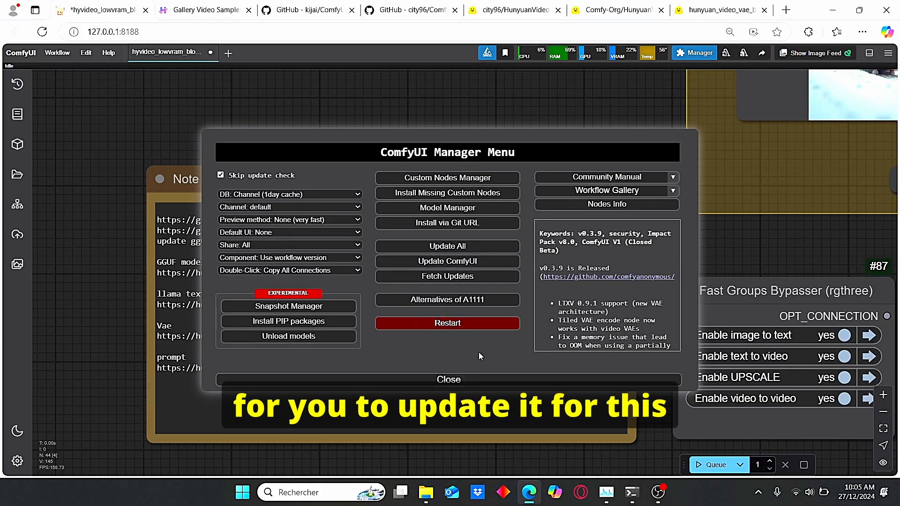
pyautogui.click(448, 379)
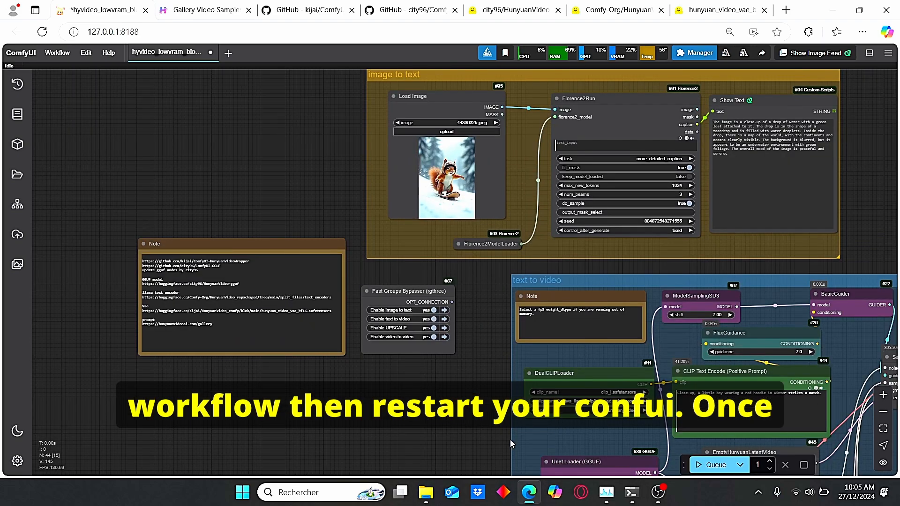
# Step: Drag the hyvideo_lowvram_blockswap_test workflow JSON from Downloads onto the canvas
pyautogui.click(426, 492)
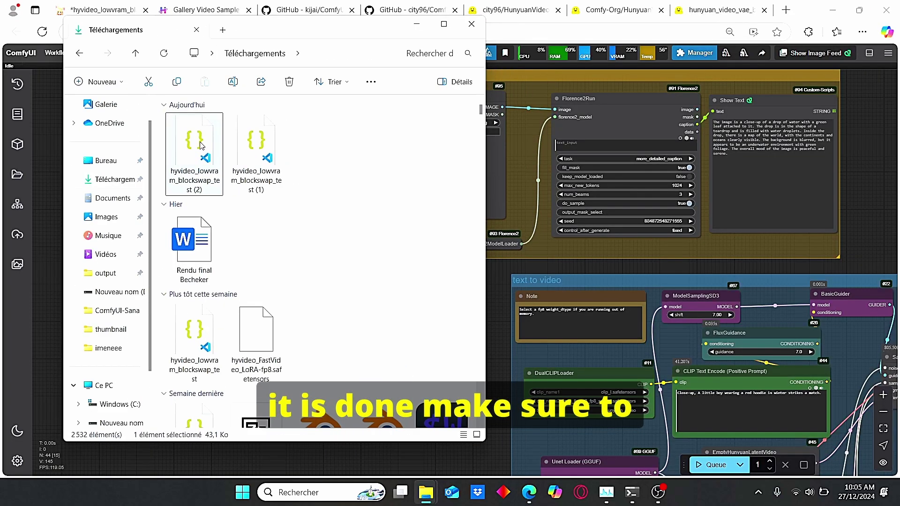
pyautogui.moveTo(201, 145); pyautogui.dragTo(503, 301)
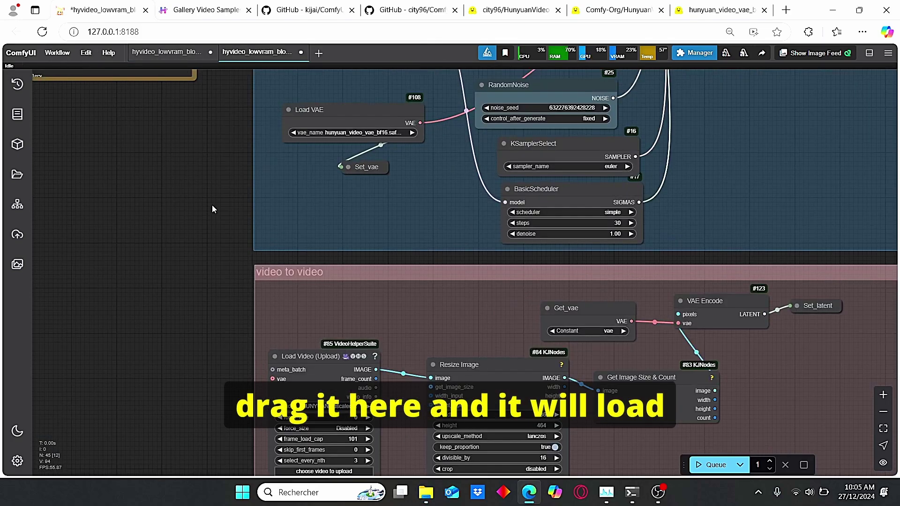
pyautogui.scroll(-2, 213, 209)
pyautogui.scroll(-2, 202, 169)
pyautogui.scroll(3, 206, 270)
pyautogui.scroll(3, 251, 221)
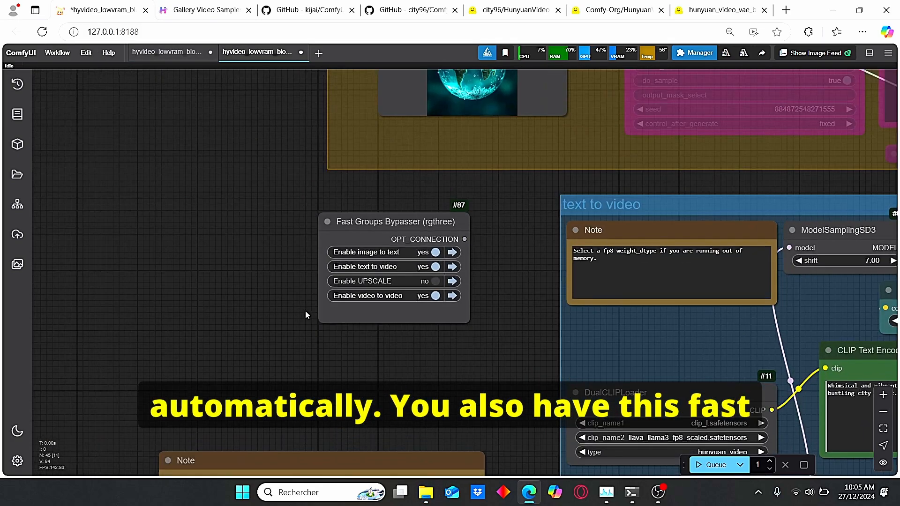
pyautogui.scroll(2, 305, 311)
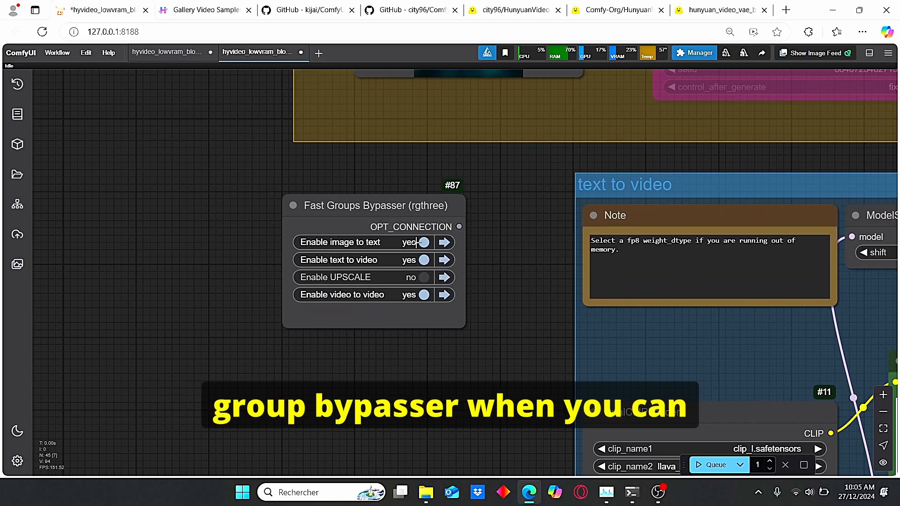
pyautogui.scroll(-3, 416, 243)
pyautogui.scroll(-2, 422, 253)
pyautogui.scroll(1, 426, 251)
pyautogui.scroll(1, 396, 251)
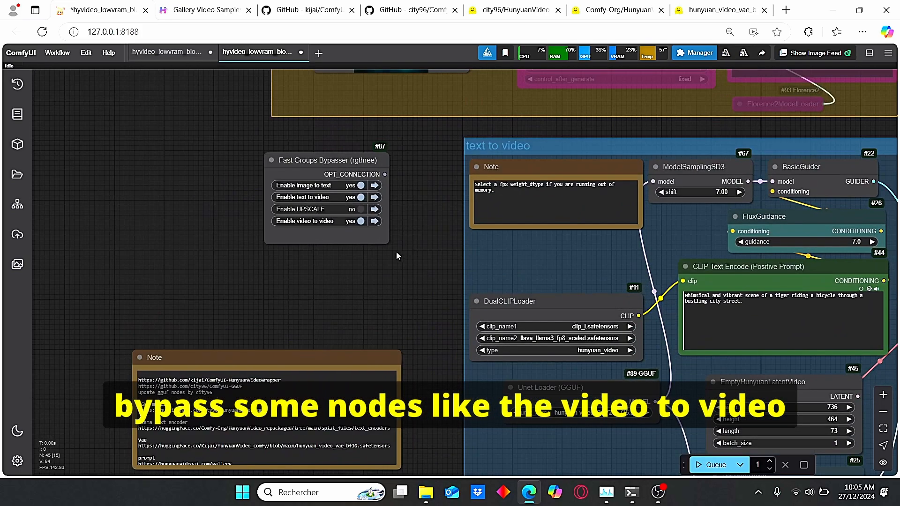
pyautogui.scroll(1, 396, 251)
# Step: In Fast Groups Bypasser, turn video to video off and UPSCALE on
pyautogui.click(348, 212)
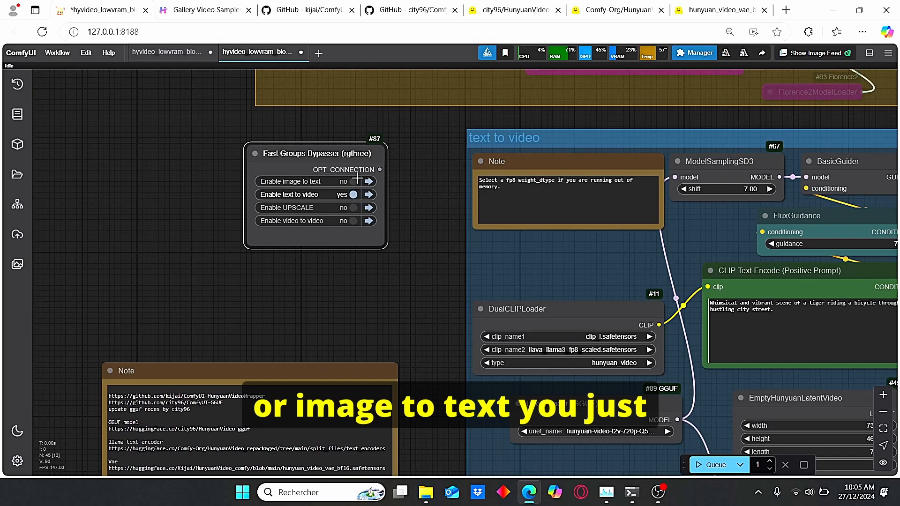
pyautogui.scroll(-2, 403, 208)
pyautogui.scroll(-2, 330, 214)
pyautogui.scroll(-1, 256, 226)
pyautogui.scroll(1, 297, 239)
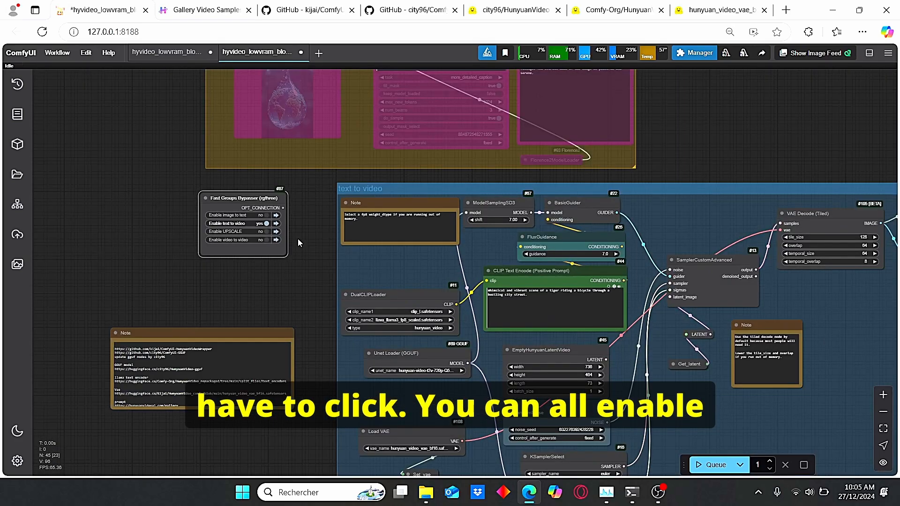
pyautogui.scroll(2, 298, 239)
pyautogui.click(241, 224)
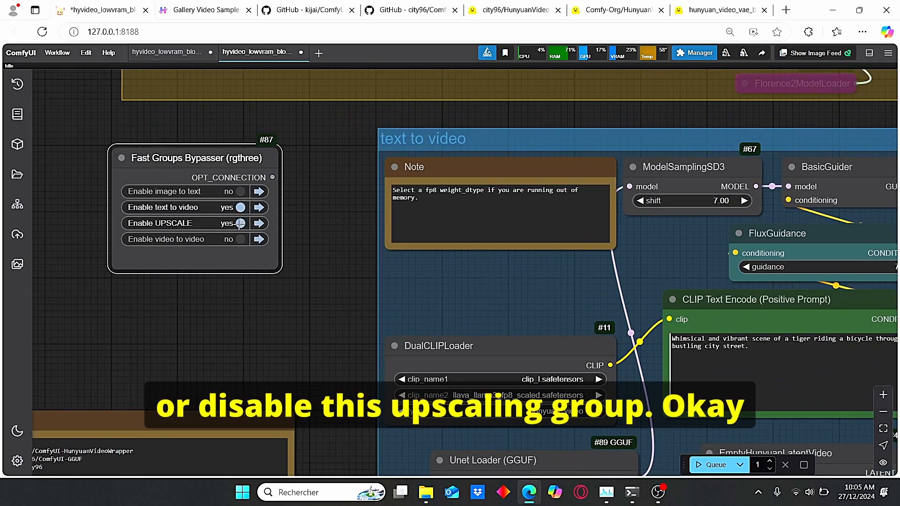